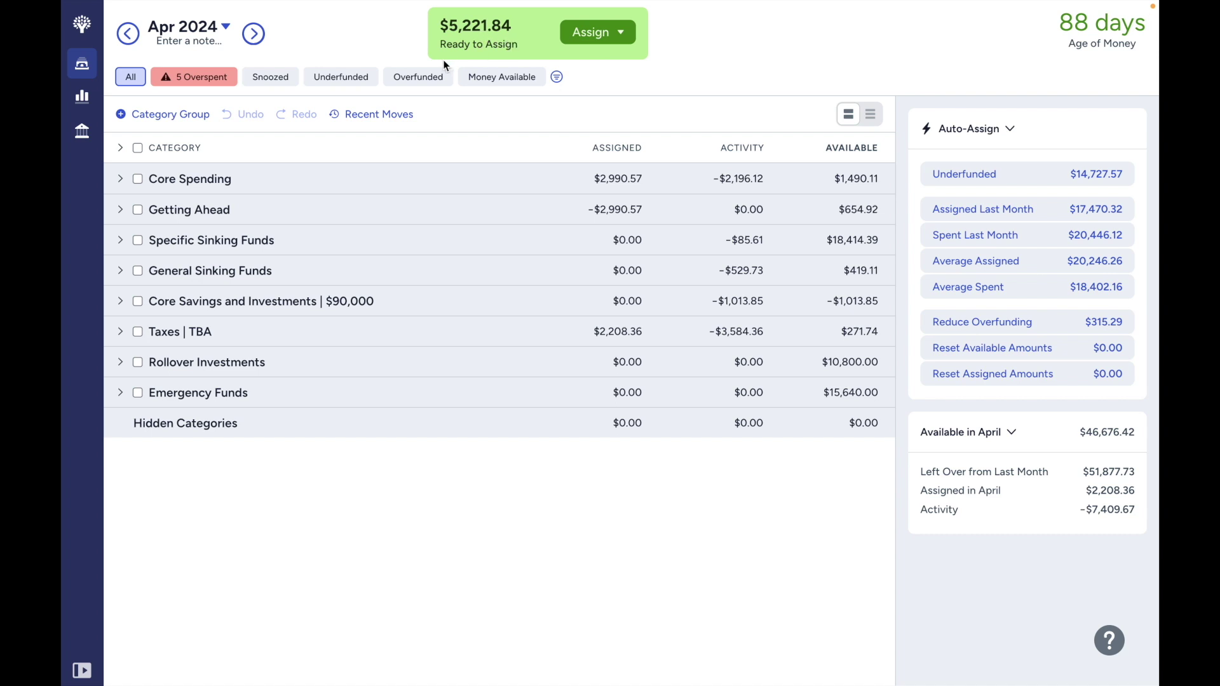
Assign $50 to This Month's Holding in the Getting Ahead group.
left_click(120, 209)
left_click(622, 275)
type("50")
key("Return")
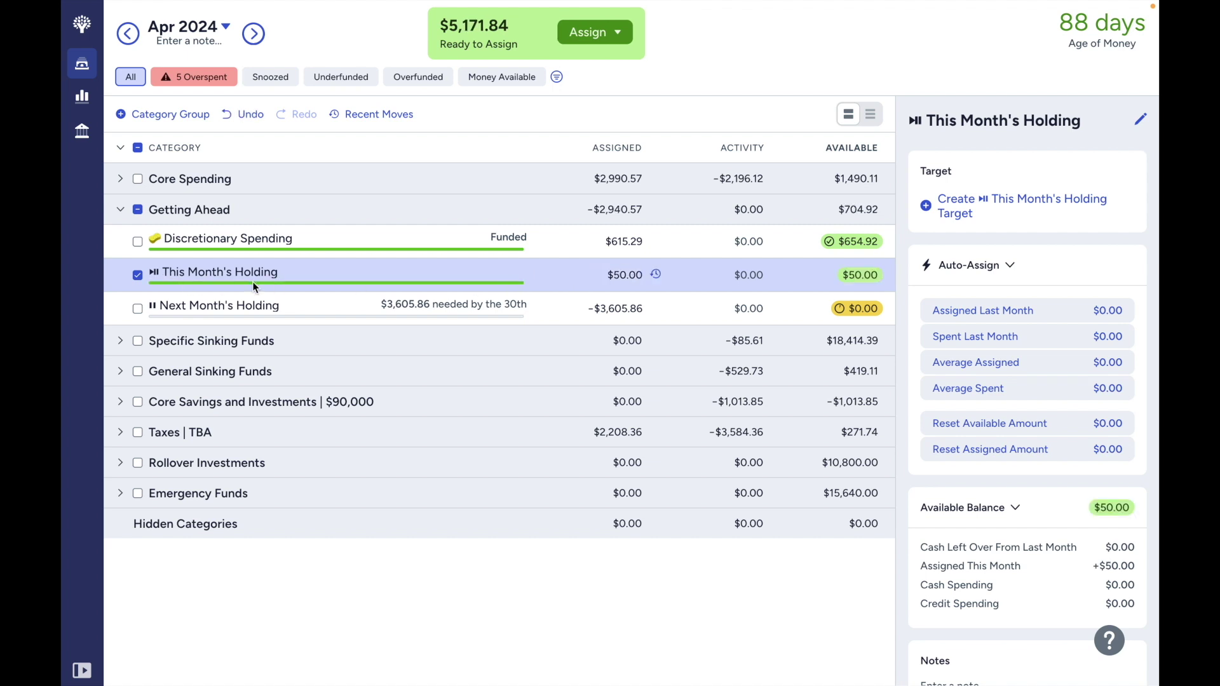
left_click(138, 275)
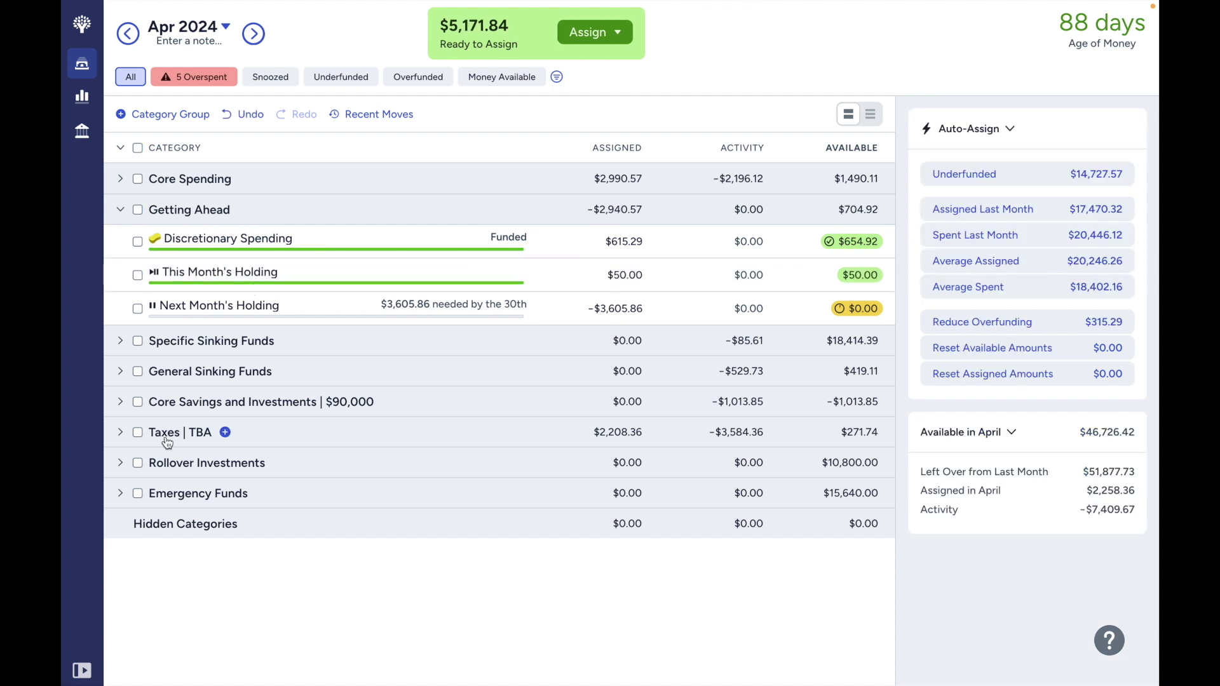
Auto-assign the underfunded amounts to HSA Contribution and 401K Contribution in Core Savings and Investments.
left_click(125, 400)
left_click(135, 537)
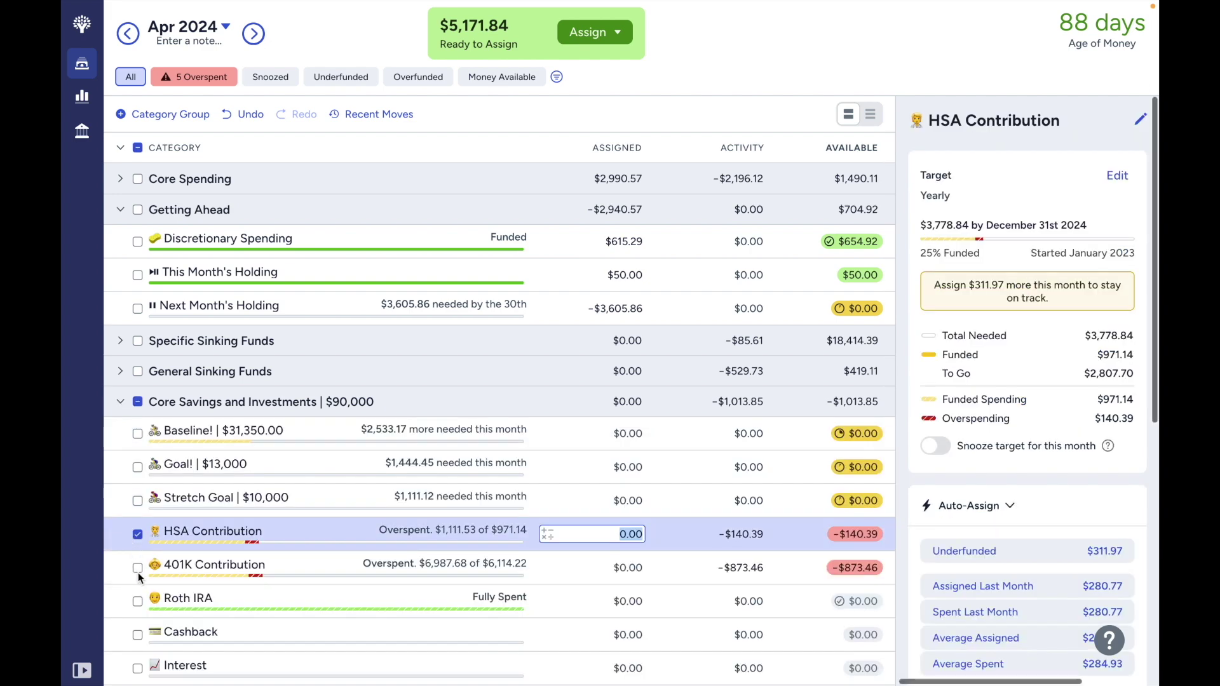
left_click(138, 570)
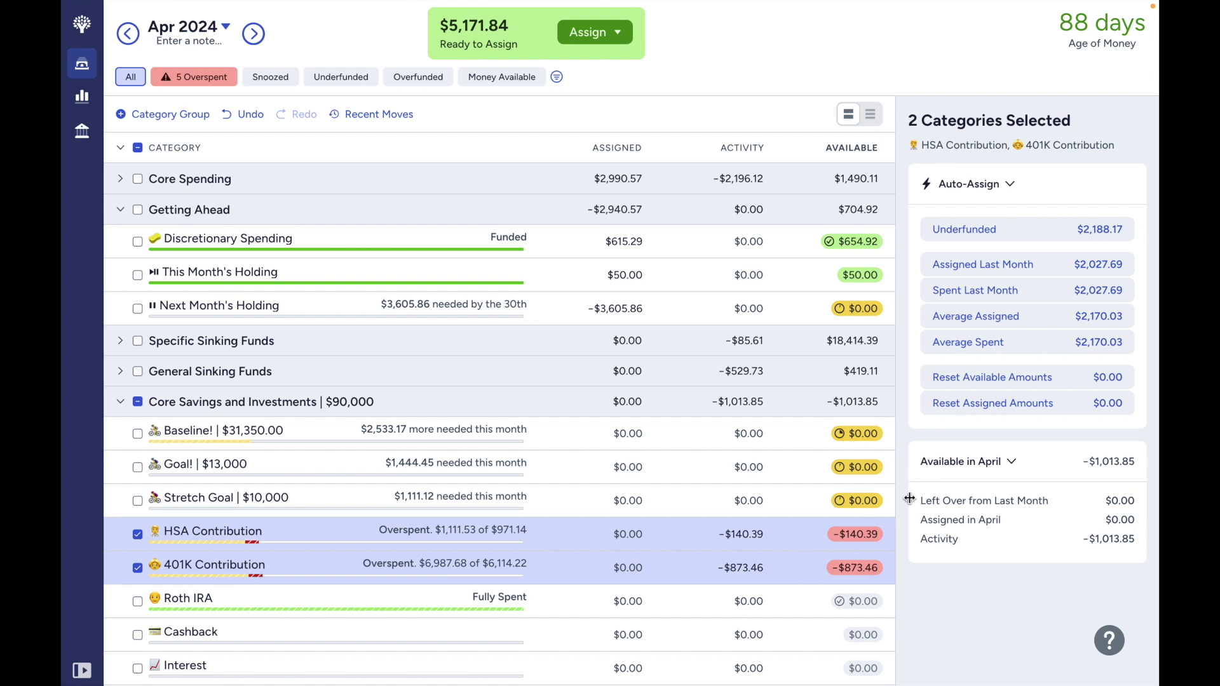
left_click(1019, 229)
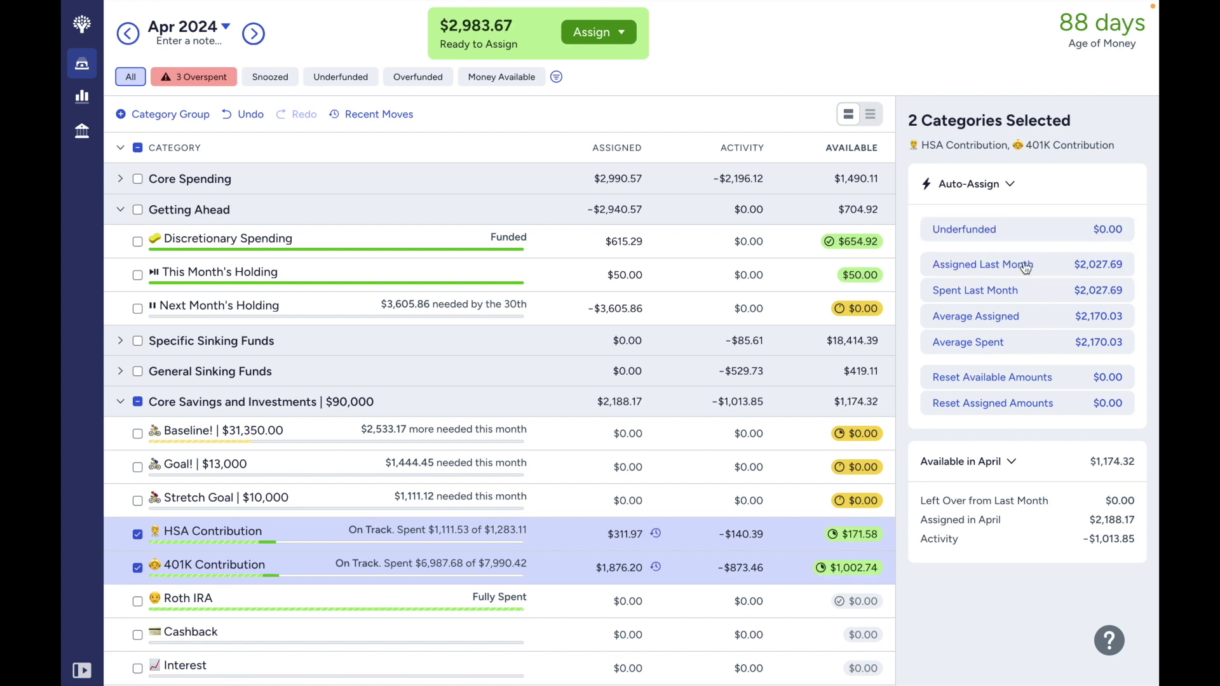
Reset the available amounts of HSA Contribution and 401K Contribution, clear the selection and collapse their group.
left_click(1048, 380)
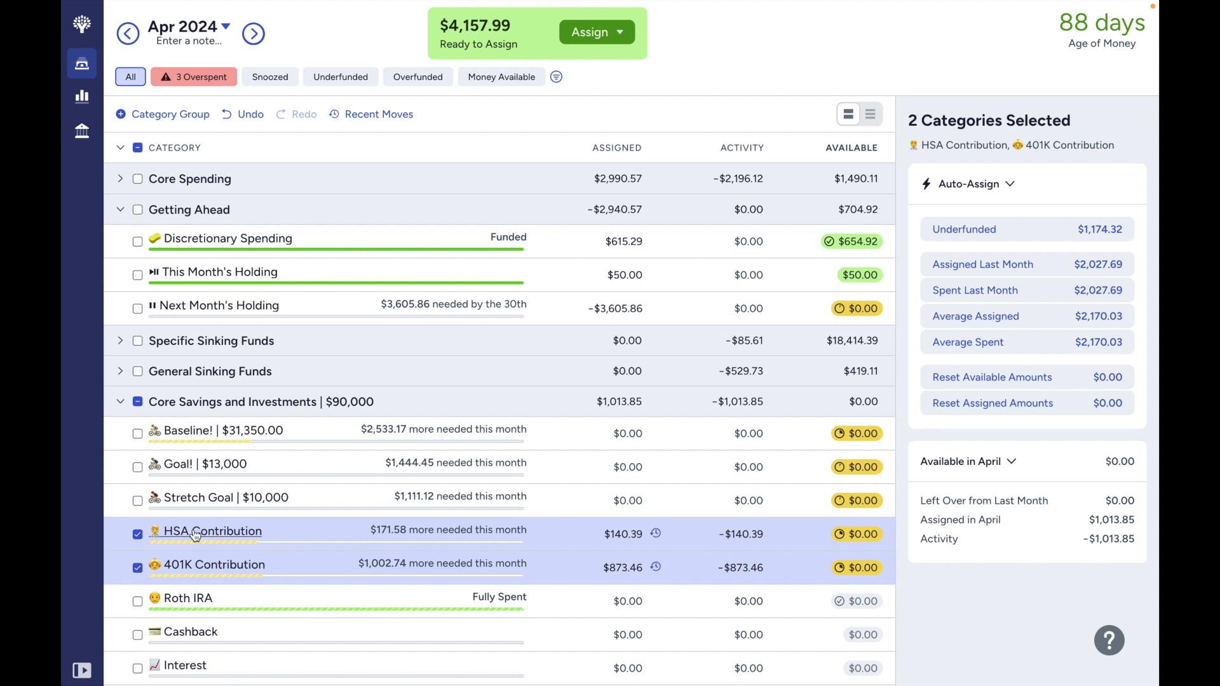
left_click(137, 534)
left_click(137, 567)
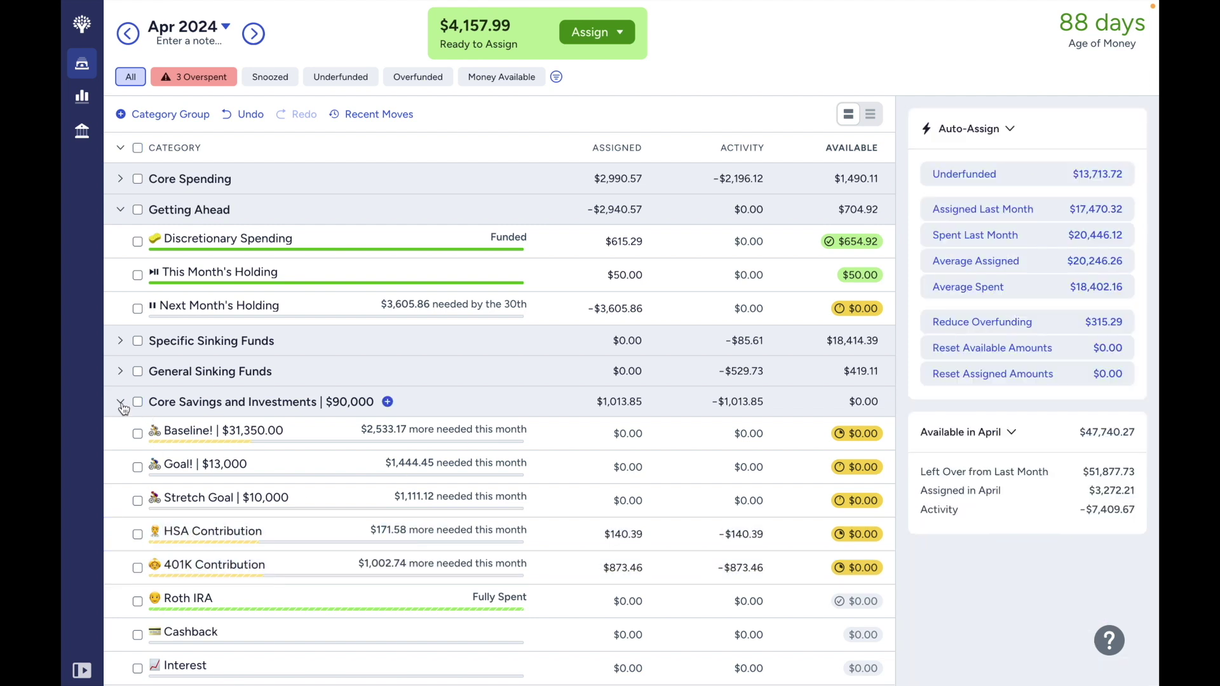
left_click(121, 402)
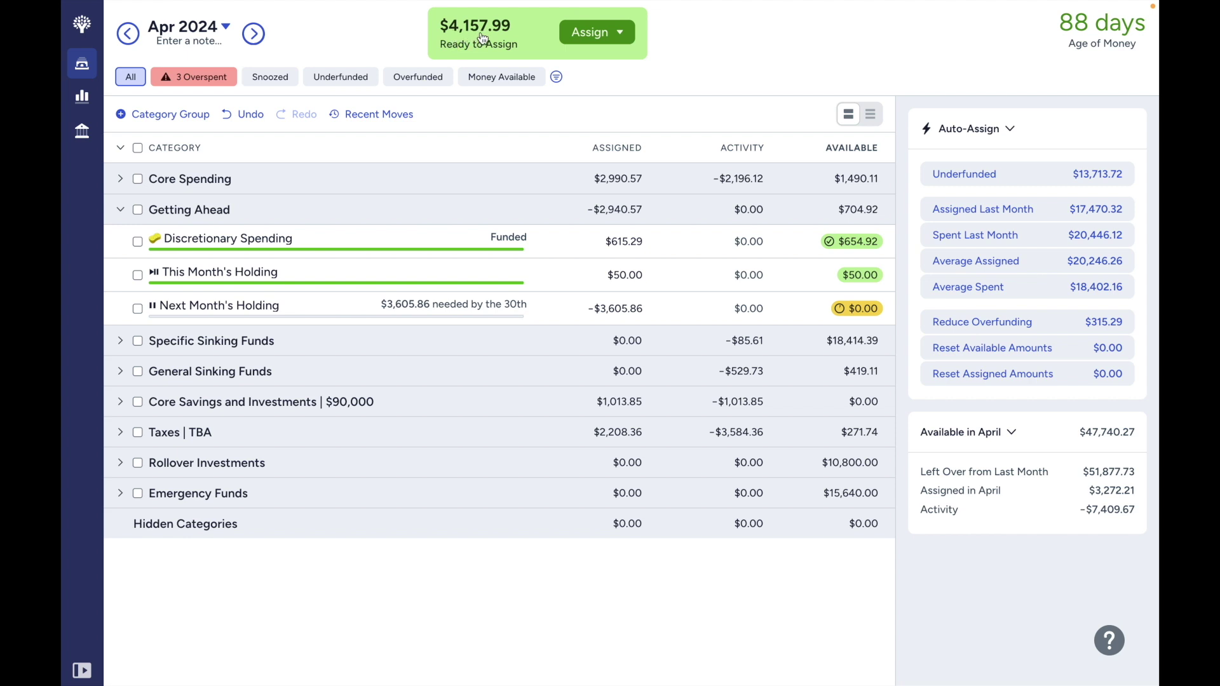
Auto-assign the underfunded amount to Next Month's Holding, deselect it and collapse Getting Ahead.
left_click(121, 212)
left_click(120, 212)
left_click(139, 308)
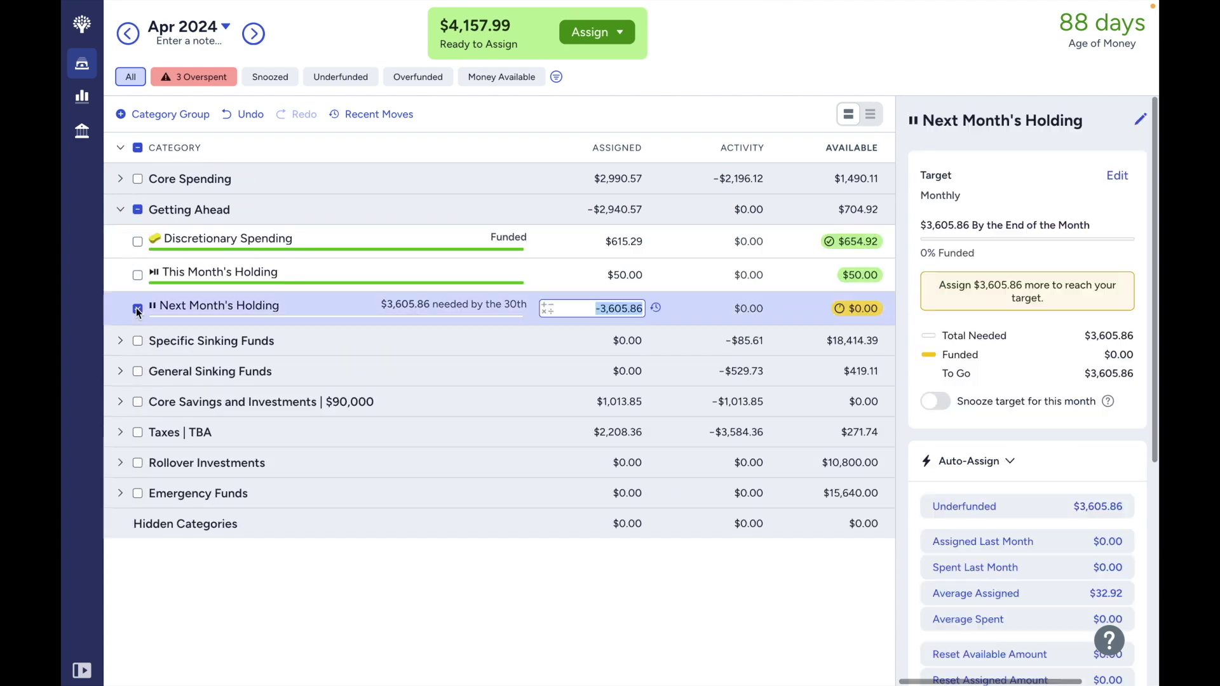
left_click(1001, 512)
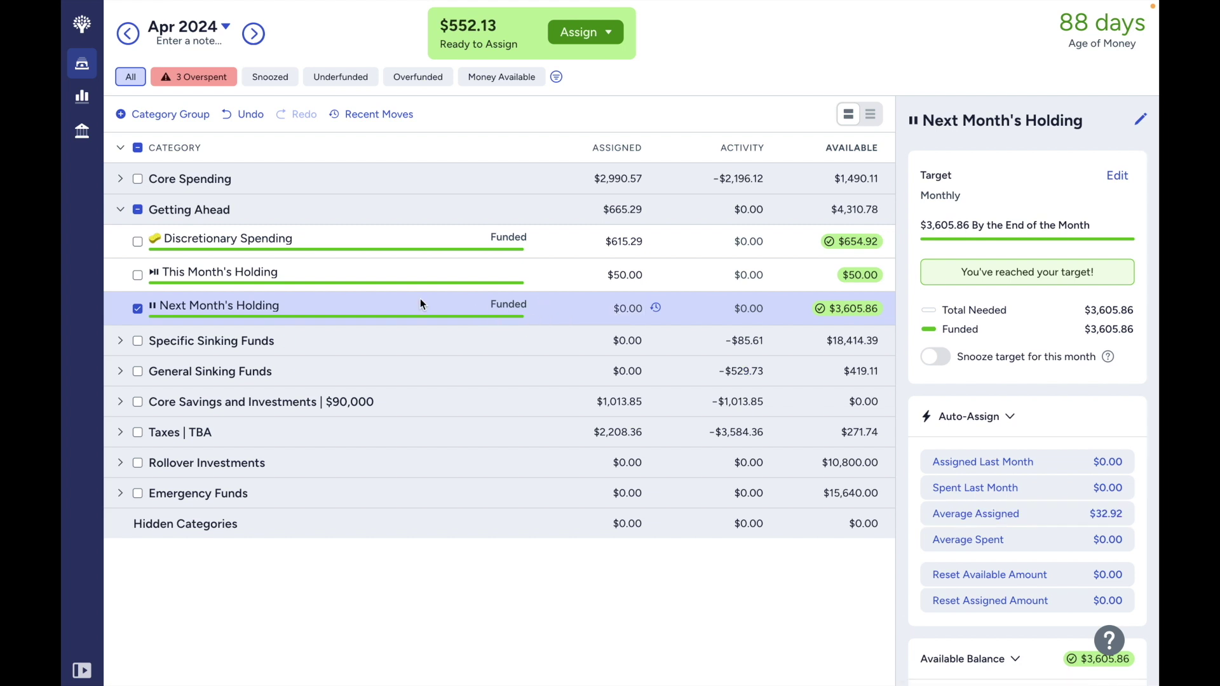
left_click(139, 308)
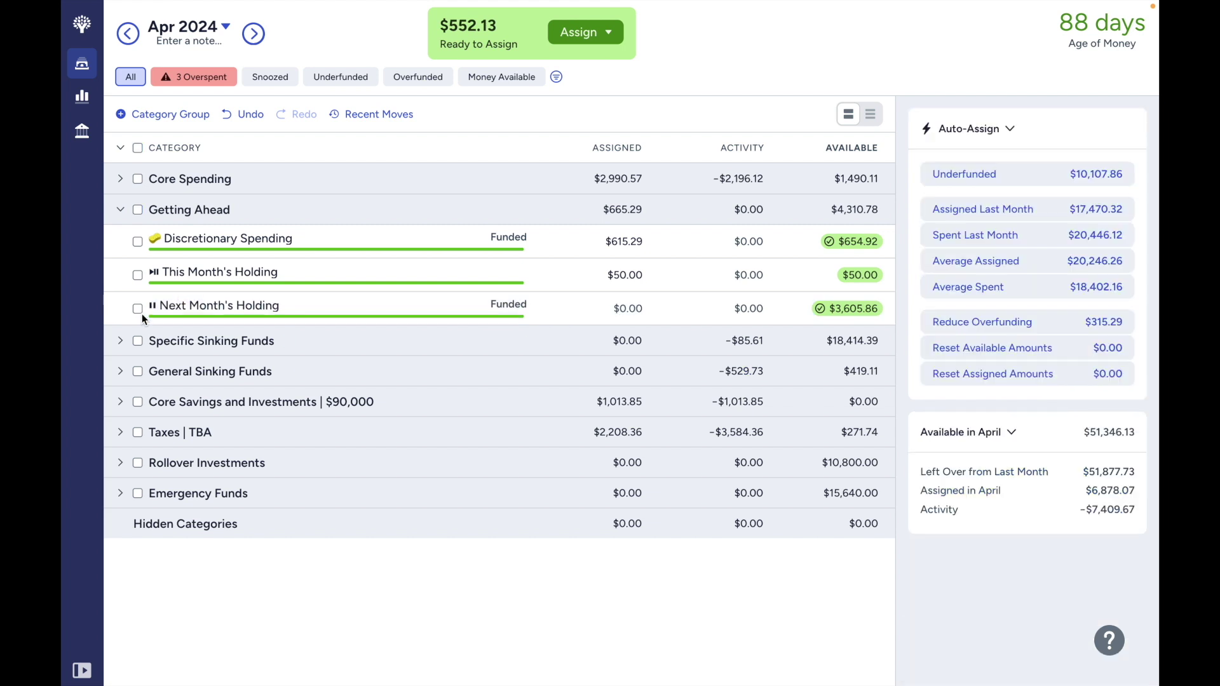
left_click(120, 214)
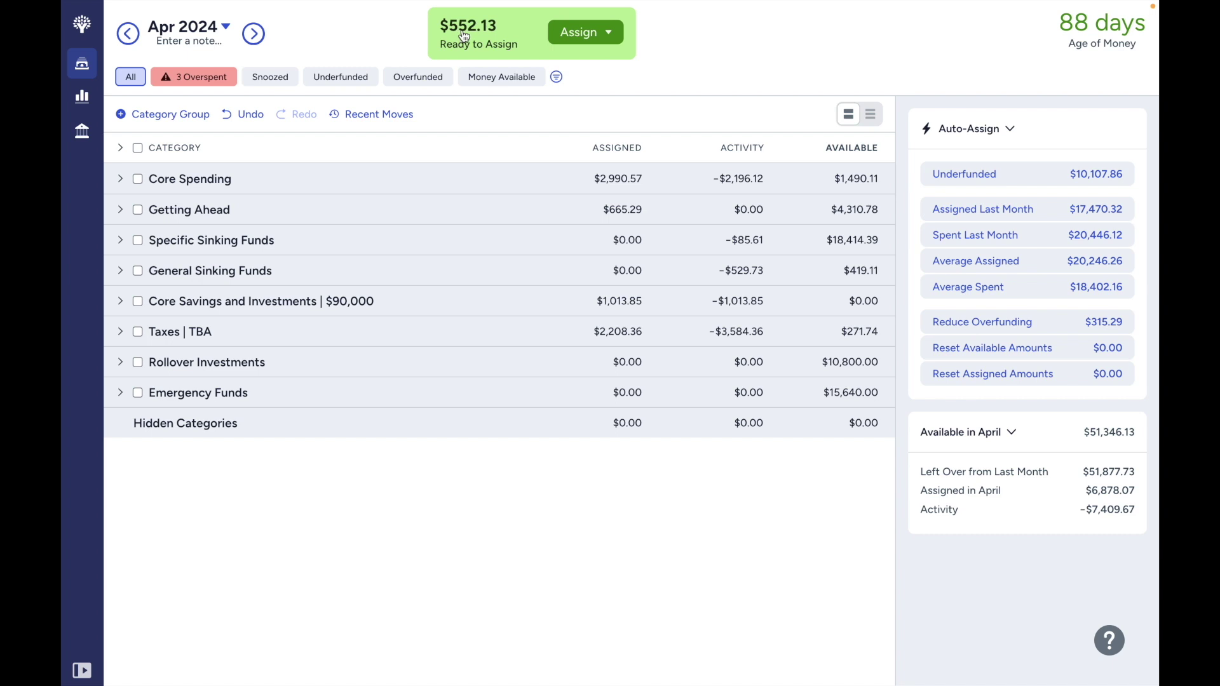
Add $552.13 to the assigned amount of the Holding category in General Sinking Funds.
left_click(120, 272)
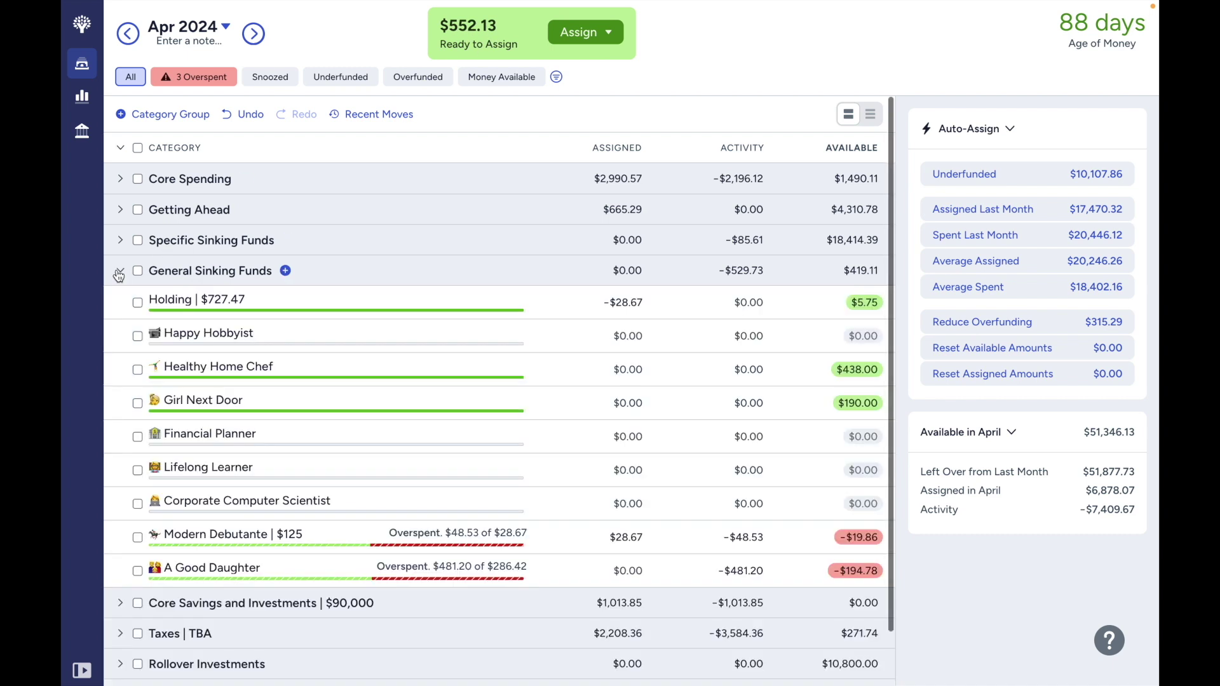
left_click(597, 302)
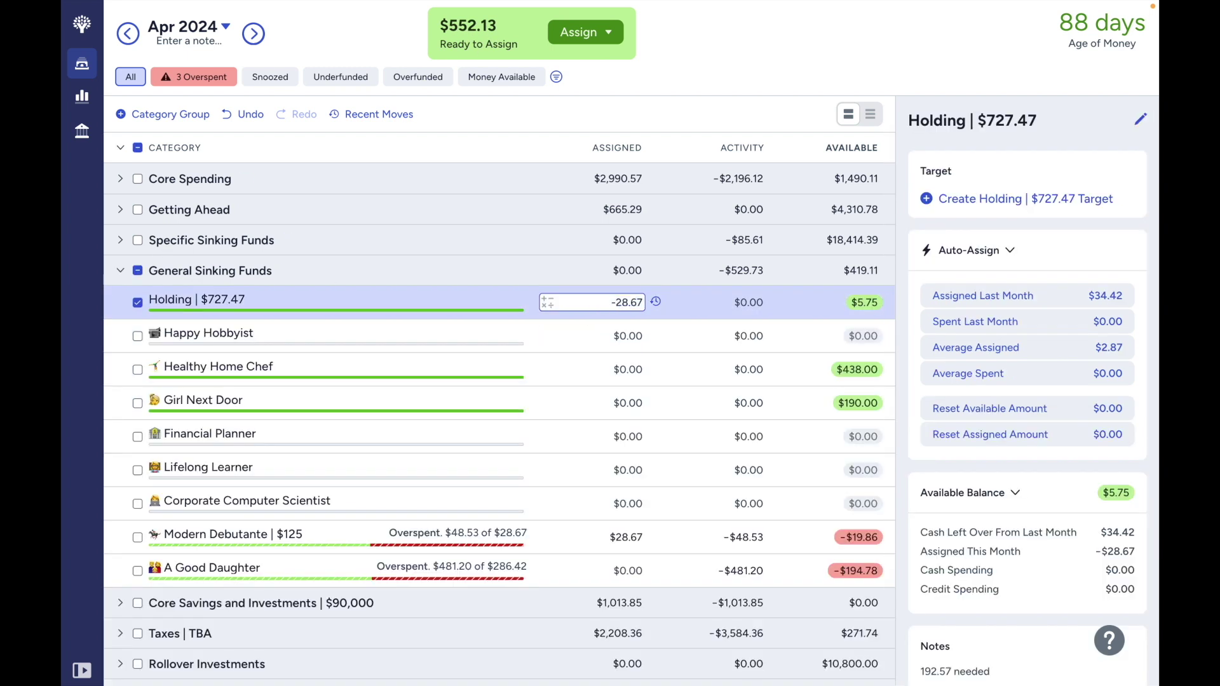
type("+552.13")
key("Return")
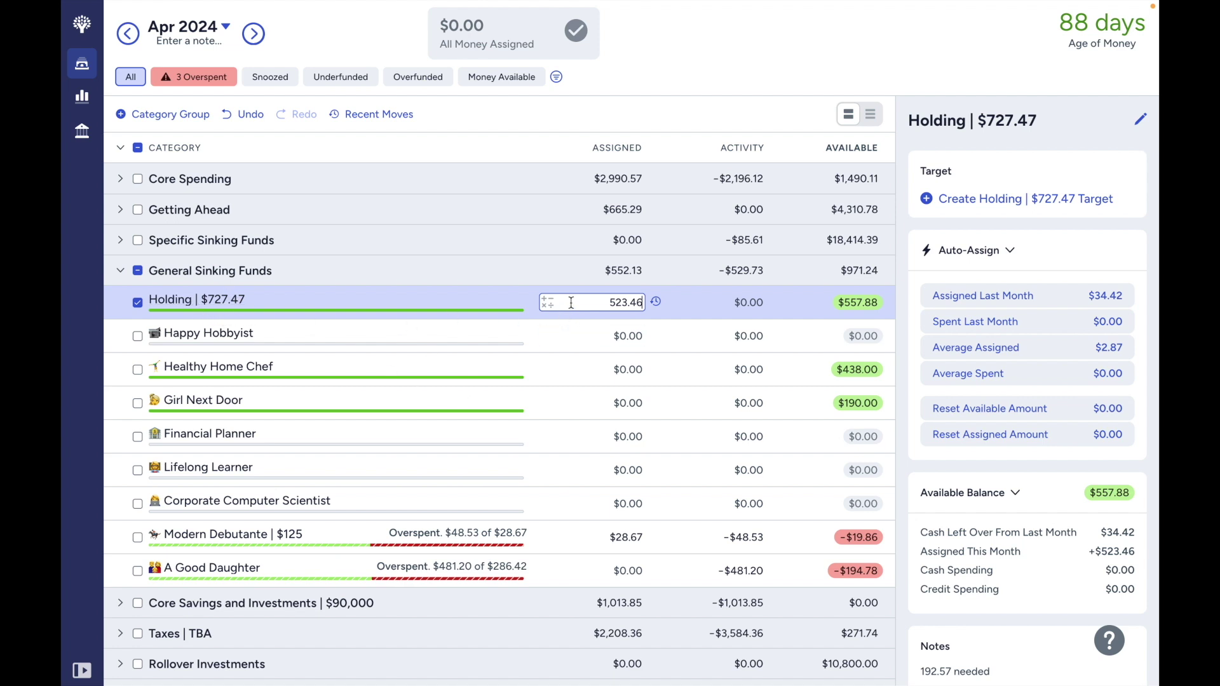
Replace the Holding category's note with "552.13 funded".
scroll(970, 624, "down", 1)
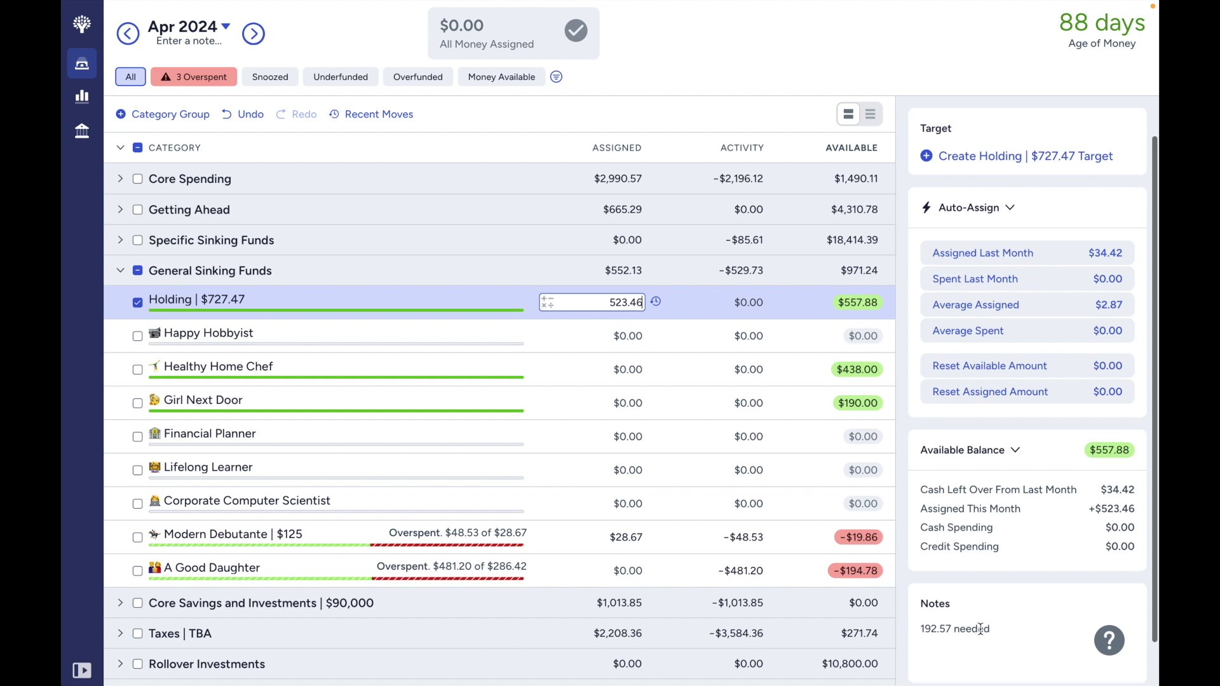
triple_click(954, 629)
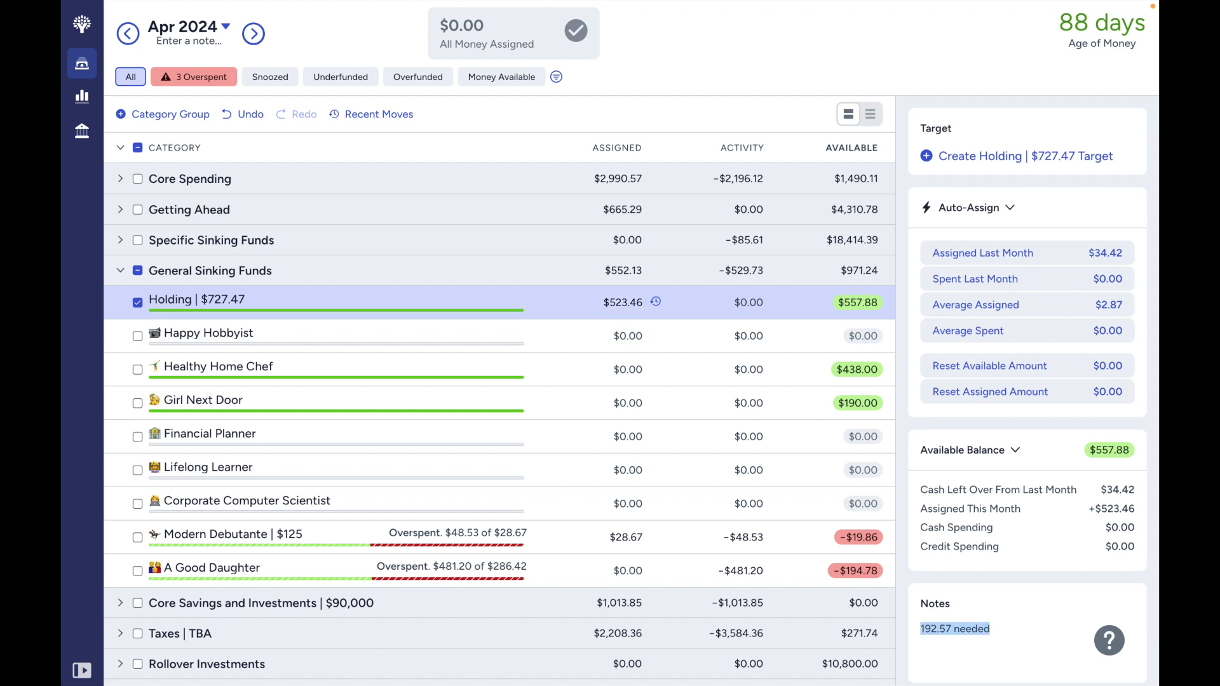
left_click(1081, 586)
left_click(1008, 629)
triple_click(1008, 628)
key("BackSpace")
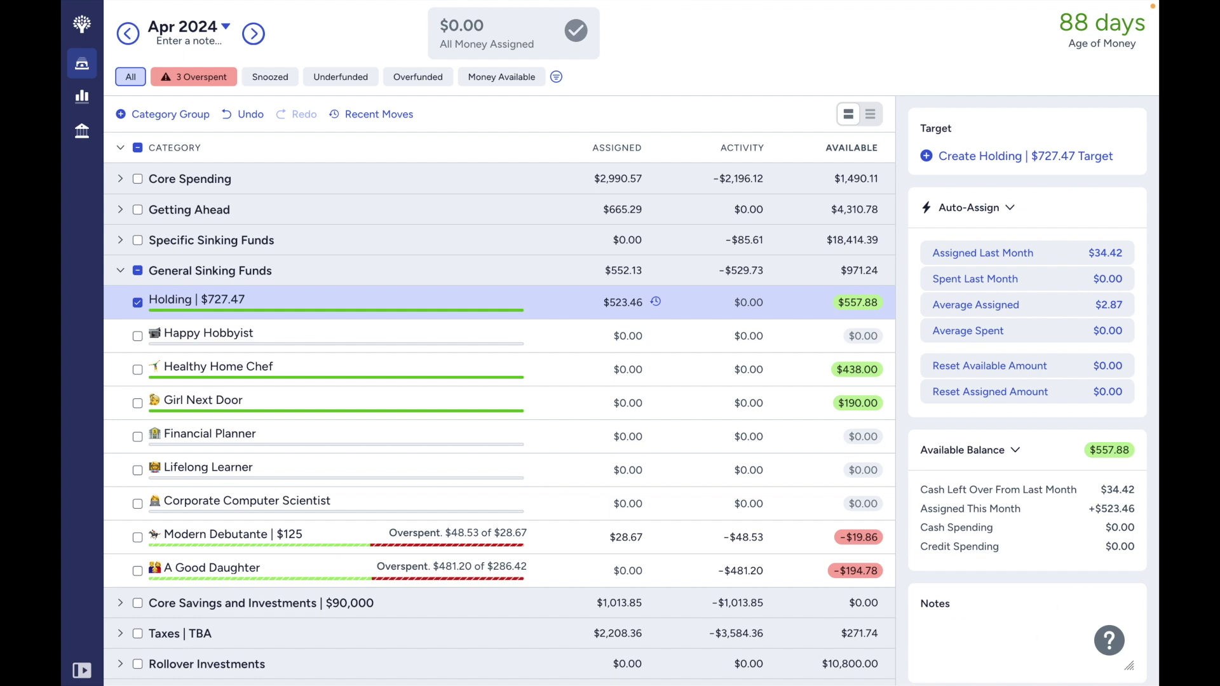
type("552.13 funded")
left_click_drag(1006, 629, 913, 629)
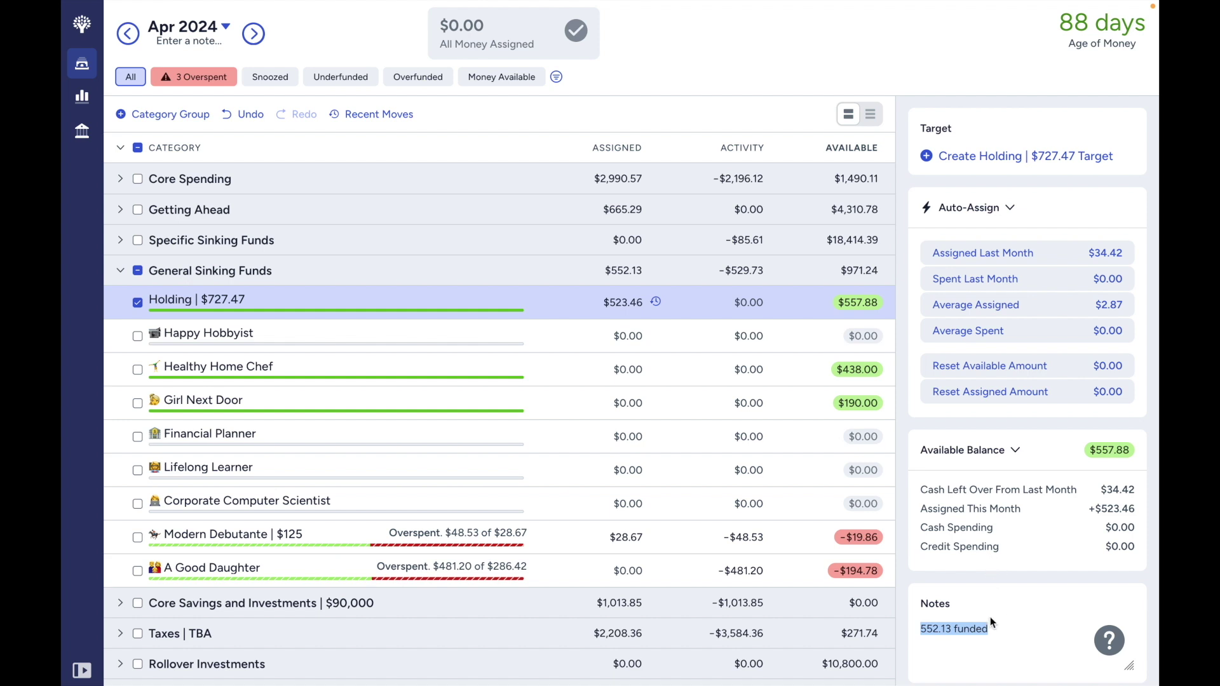
Review the history of money moves for the Holding category, close it and deselect the category.
left_click(658, 302)
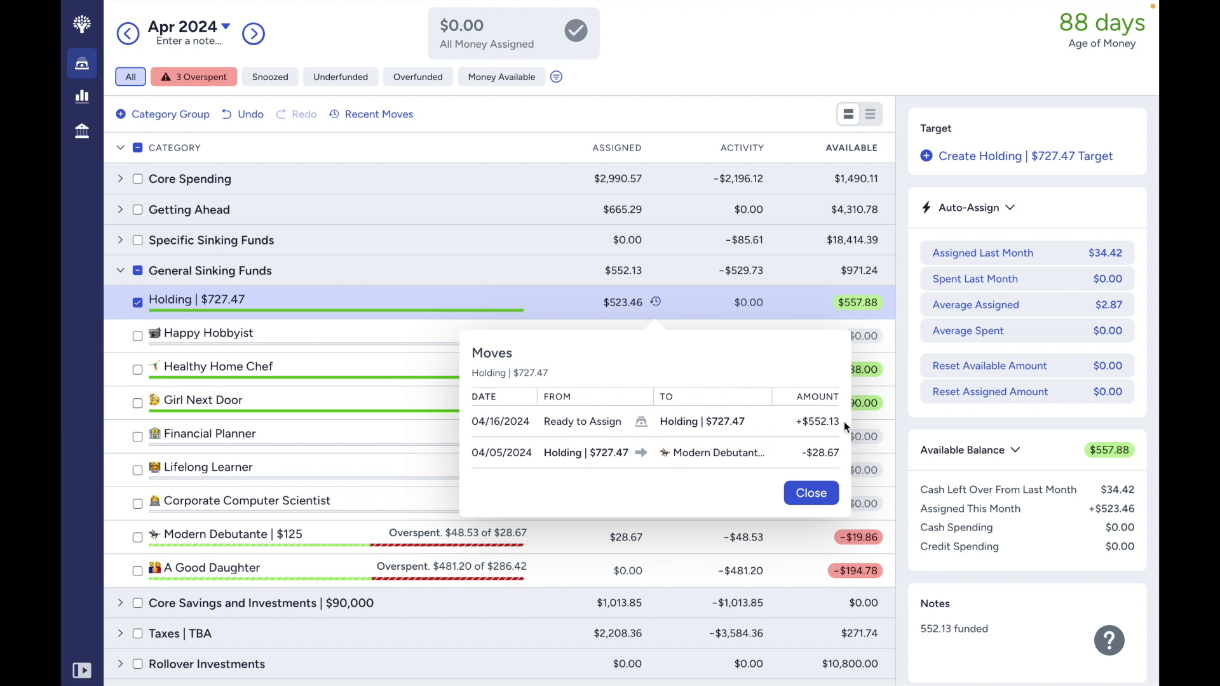
left_click(984, 627)
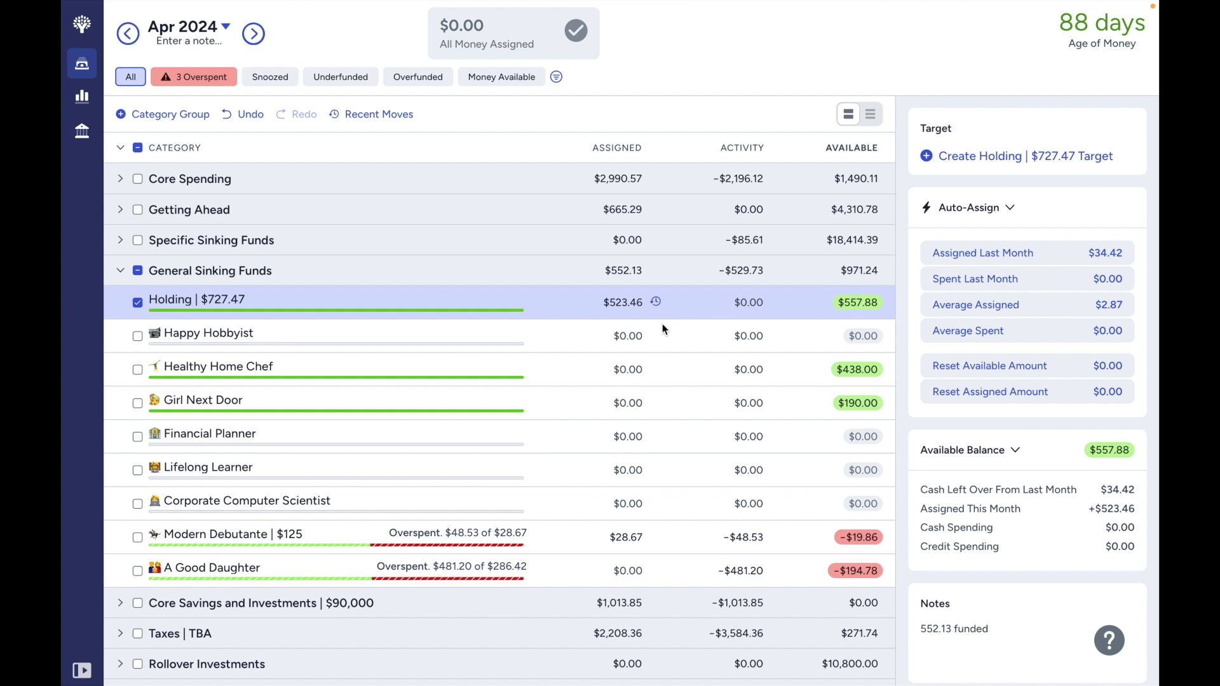
left_click(137, 302)
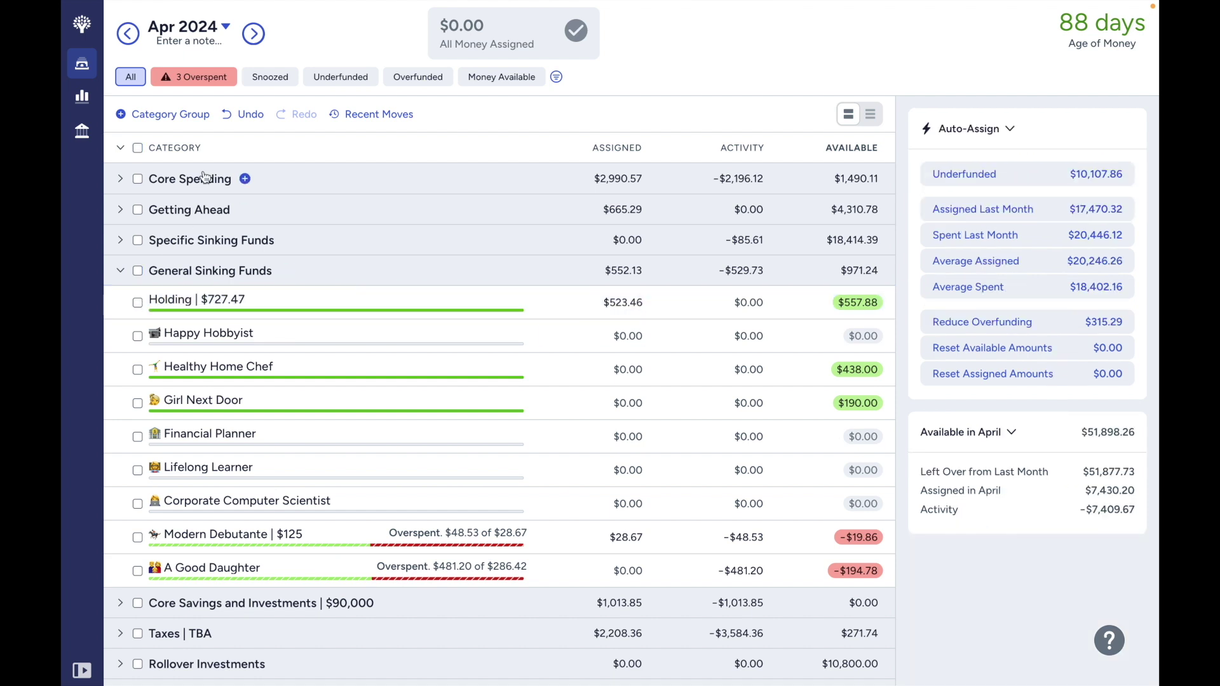
Filter the budget to overspent categories, check them in both sinking fund groups, and restore the view of all categories.
left_click(203, 81)
left_click(128, 184)
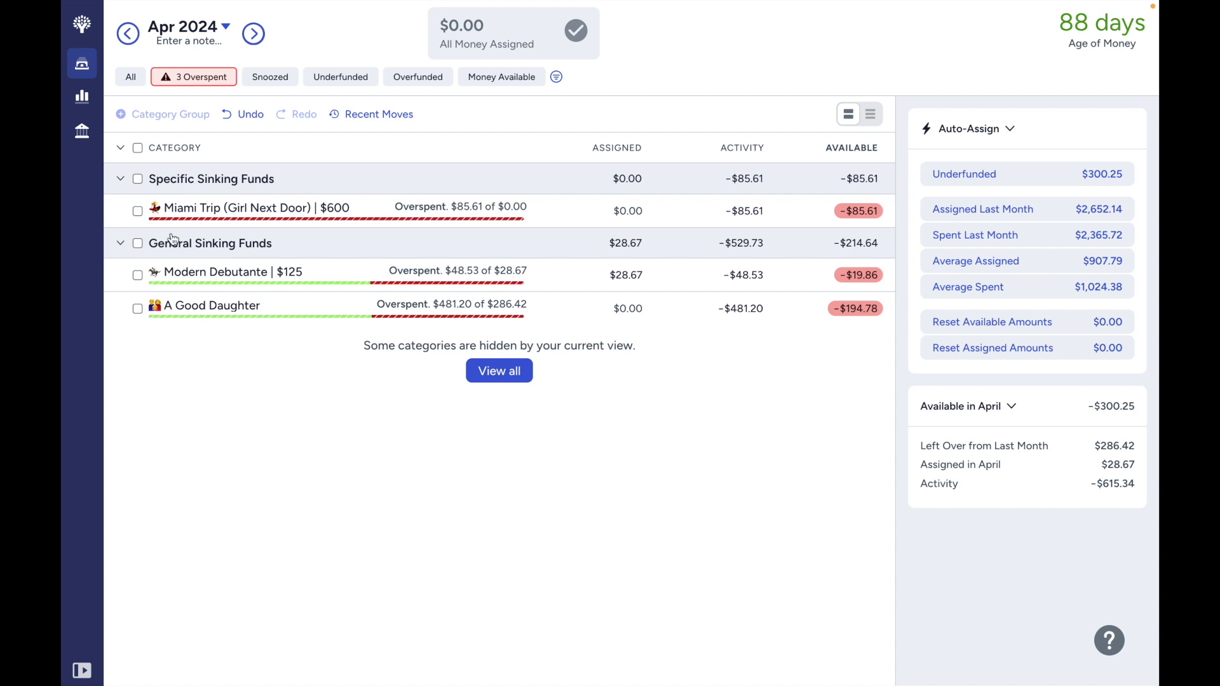
left_click(137, 179)
left_click(137, 244)
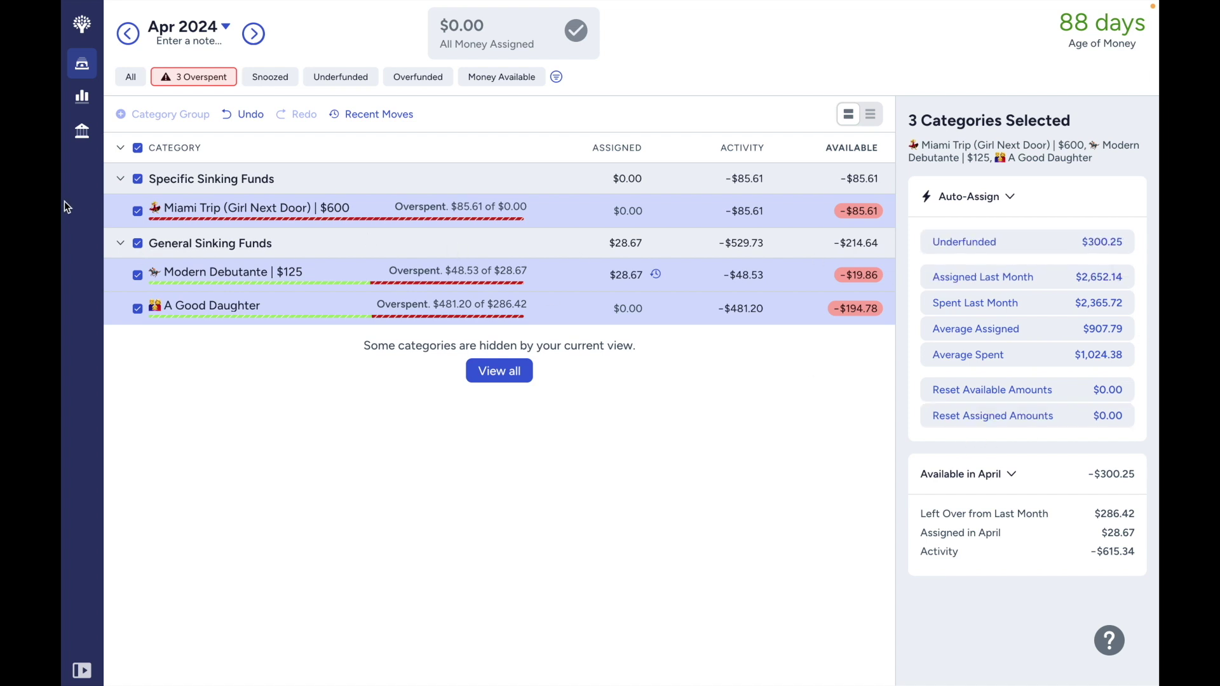
left_click(137, 180)
left_click(139, 244)
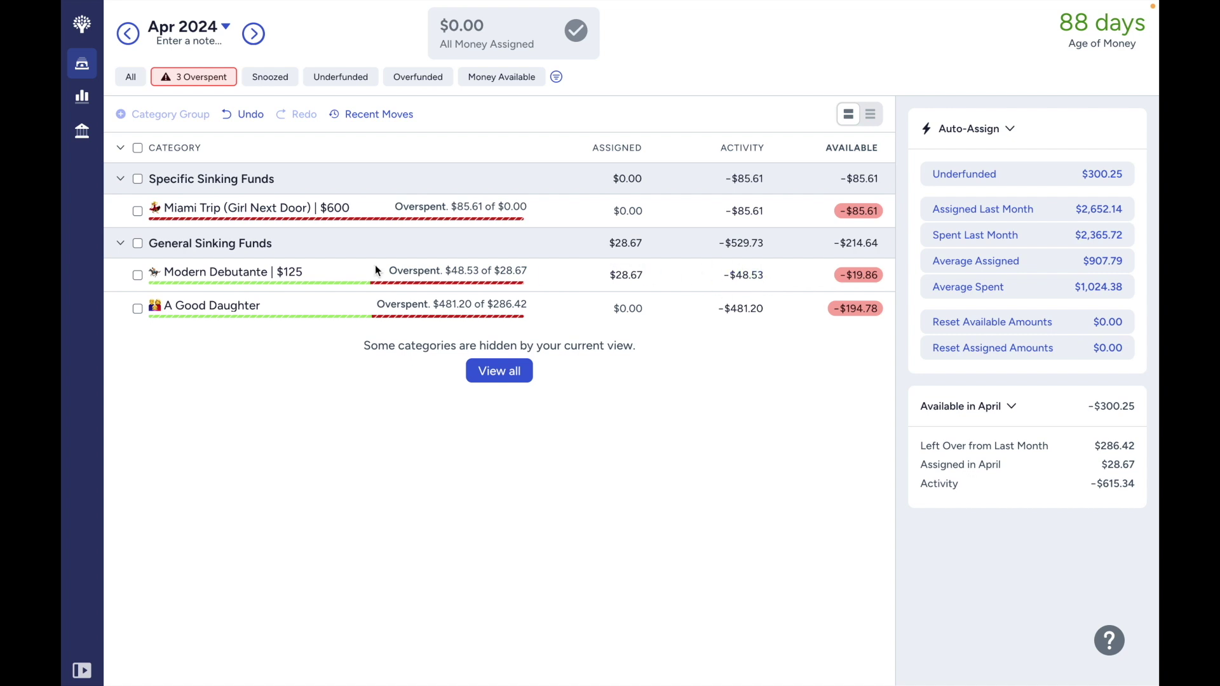
left_click(129, 79)
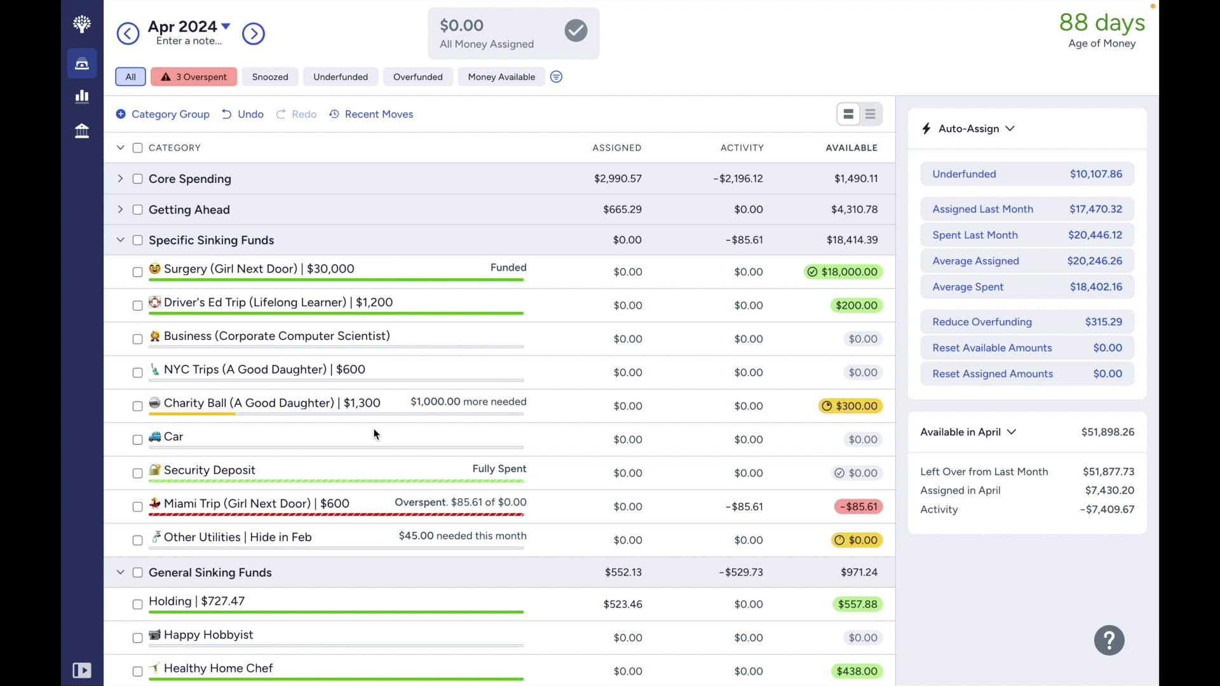
Open the Flight transaction in its account from the activity of the A Good Daughter category.
left_click(419, 372)
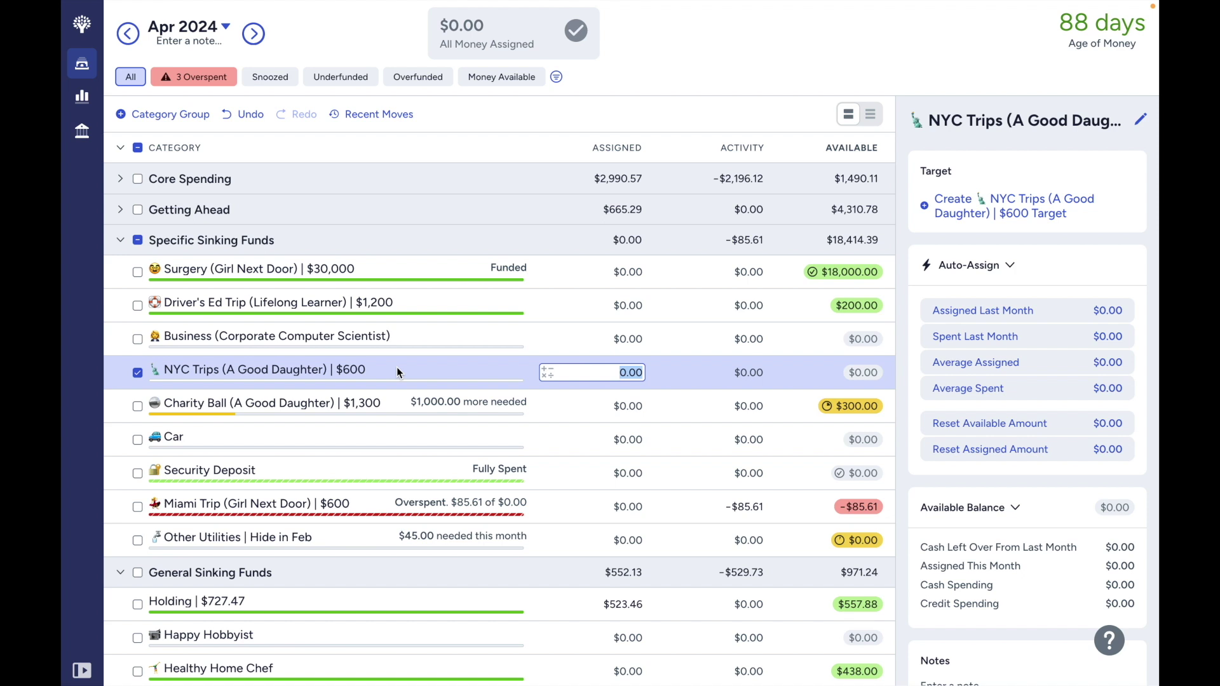
scroll(381, 371, "down", 2)
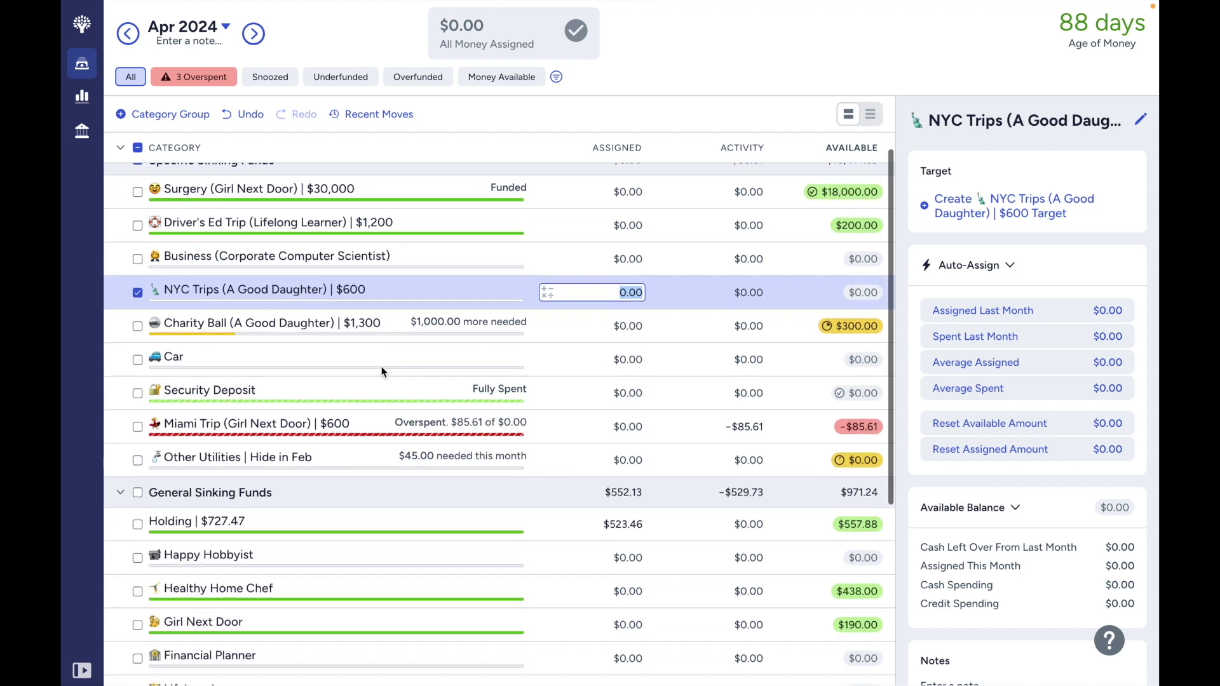
scroll(381, 368, "down", 4)
scroll(381, 371, "down", 2)
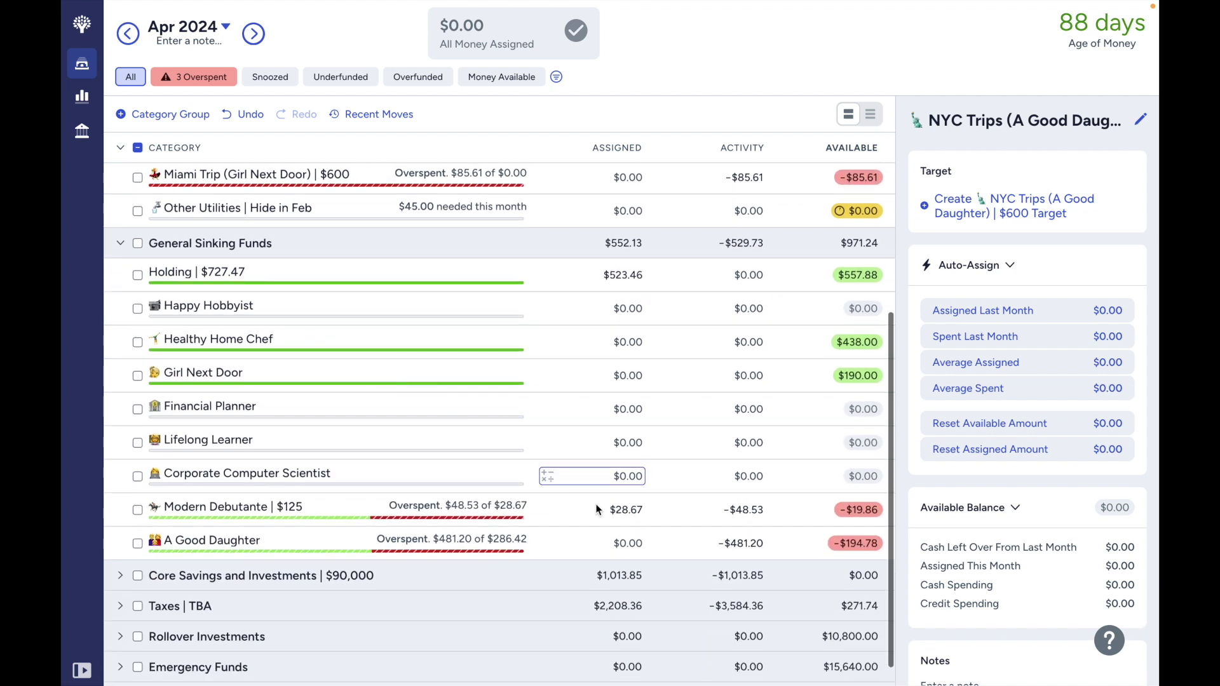
left_click(746, 543)
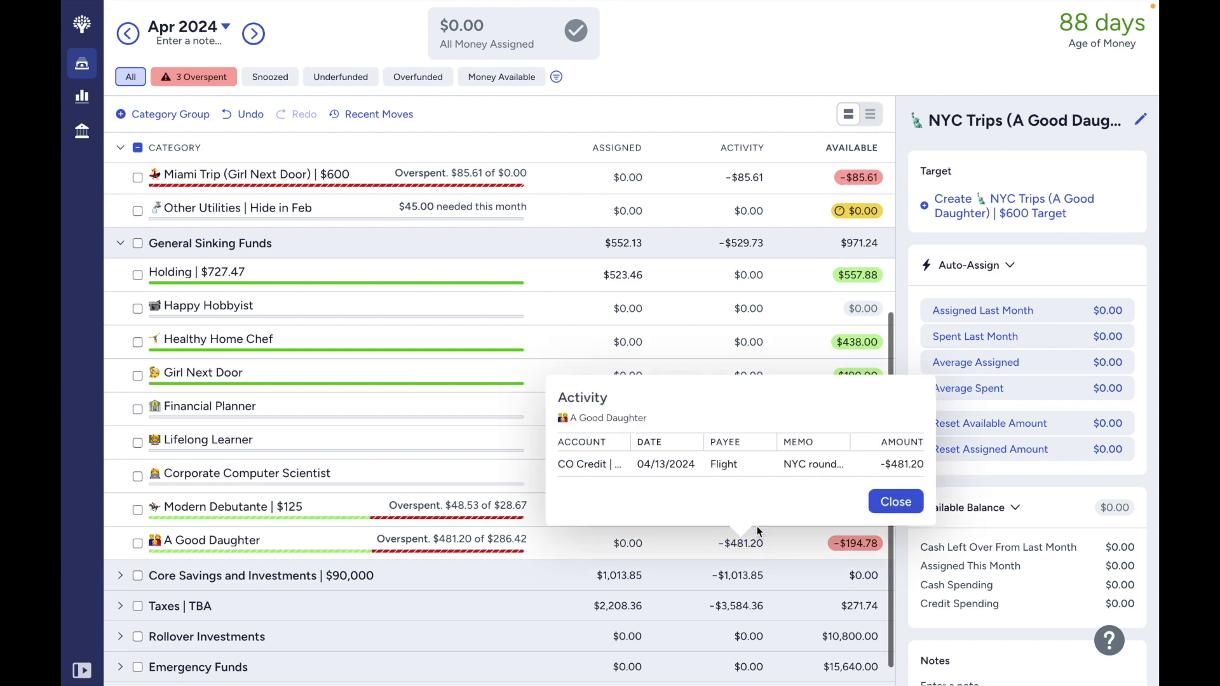
left_click(802, 470)
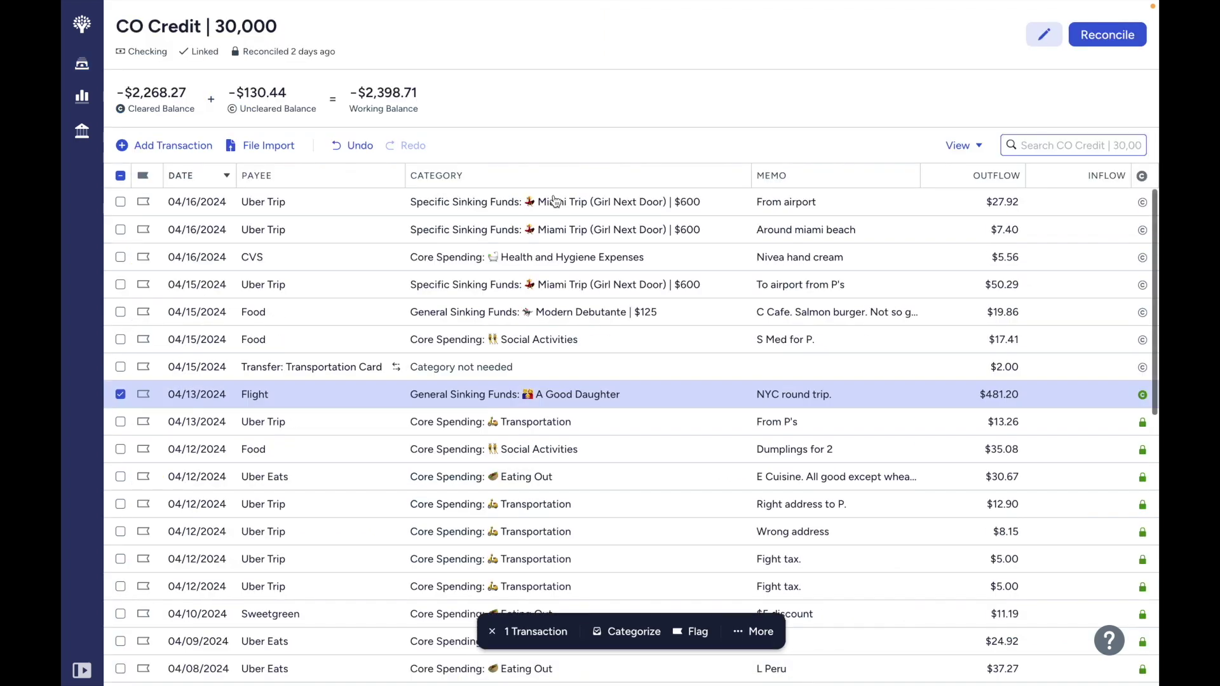
Recategorize the Flight transaction to NYC Trips (A Good Daughter) and save it.
left_click(555, 387)
key("BackSpace")
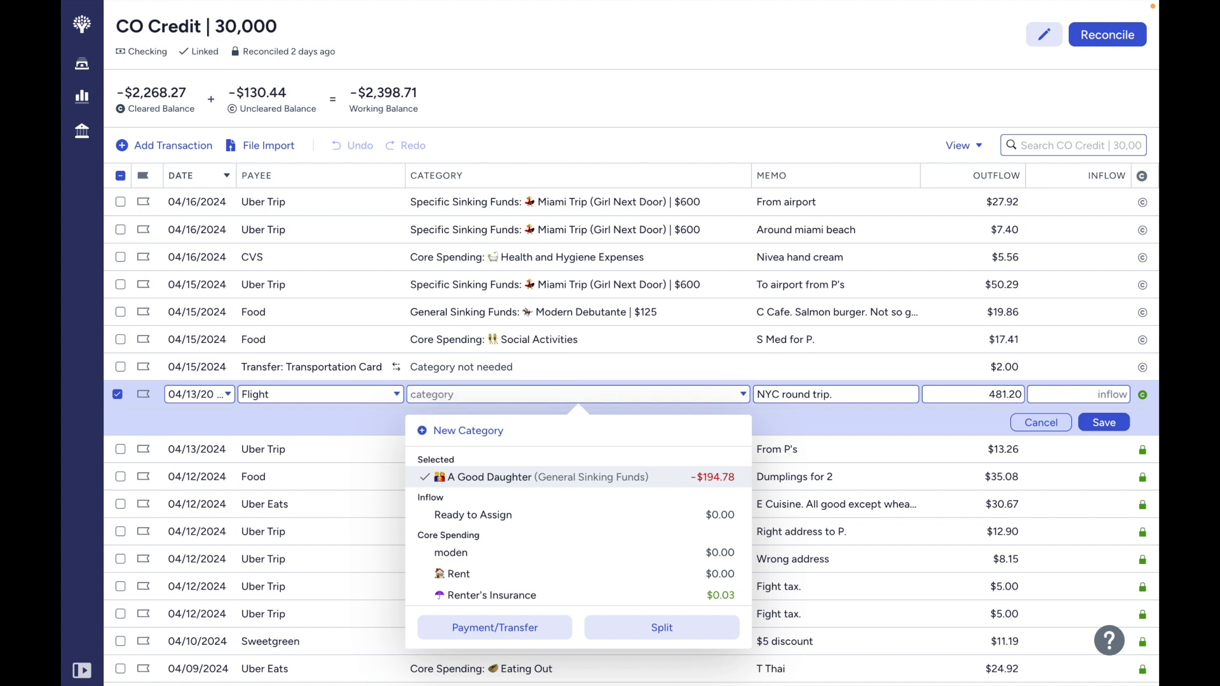
type("nyc")
left_click(625, 476)
left_click(1083, 425)
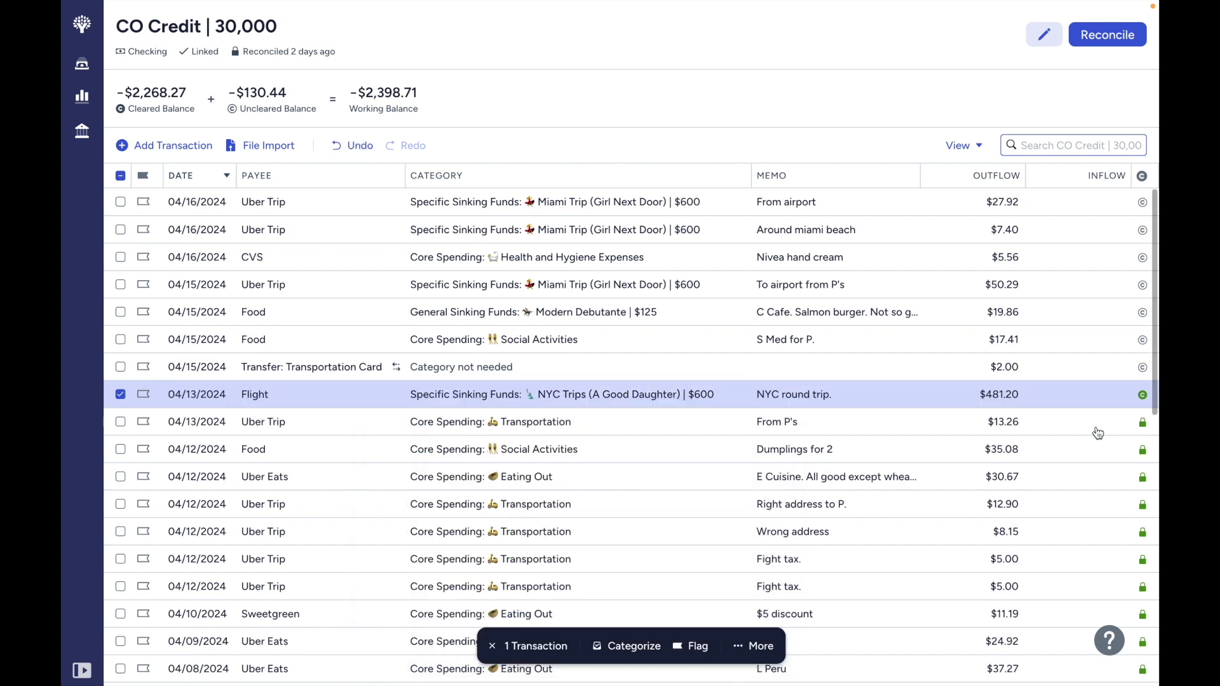
Return to the April 2024 budget, inspect the NYC Trips (A Good Daughter) category under Specific Sinking Funds, and deselect it.
left_click(93, 72)
scroll(426, 337, "down", 2)
scroll(427, 341, "down", 9)
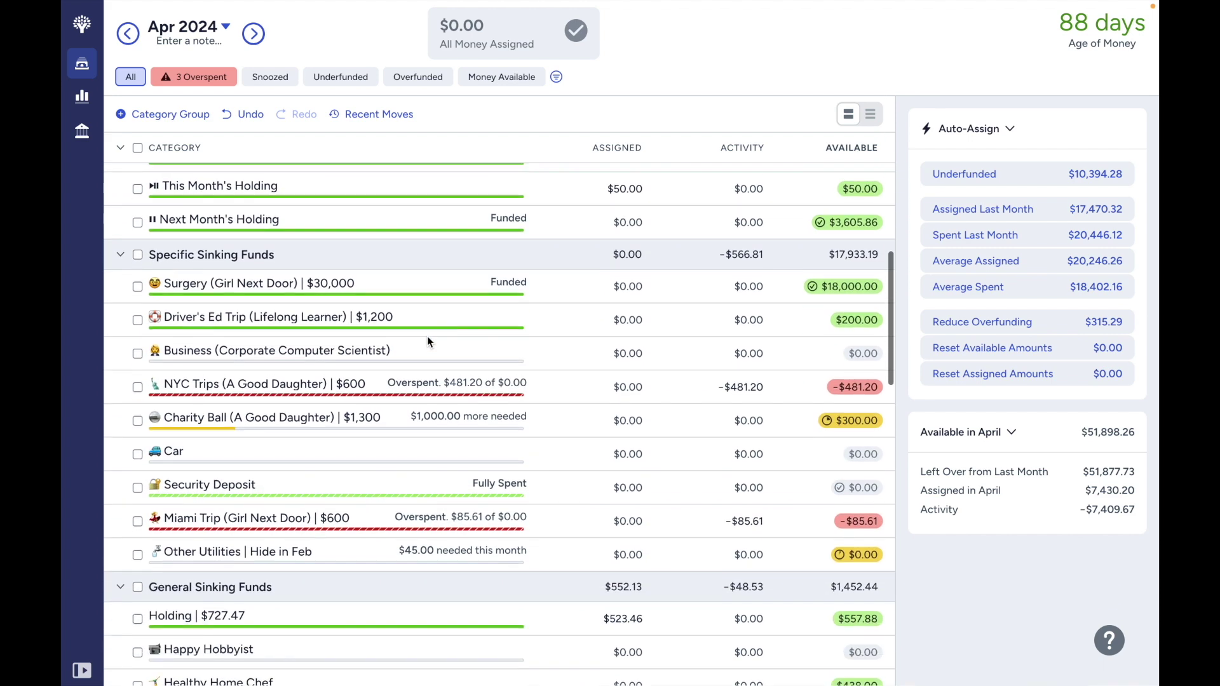
left_click(343, 385)
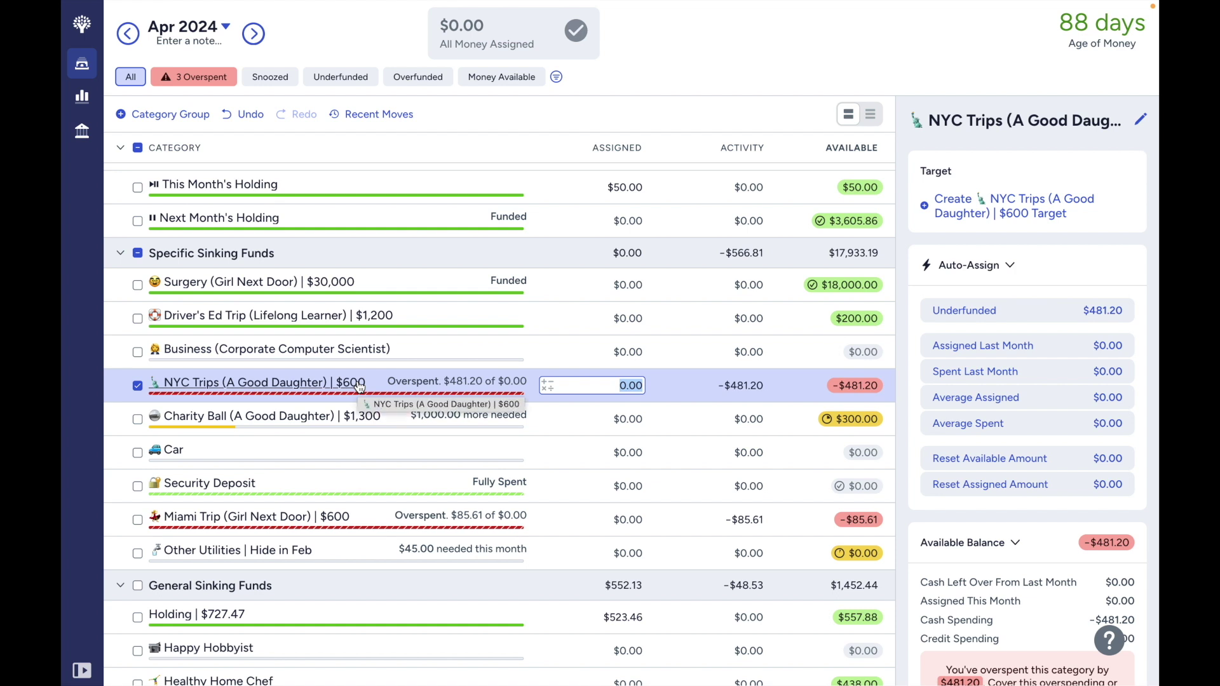
left_click(133, 389)
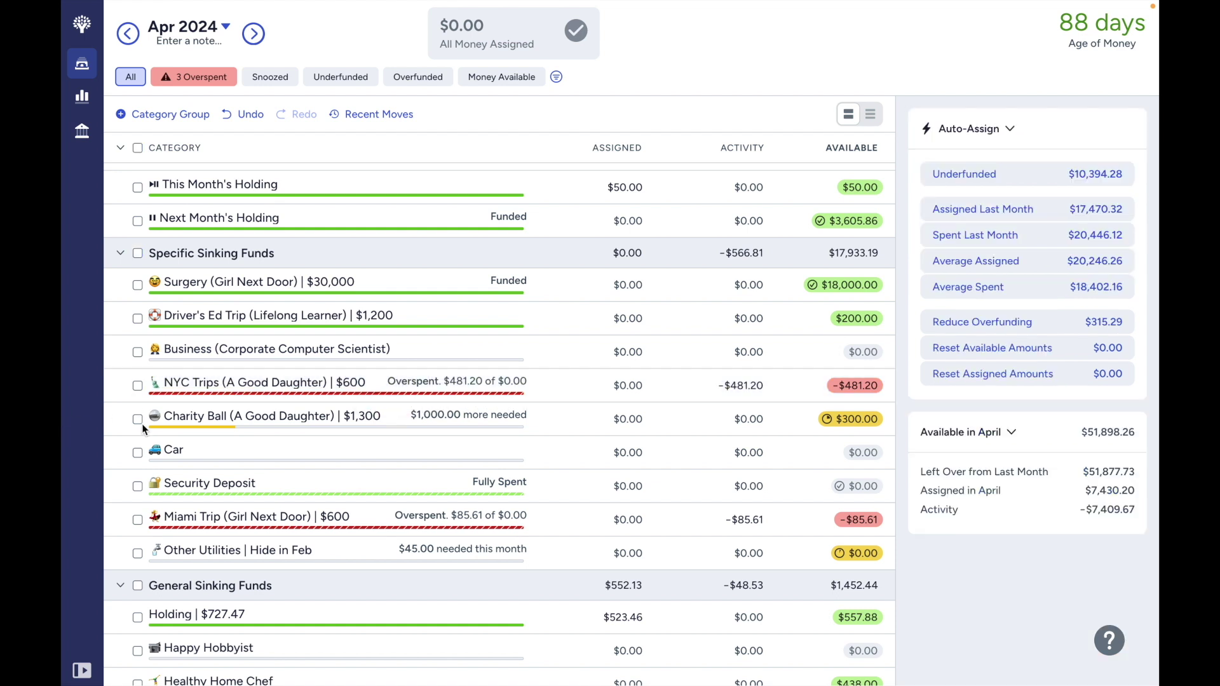
Move $300.00 from the Charity Ball (A Good Daughter) category to Ready to Assign.
left_click(141, 423)
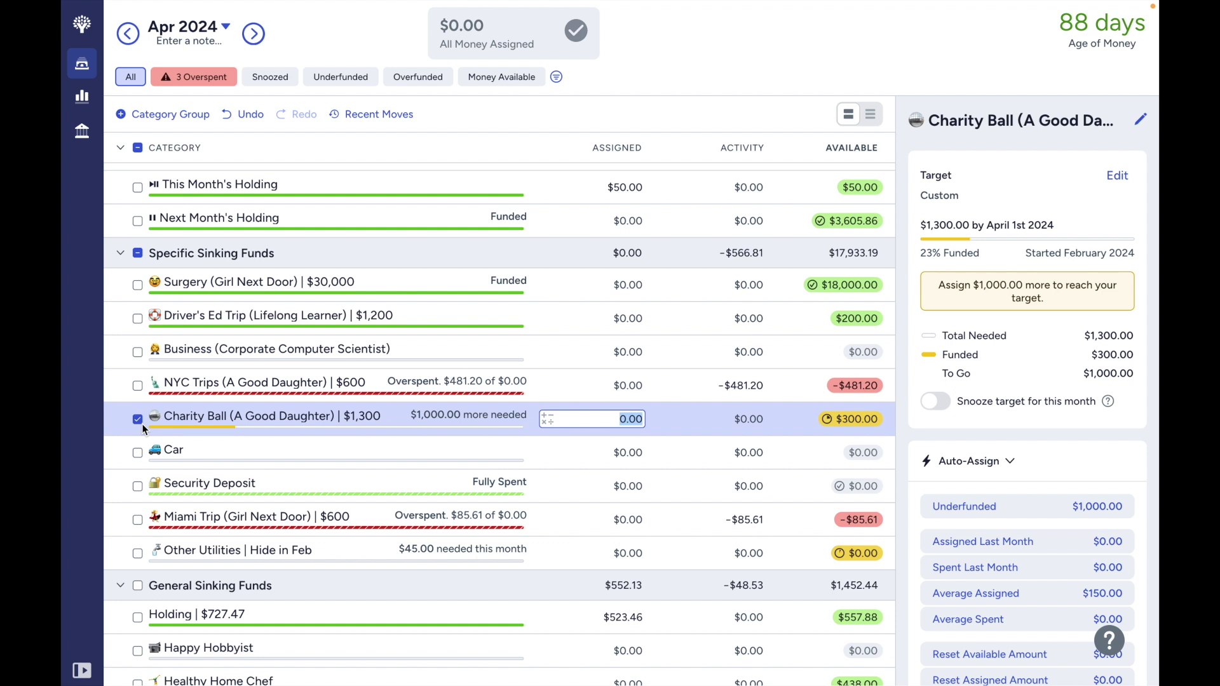
left_click(847, 420)
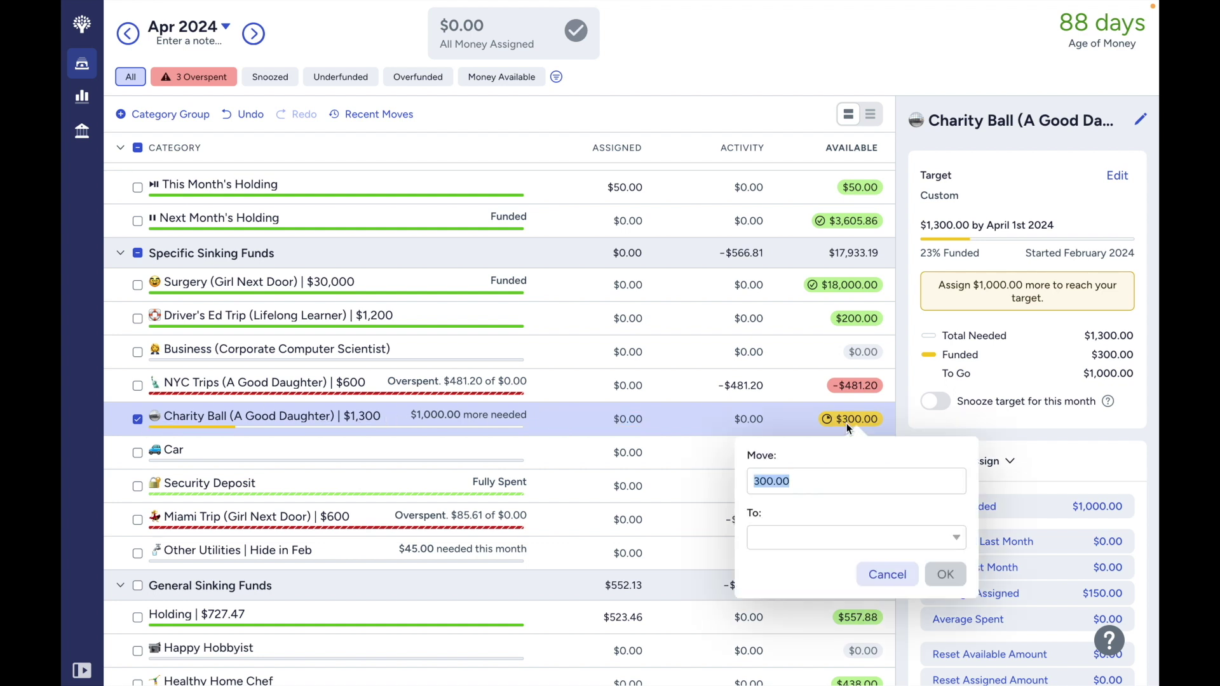
left_click(794, 539)
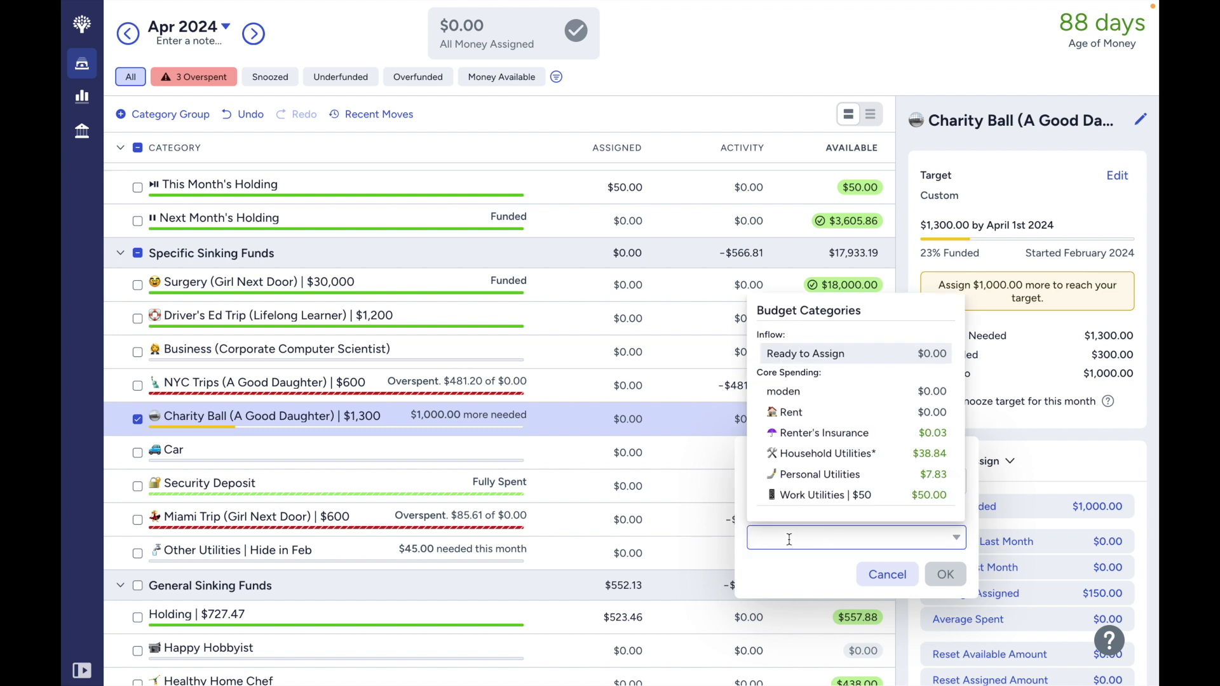
type("read")
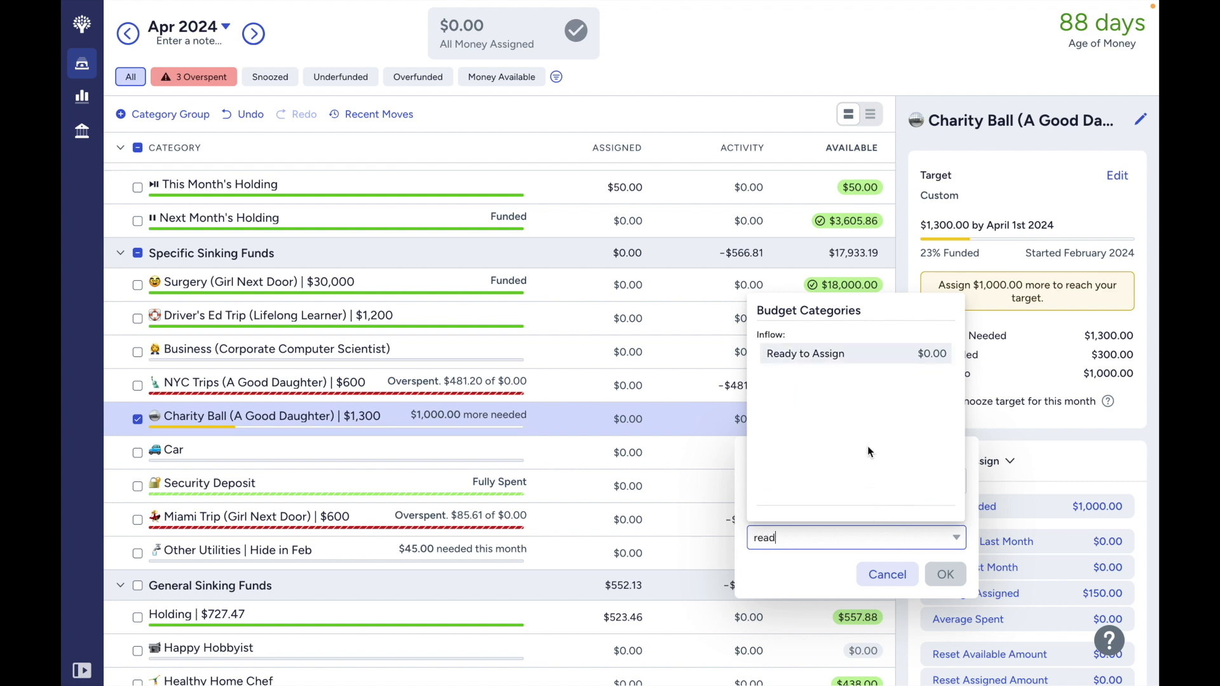
left_click(858, 355)
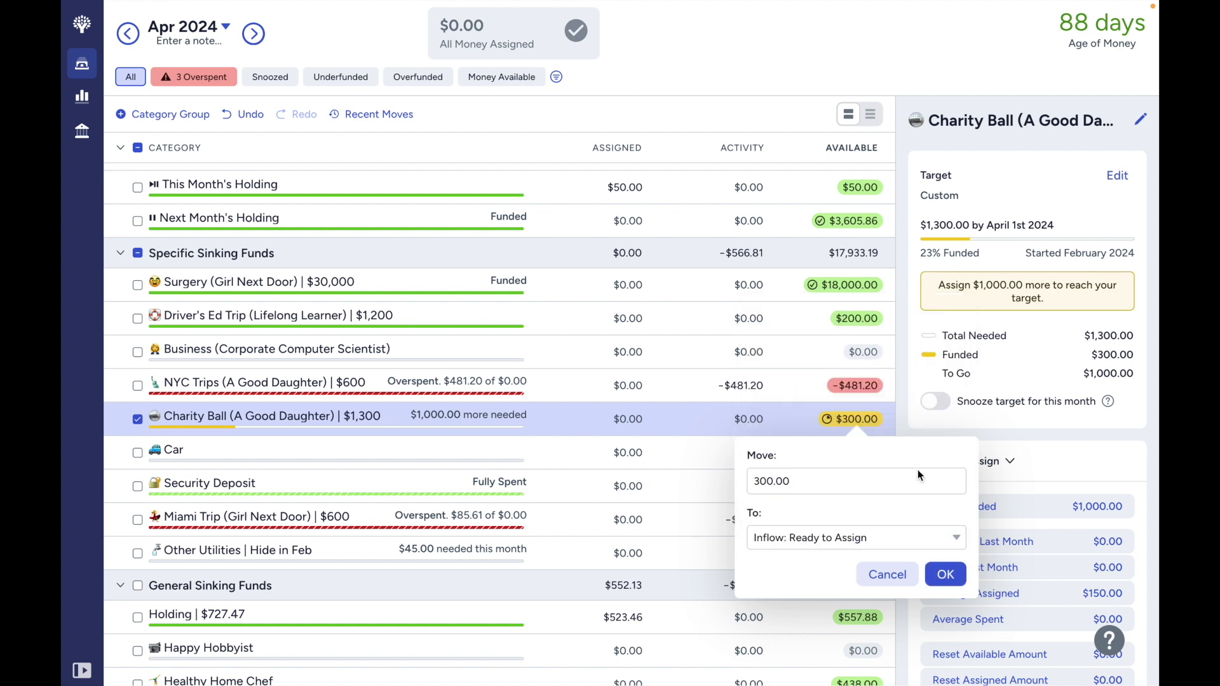
left_click(944, 574)
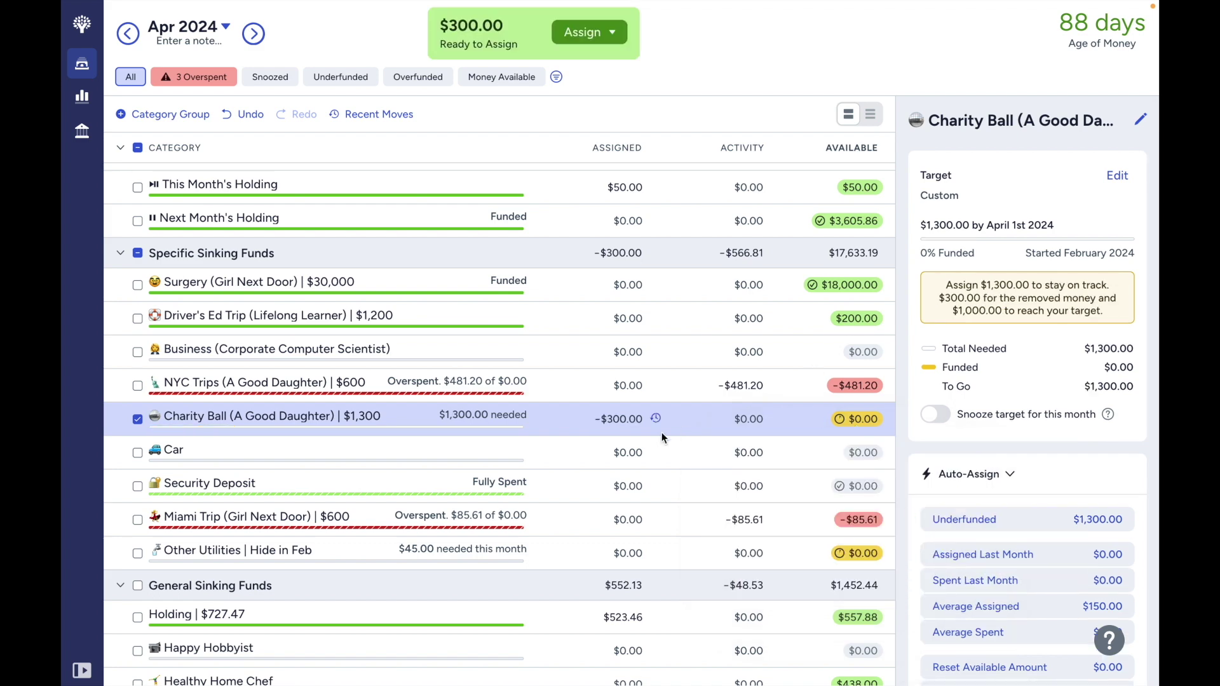
Read the notes and balance details of the Charity Ball category and deselect it.
scroll(935, 512, "down", 5)
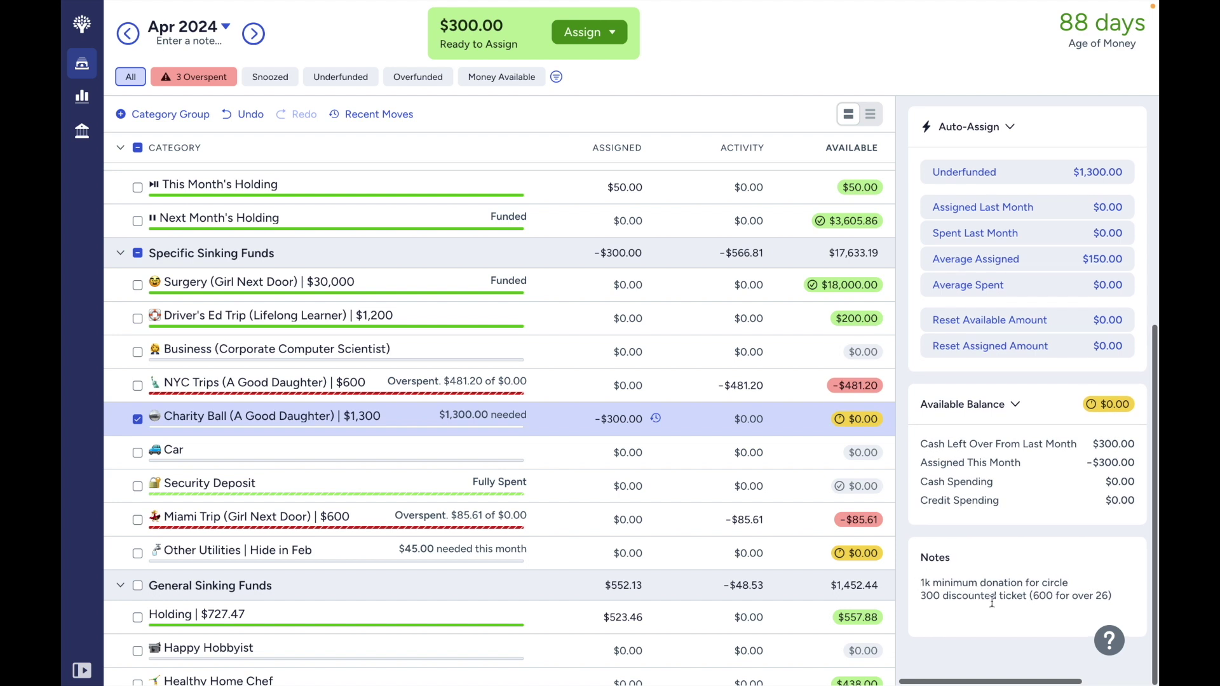
scroll(551, 437, "up", 1)
left_click(551, 437)
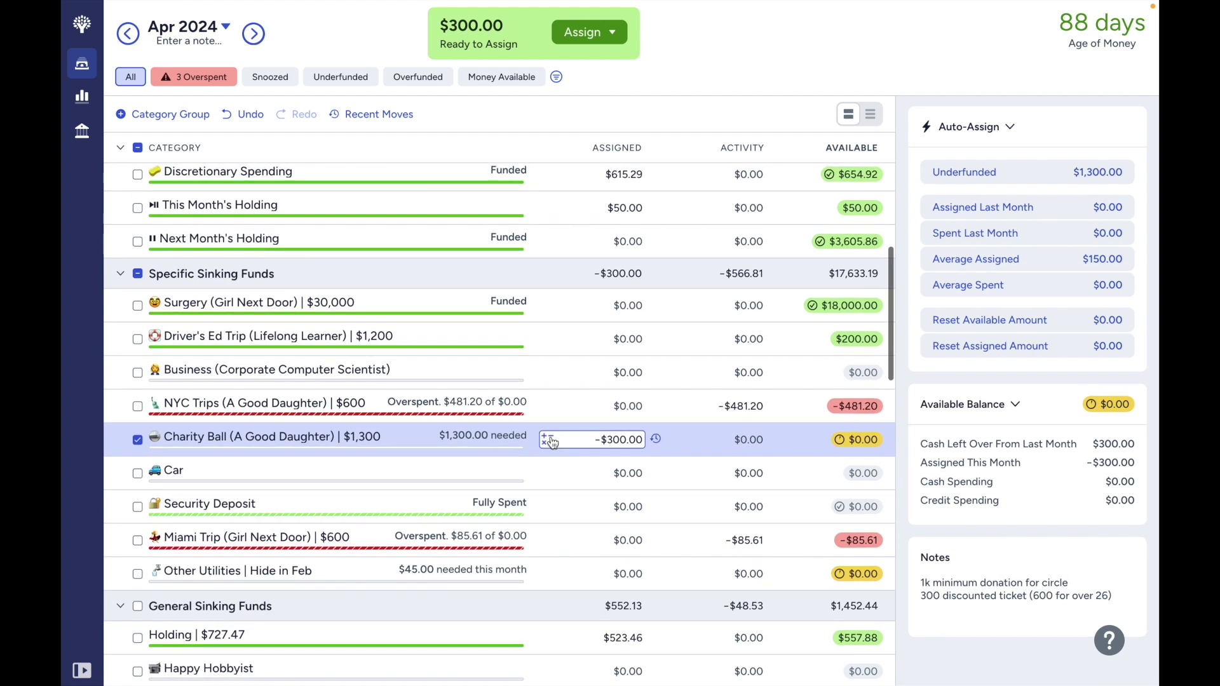
scroll(550, 441, "down", 2)
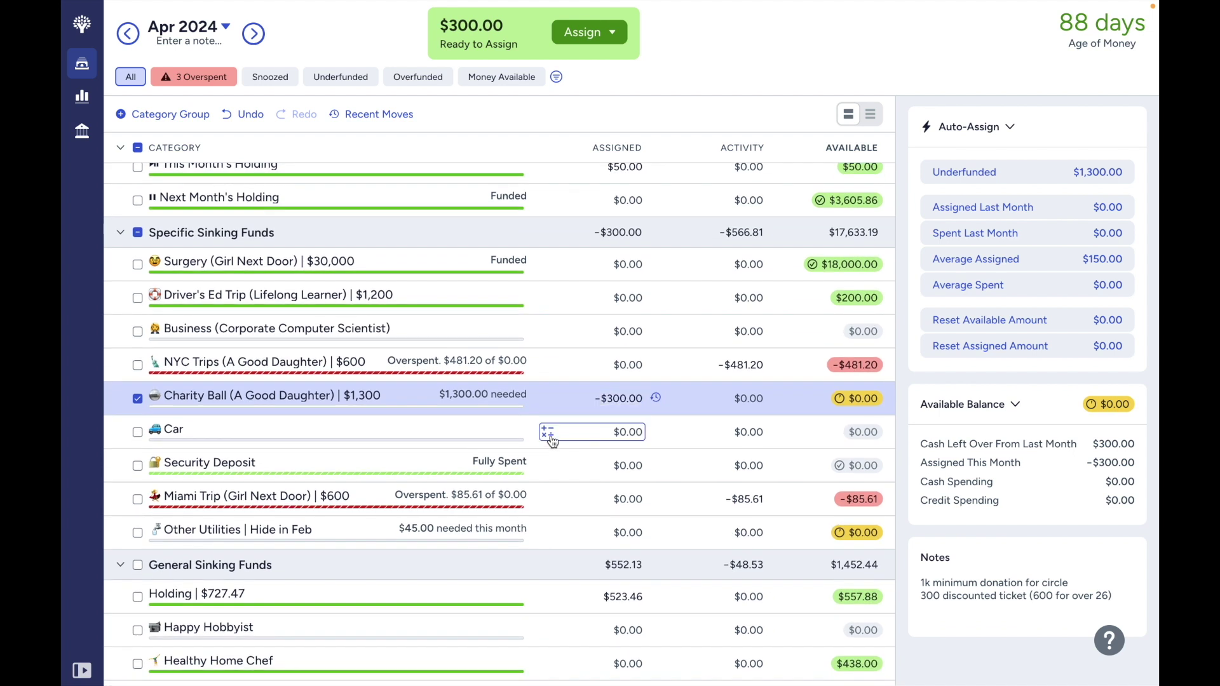
left_click(141, 400)
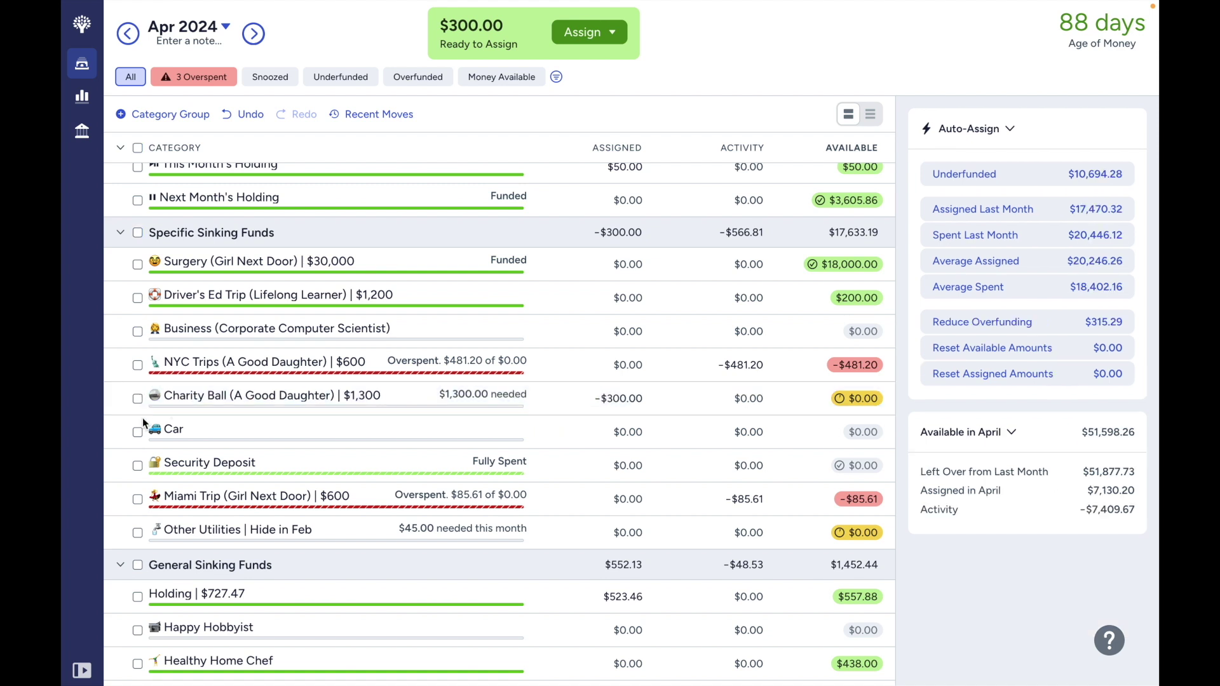
Review the notes of the Healthy Home Chef category under General Sinking Funds, including the gym and dental entries.
scroll(145, 443, "down", 3)
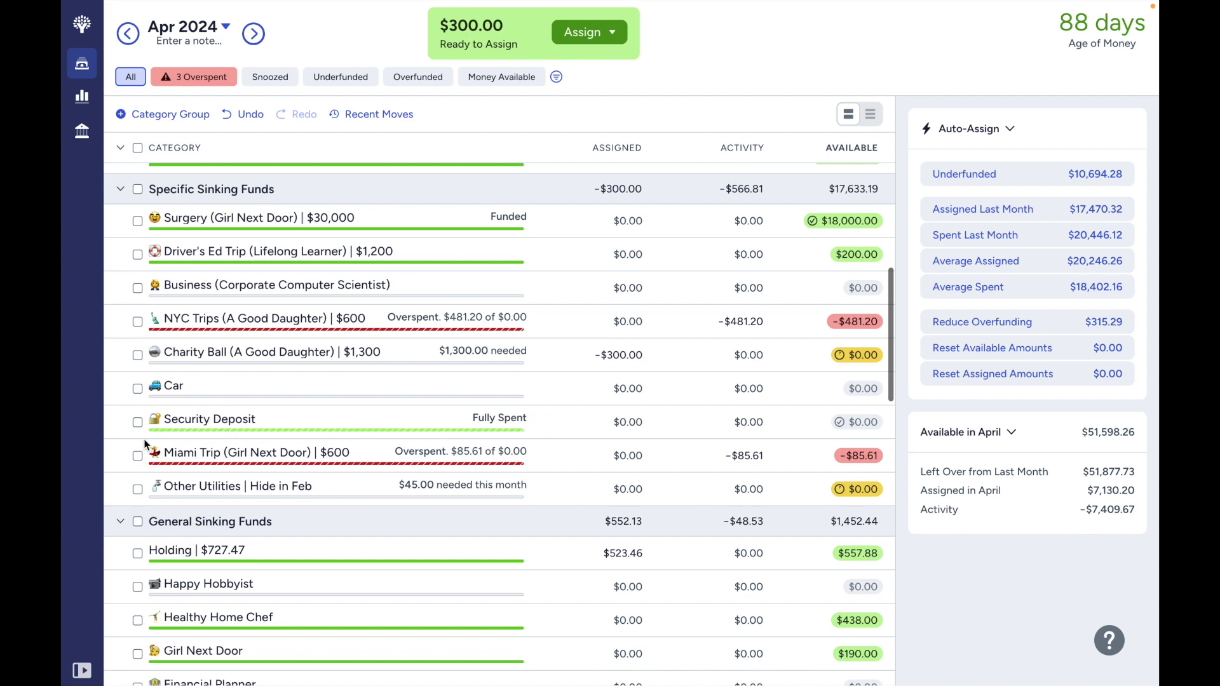
scroll(144, 443, "down", 2)
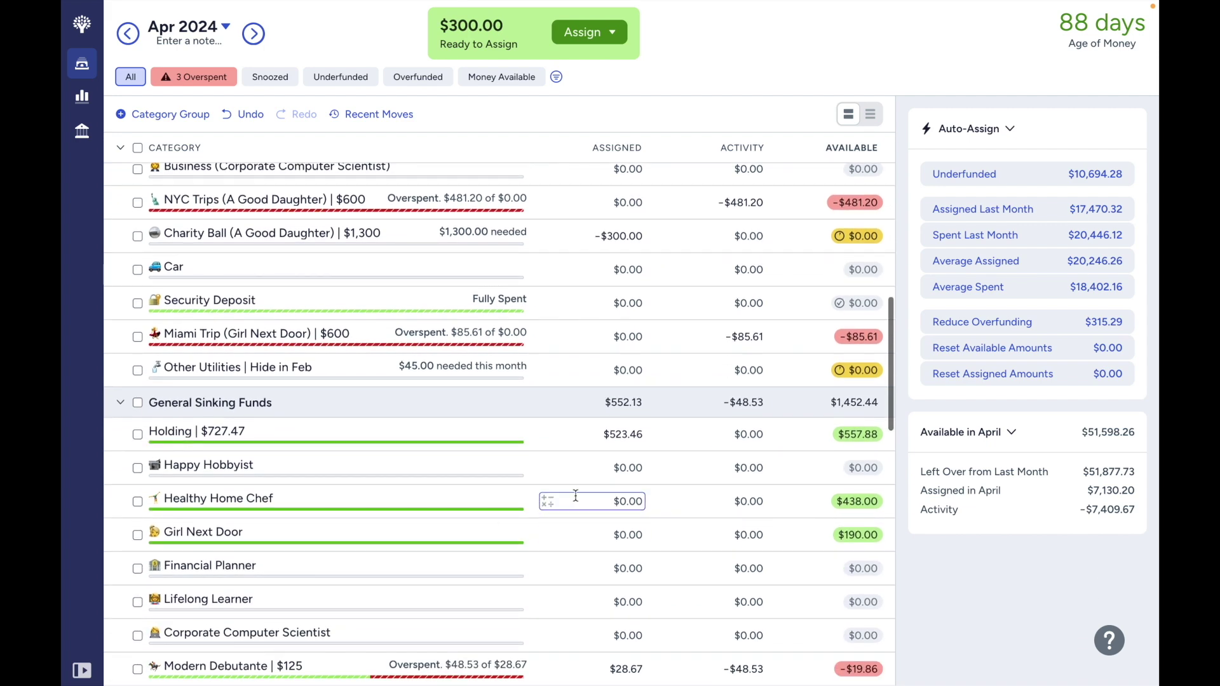
left_click(604, 501)
scroll(946, 549, "down", 2)
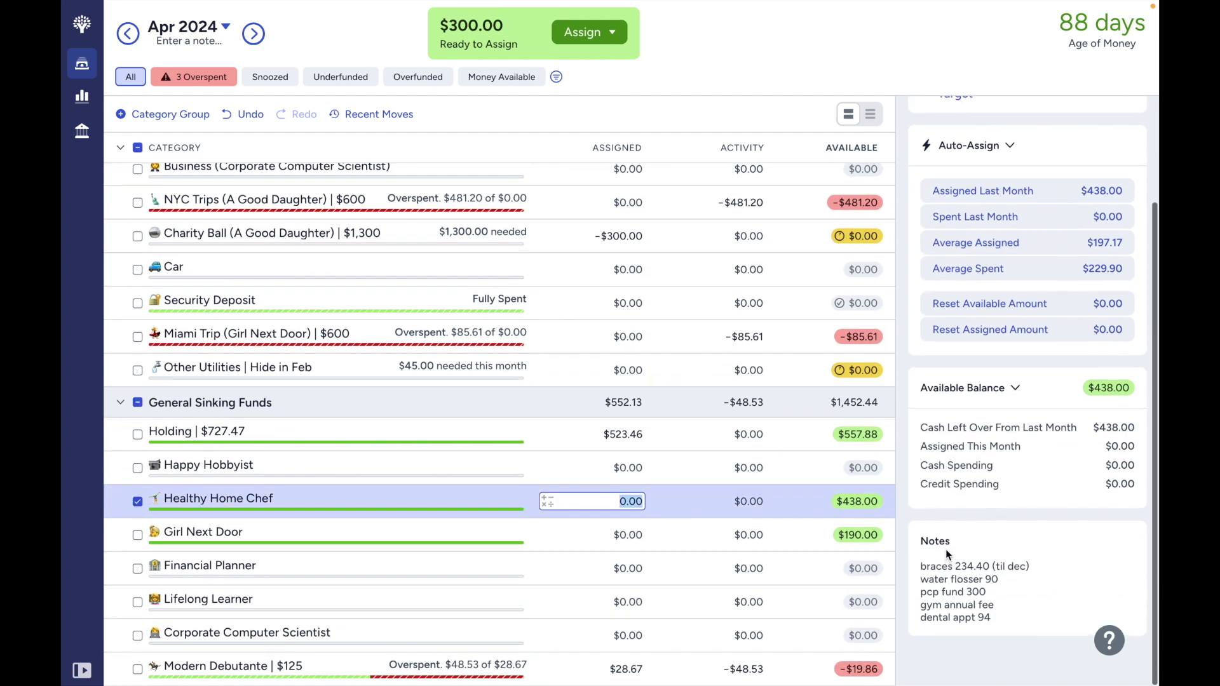
left_click(1006, 614)
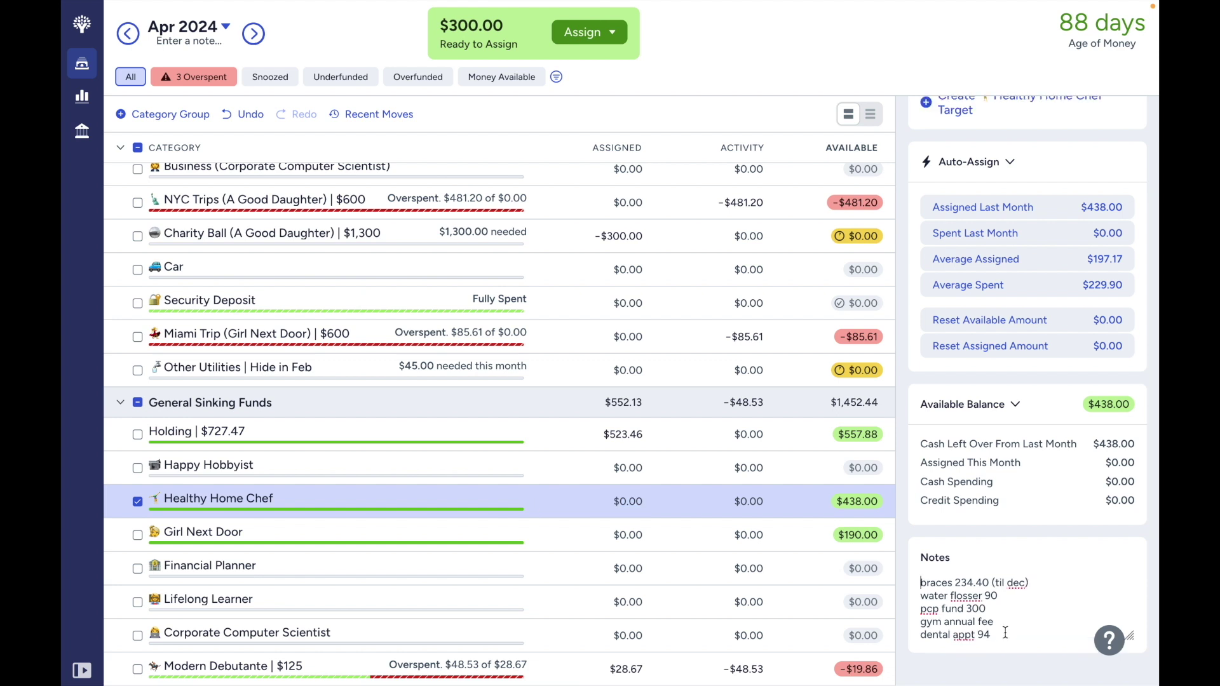
left_click(996, 609)
left_click_drag(991, 635, 899, 621)
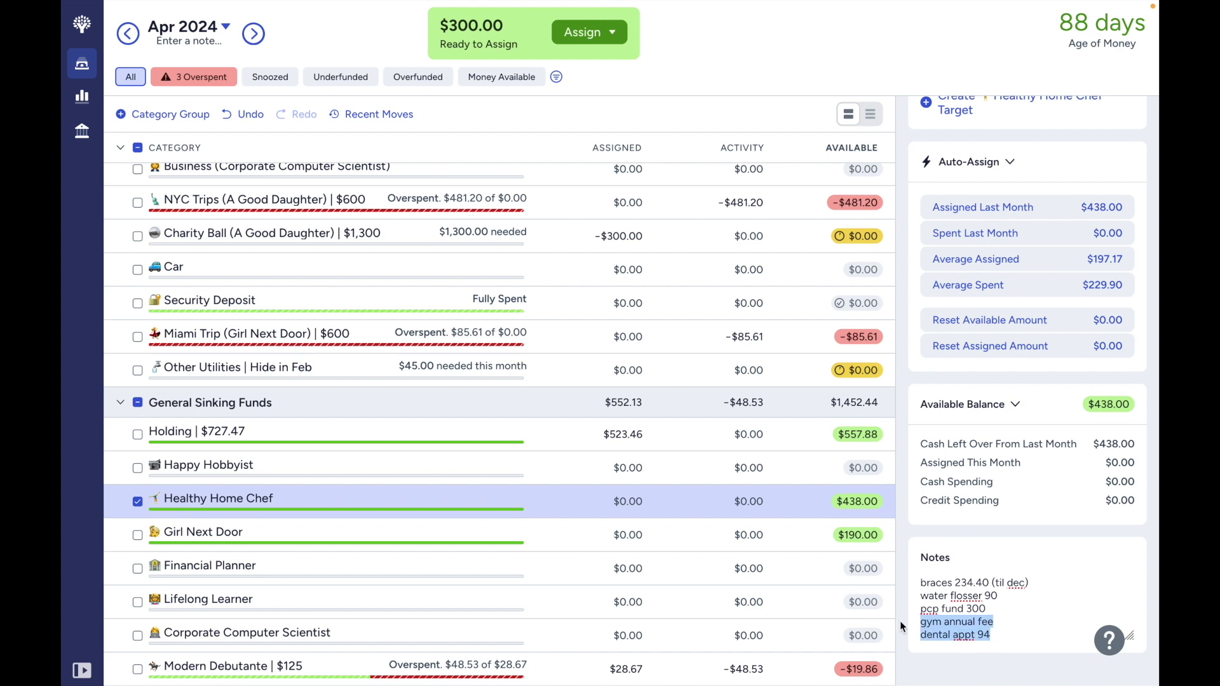
Review the notes of the Girl Next Door category under General Sinking Funds.
left_click(677, 533)
scroll(1069, 622, "up", 1)
left_click(1007, 569)
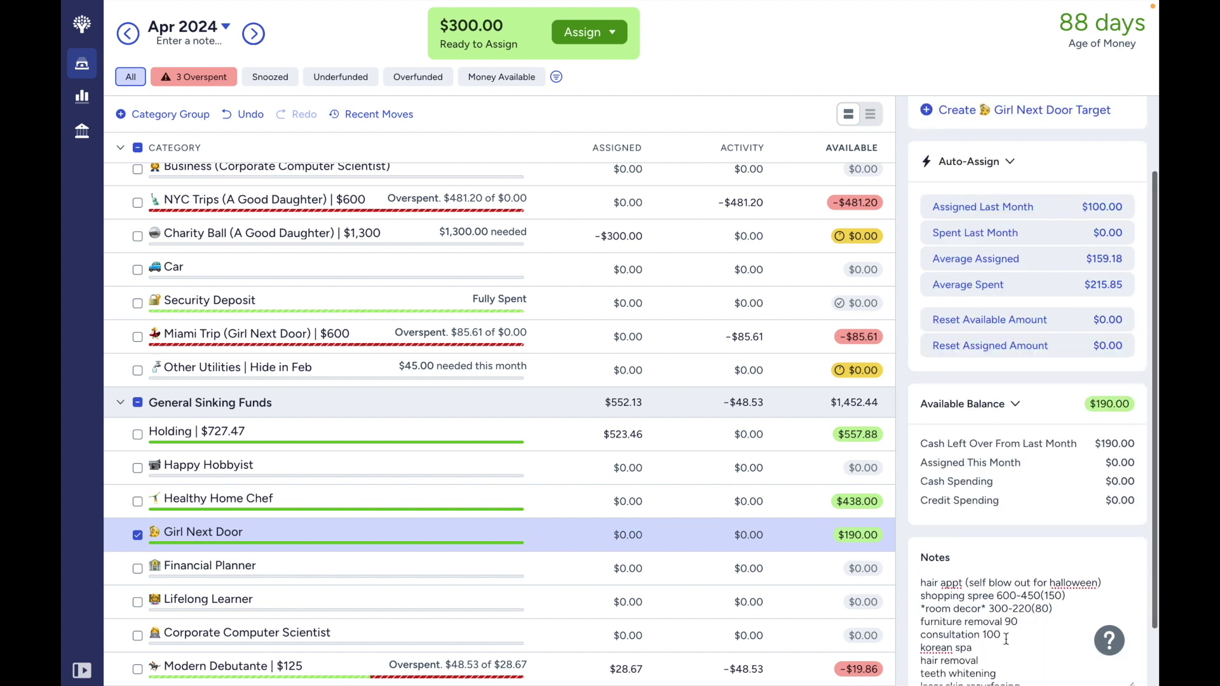
scroll(1005, 638, "down", 1)
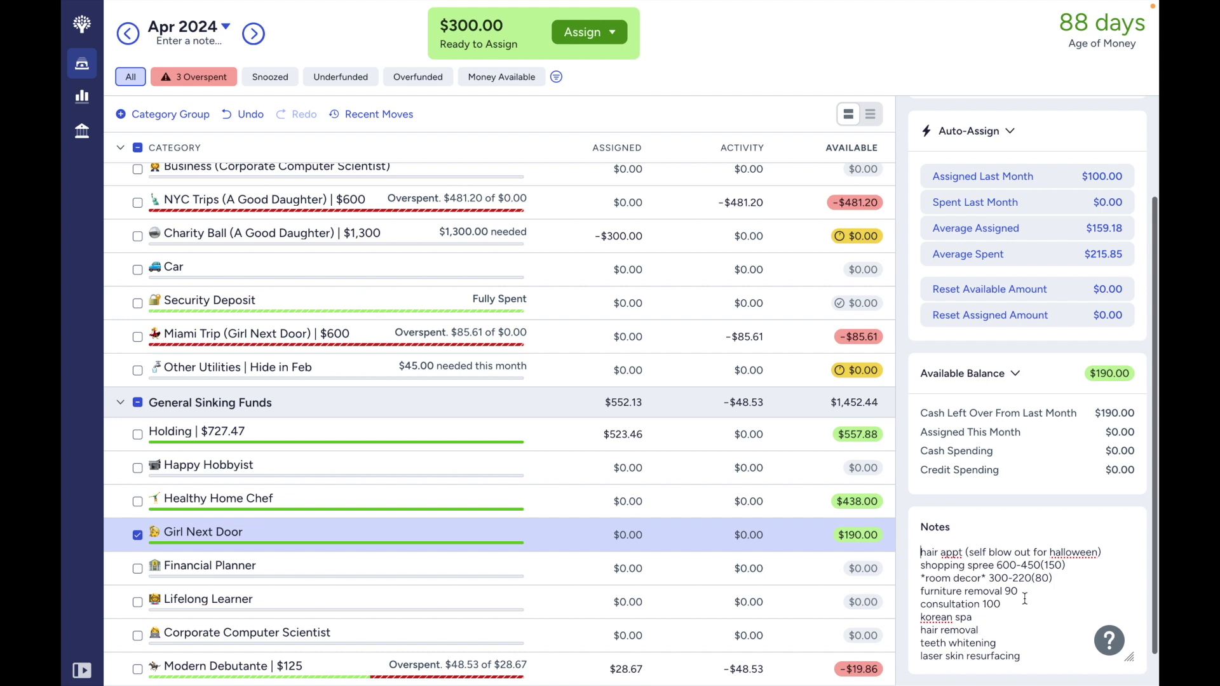
scroll(809, 606, "down", 3)
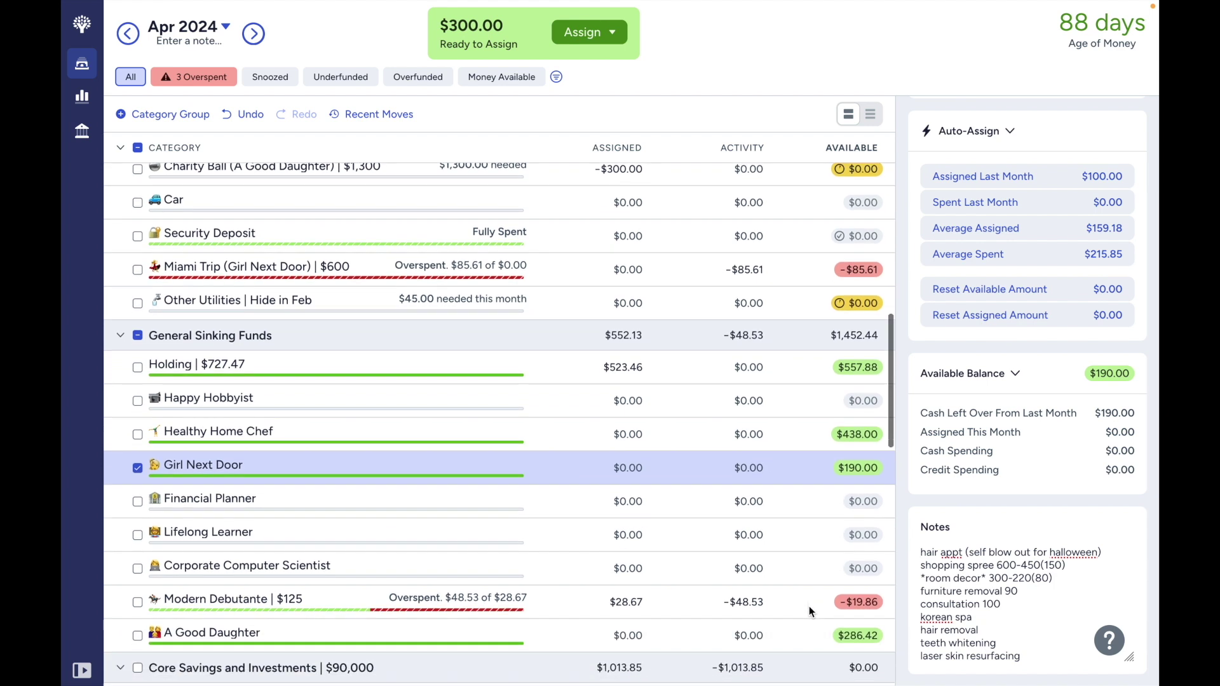
Check the A Good Daughter category's notes and its March 2024 figures, and return to April 2024.
left_click(797, 626)
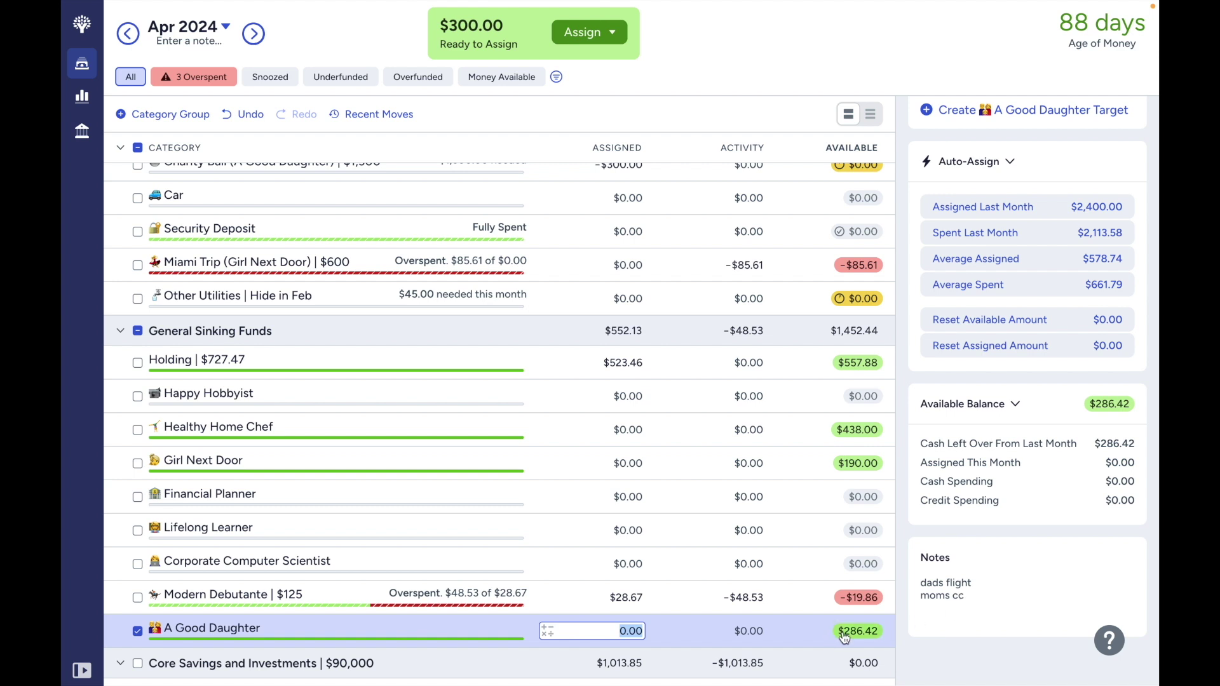
left_click(129, 43)
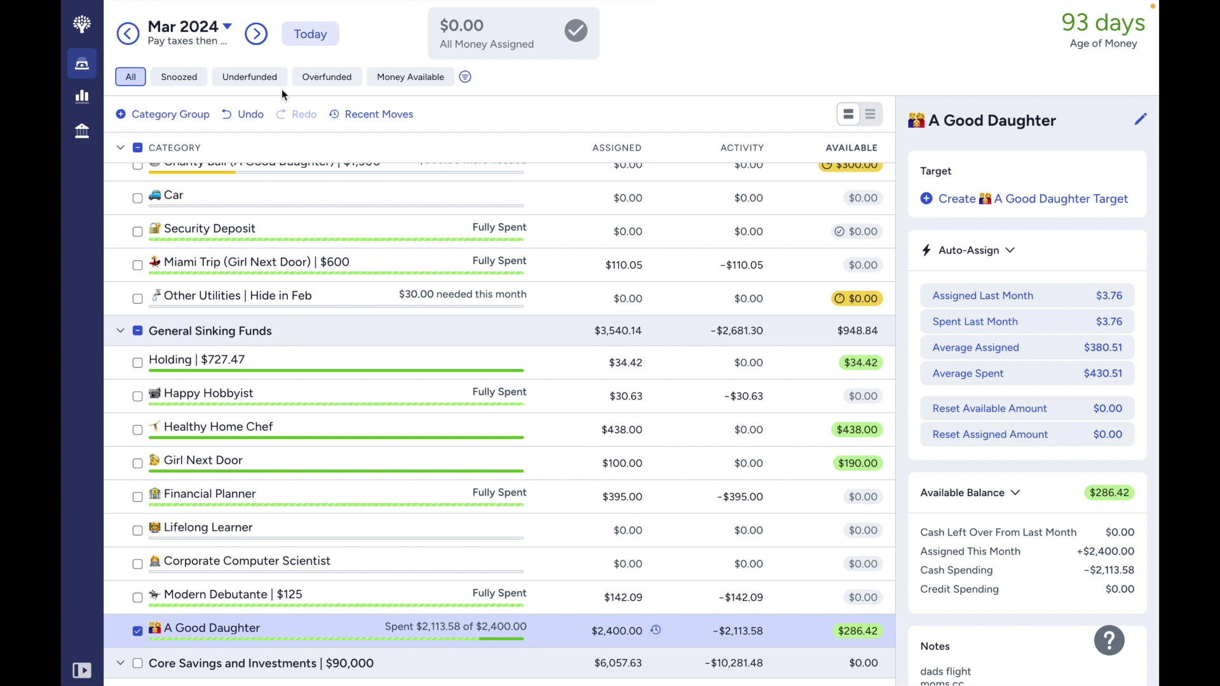
left_click(256, 34)
left_click(825, 596)
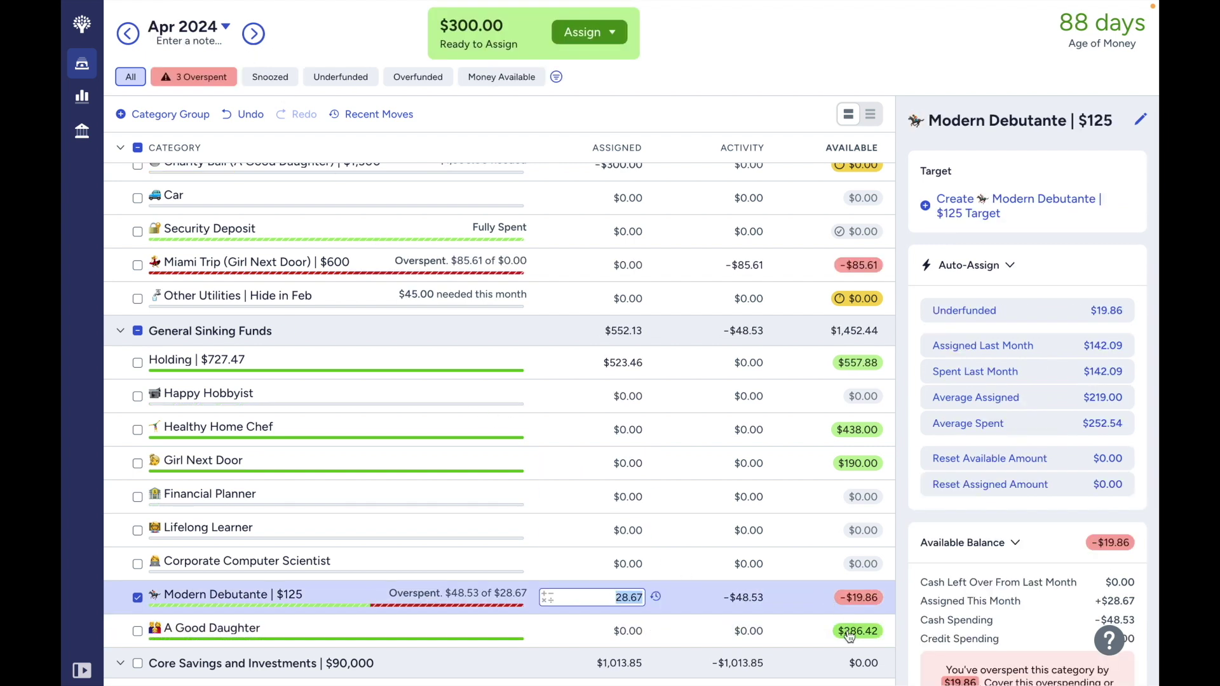
left_click(847, 632)
left_click(687, 583)
Move $286.42 from the A Good Daughter category to Ready to Assign.
left_click(696, 636)
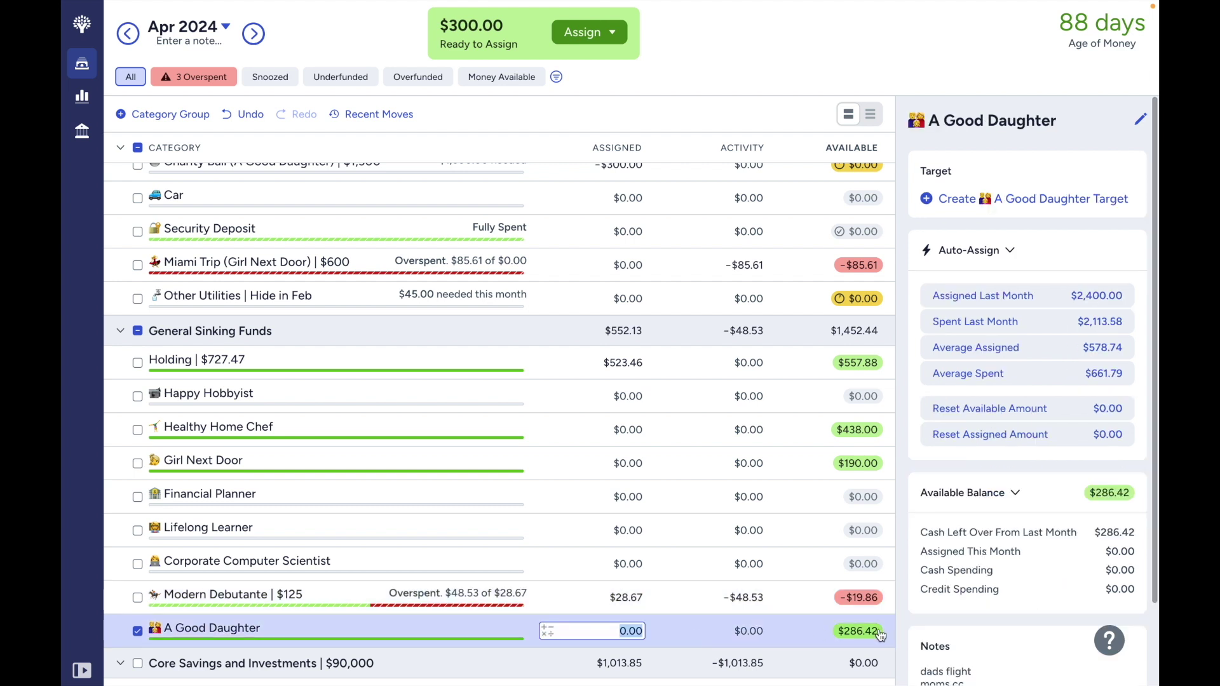
left_click(858, 631)
left_click(778, 550)
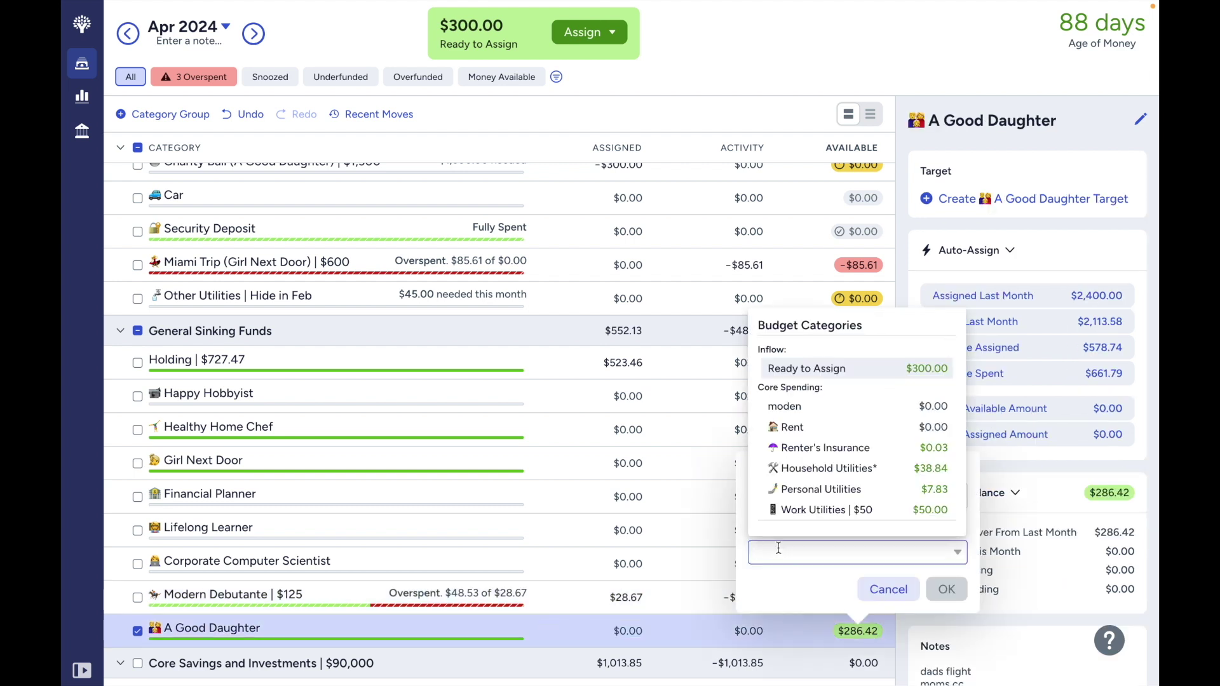
type("rea")
key("BackSpace")
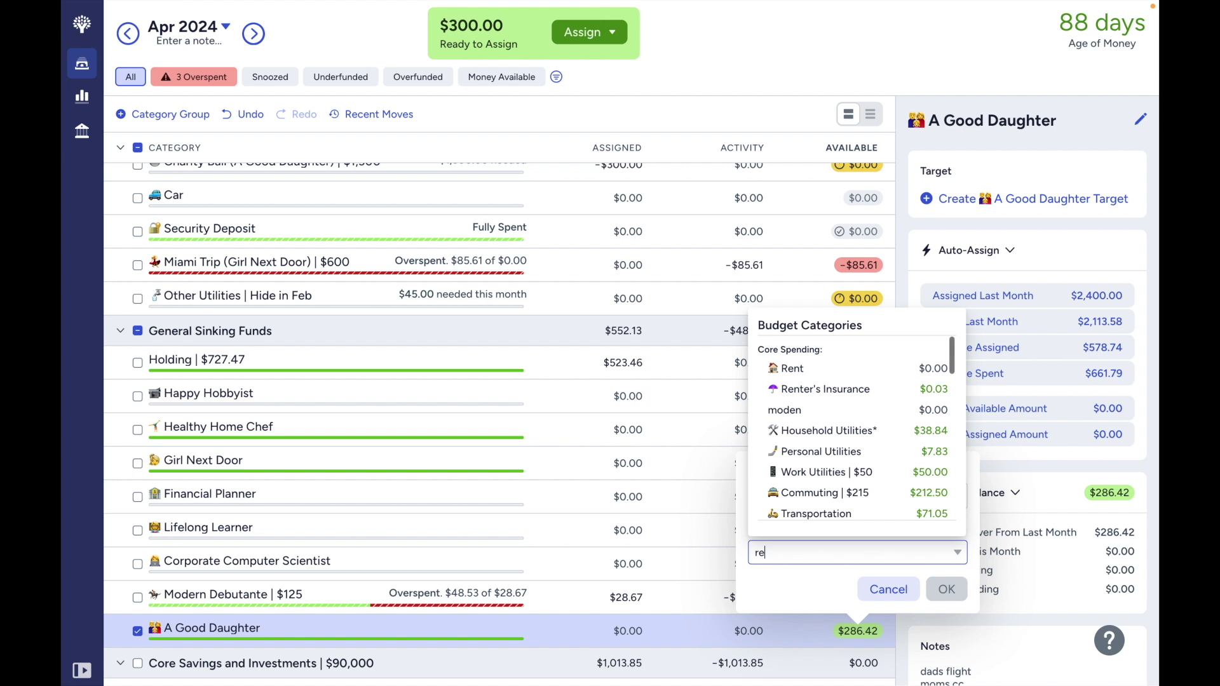
type("ad")
key("Return")
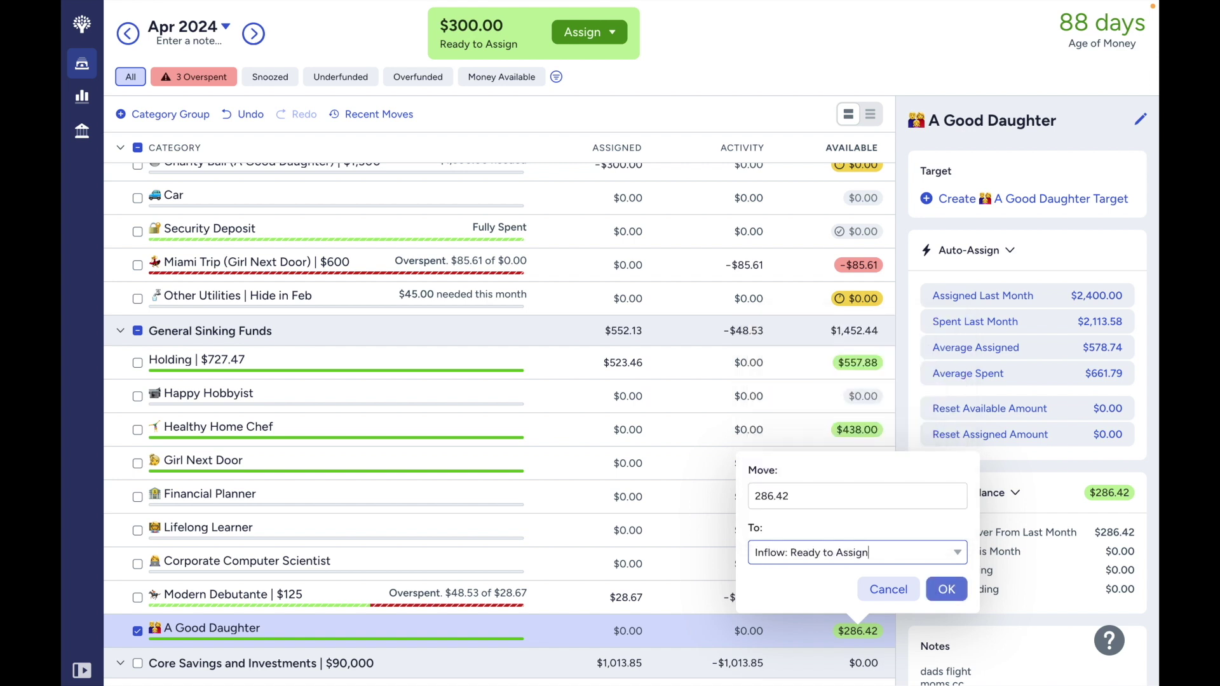
left_click(947, 589)
Assign $586.42 to the NYC Trips (A Good Daughter) category under Specific Sinking Funds and deselect it.
scroll(943, 614, "down", 2)
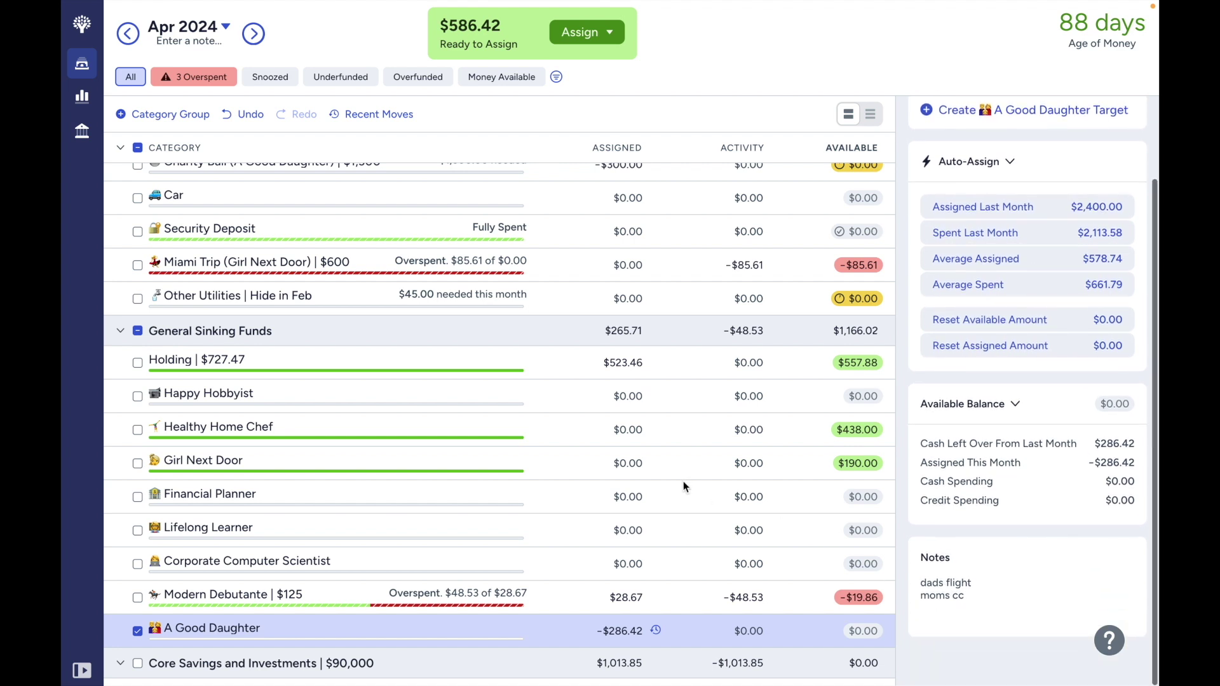
scroll(683, 481, "up", 3)
scroll(683, 481, "up", 1)
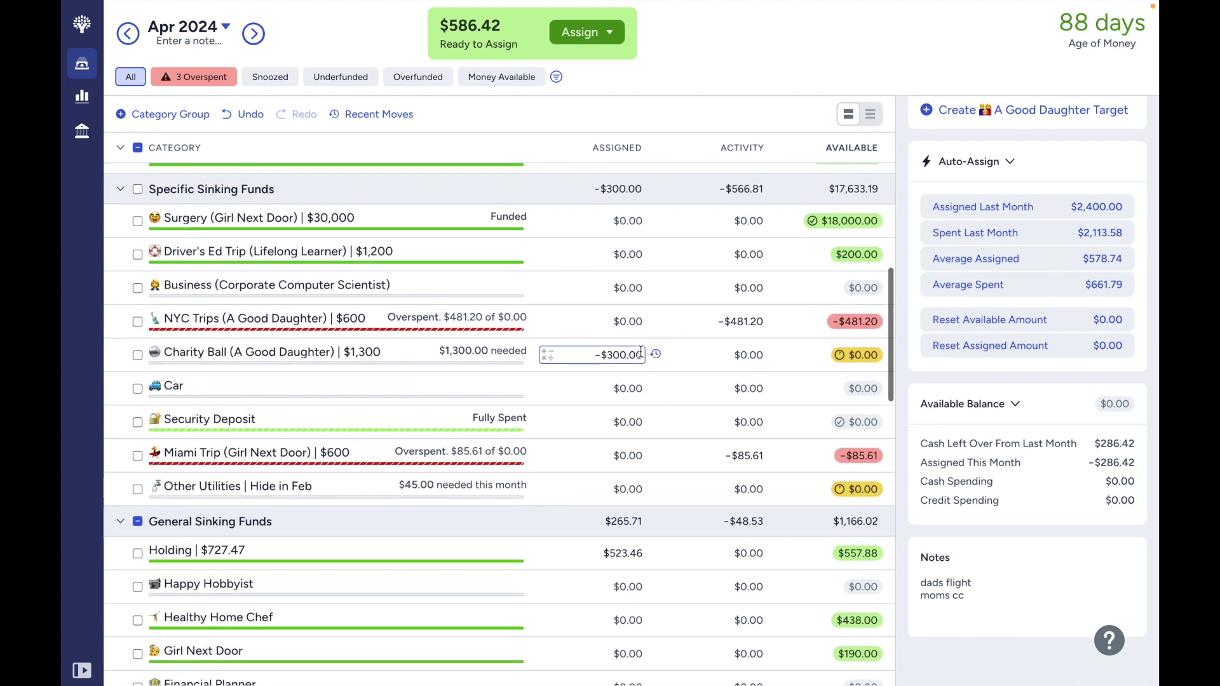
left_click(636, 320)
left_click(636, 318)
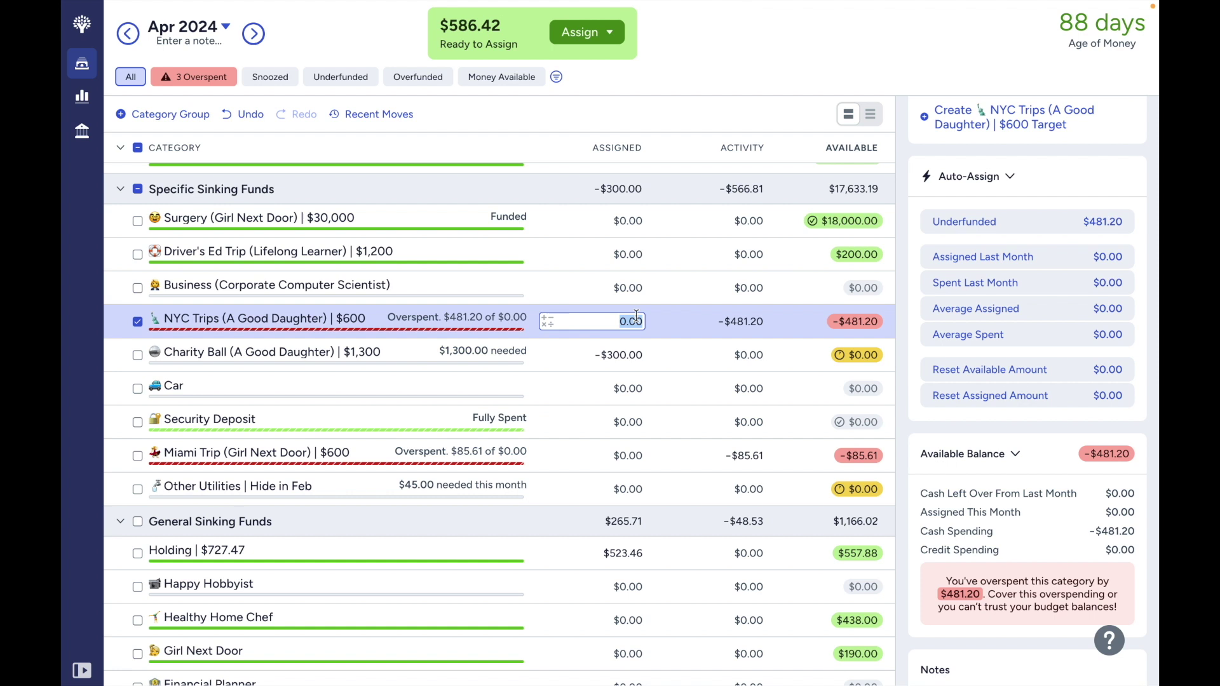
type("548")
key("BackSpace")
key("BackSpace")
type("86.42")
key("Return")
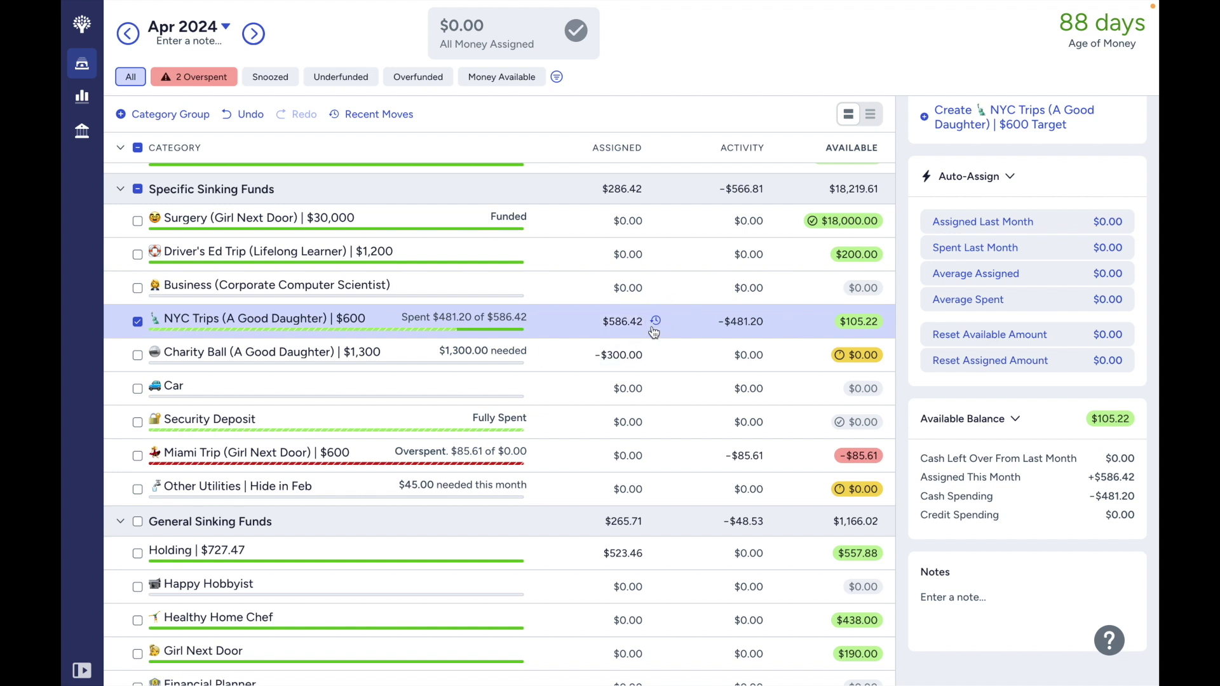
left_click(141, 332)
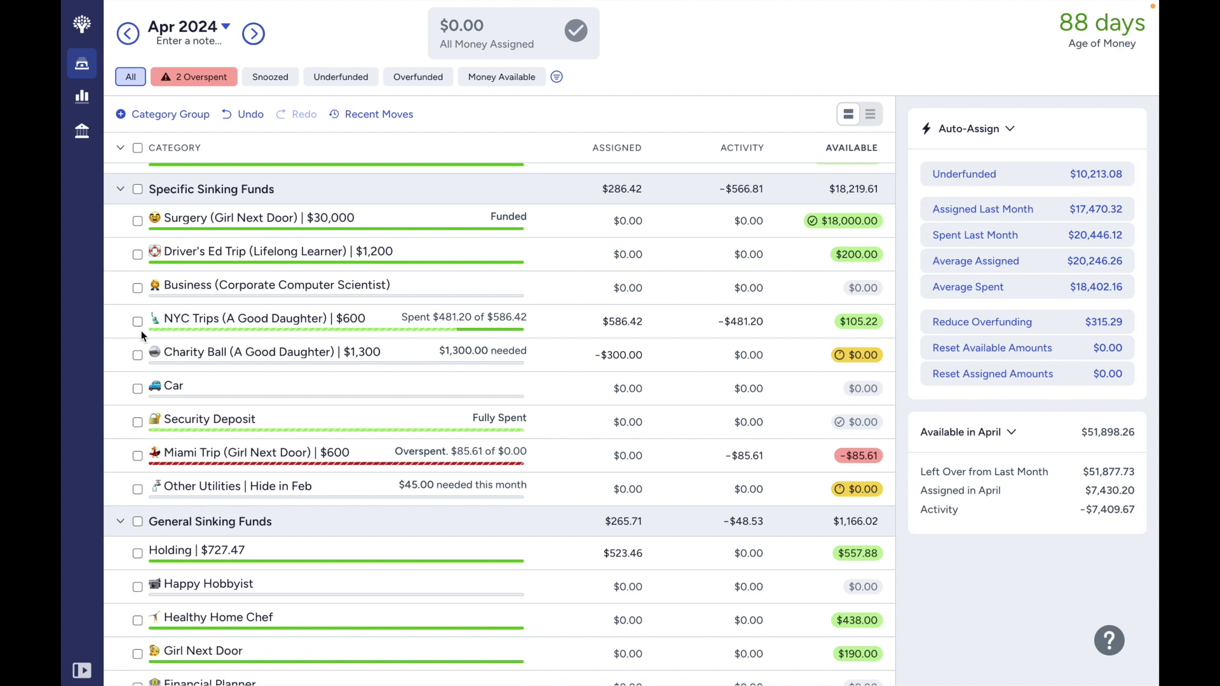
scroll(141, 330, "down", 3)
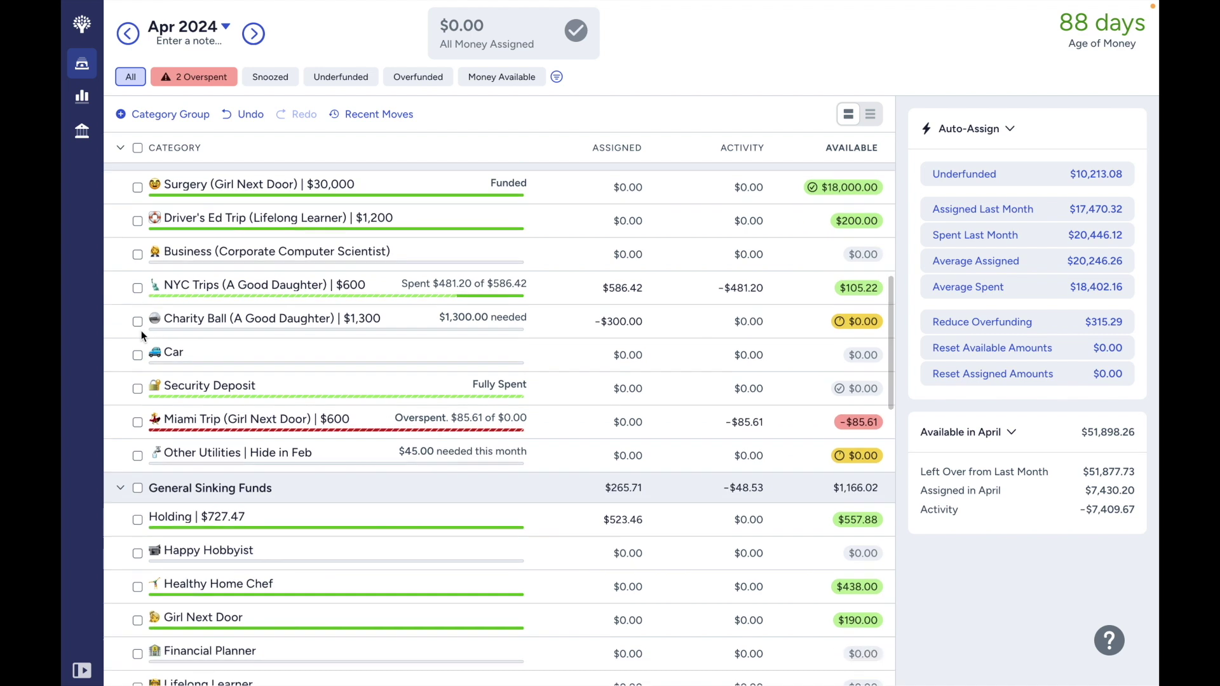
scroll(141, 330, "up", 2)
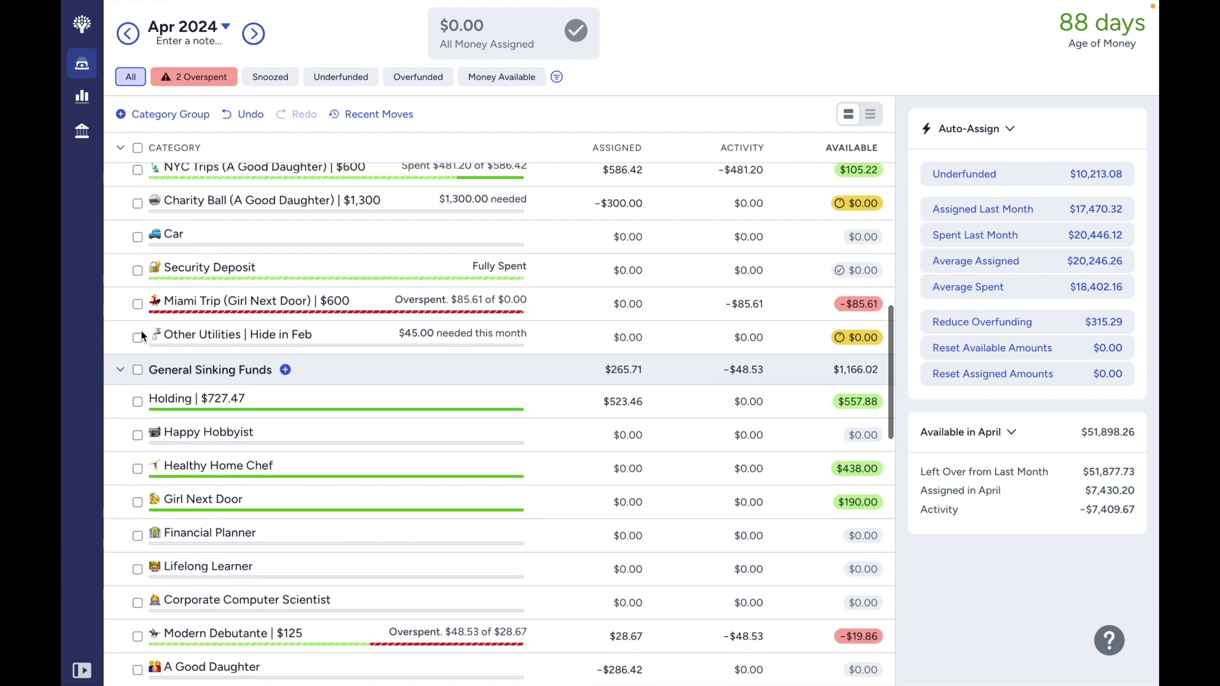
Cover the overspending in the Modern Debutante category with money from Holding under General Sinking Funds.
scroll(639, 369, "up", 1)
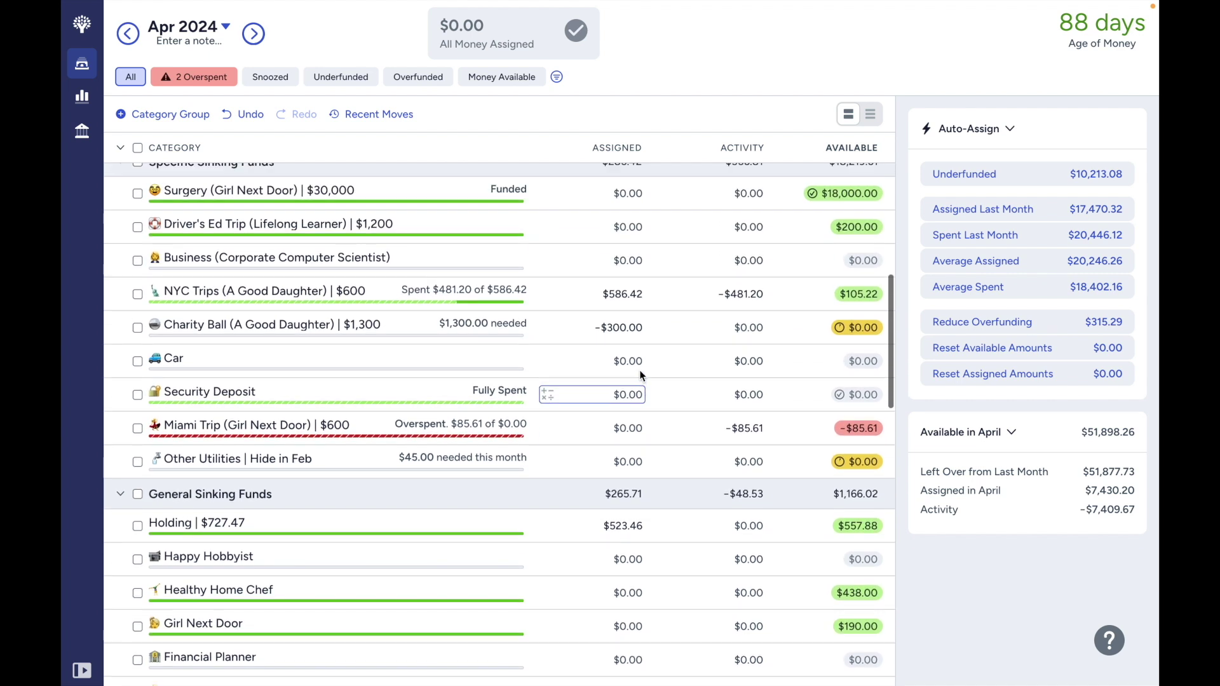
scroll(742, 406, "up", 3)
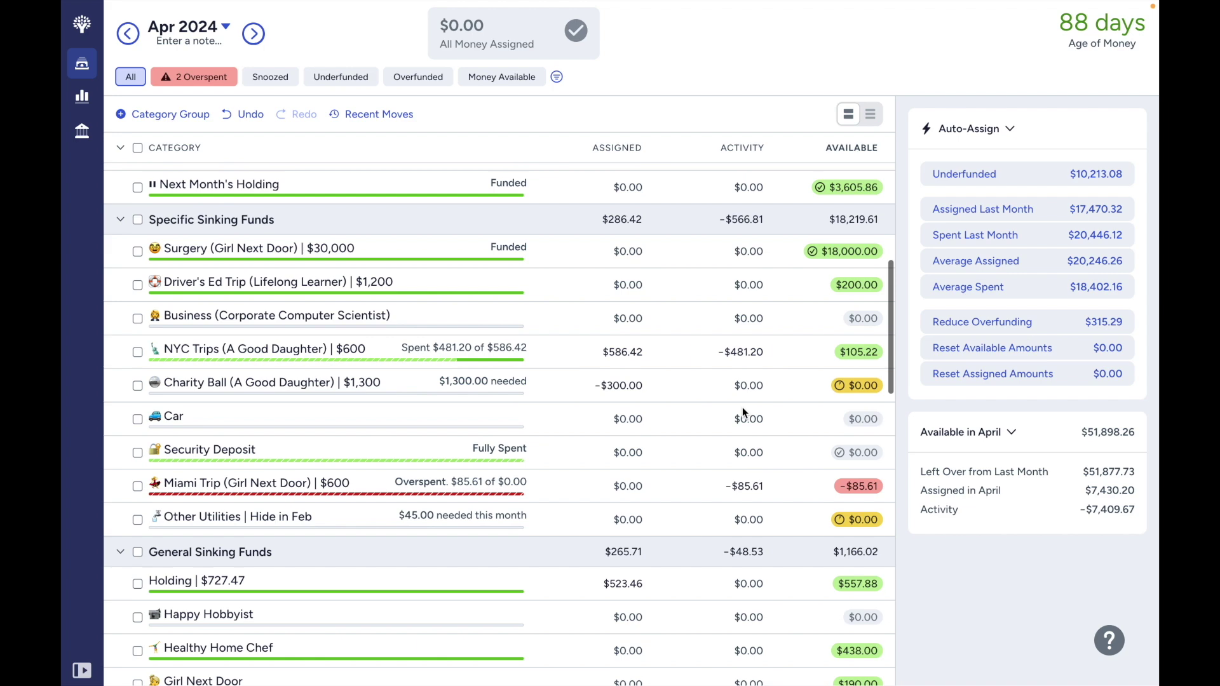
left_click(742, 407)
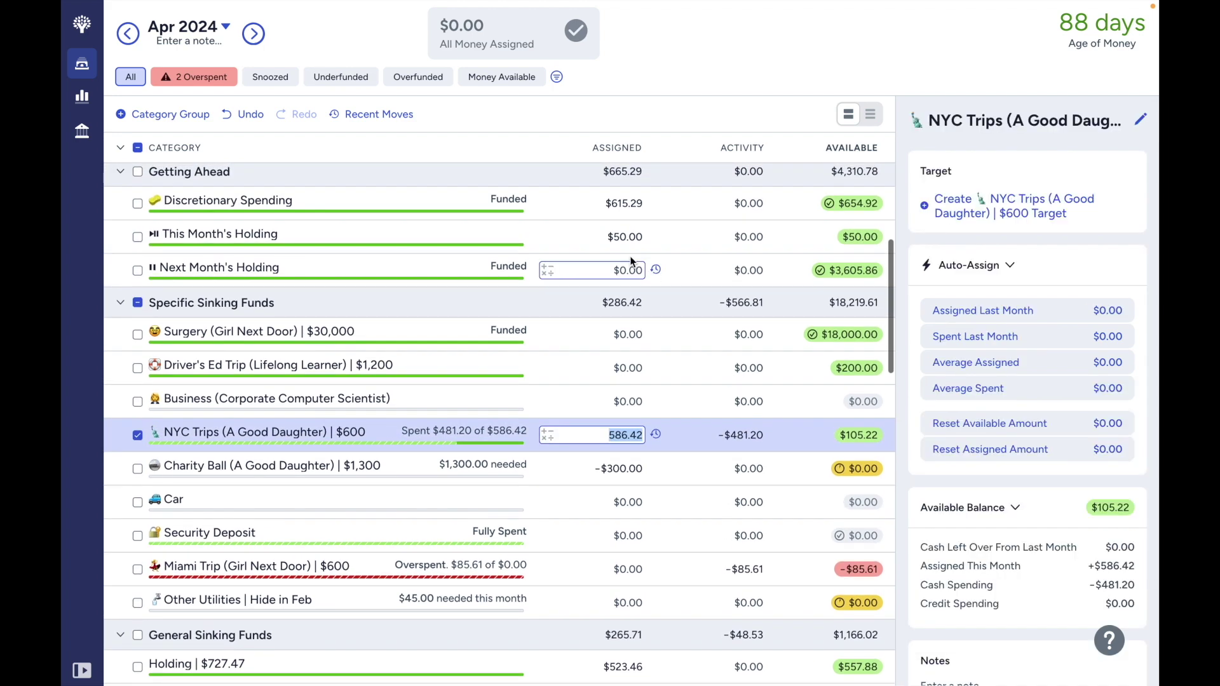
scroll(638, 333, "down", 2)
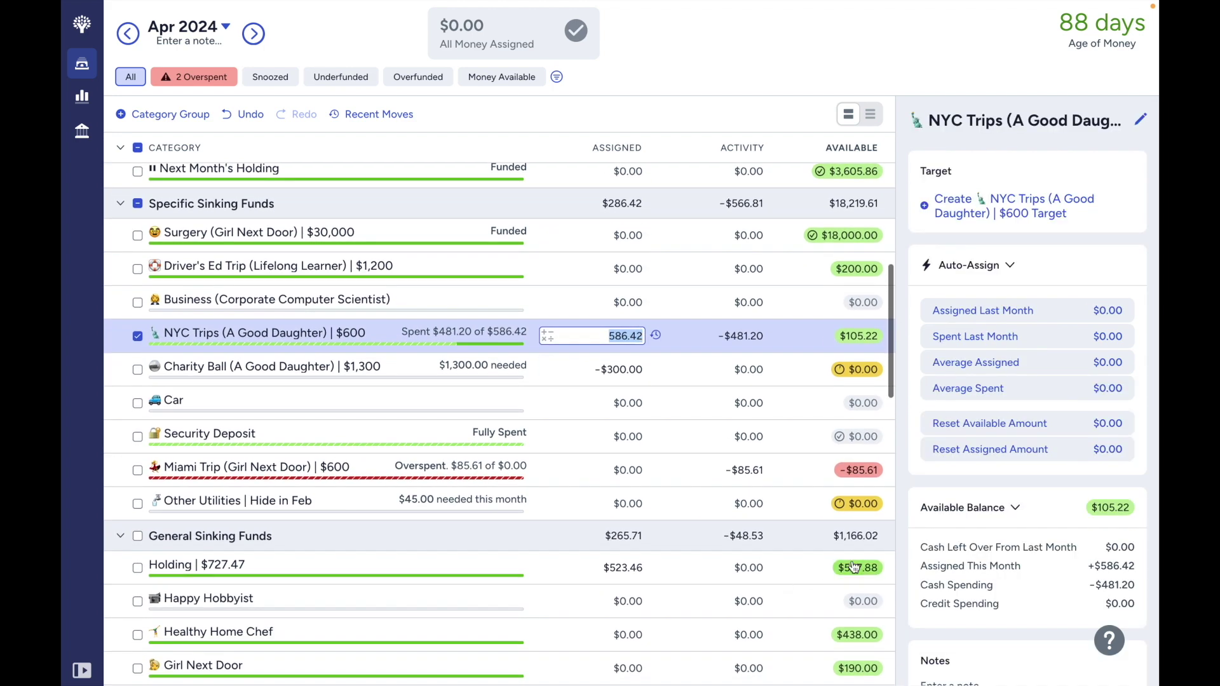
scroll(852, 565, "down", 1)
scroll(851, 521, "down", 4)
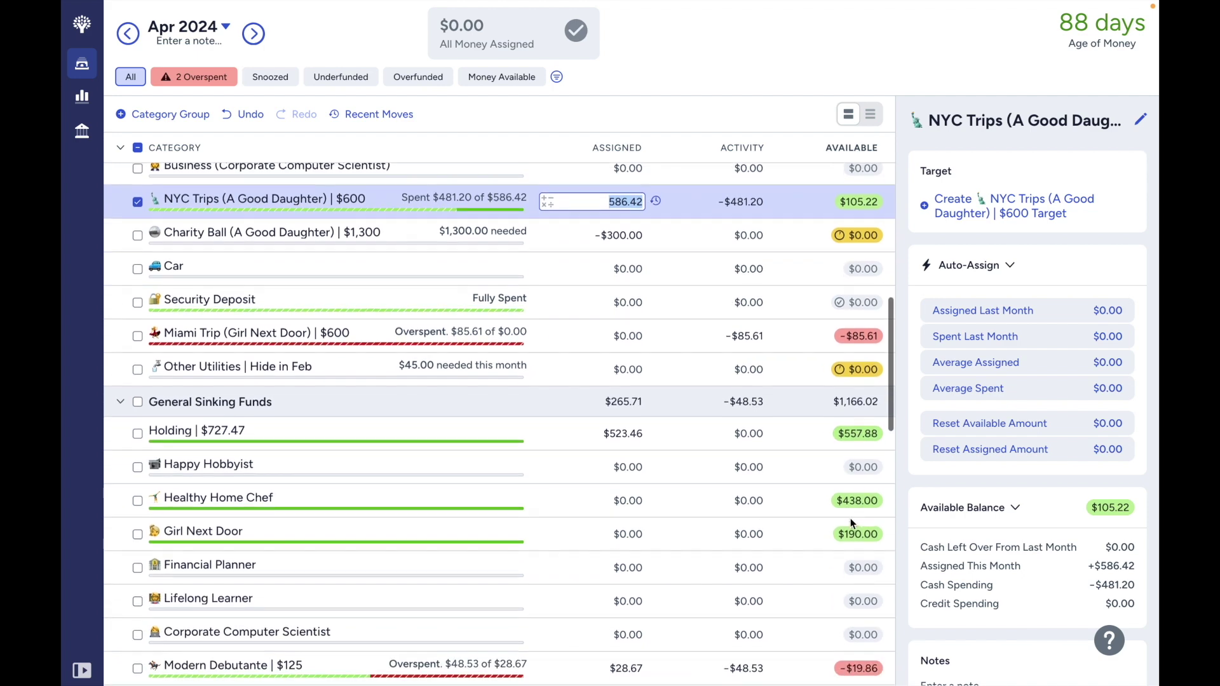
left_click(855, 580)
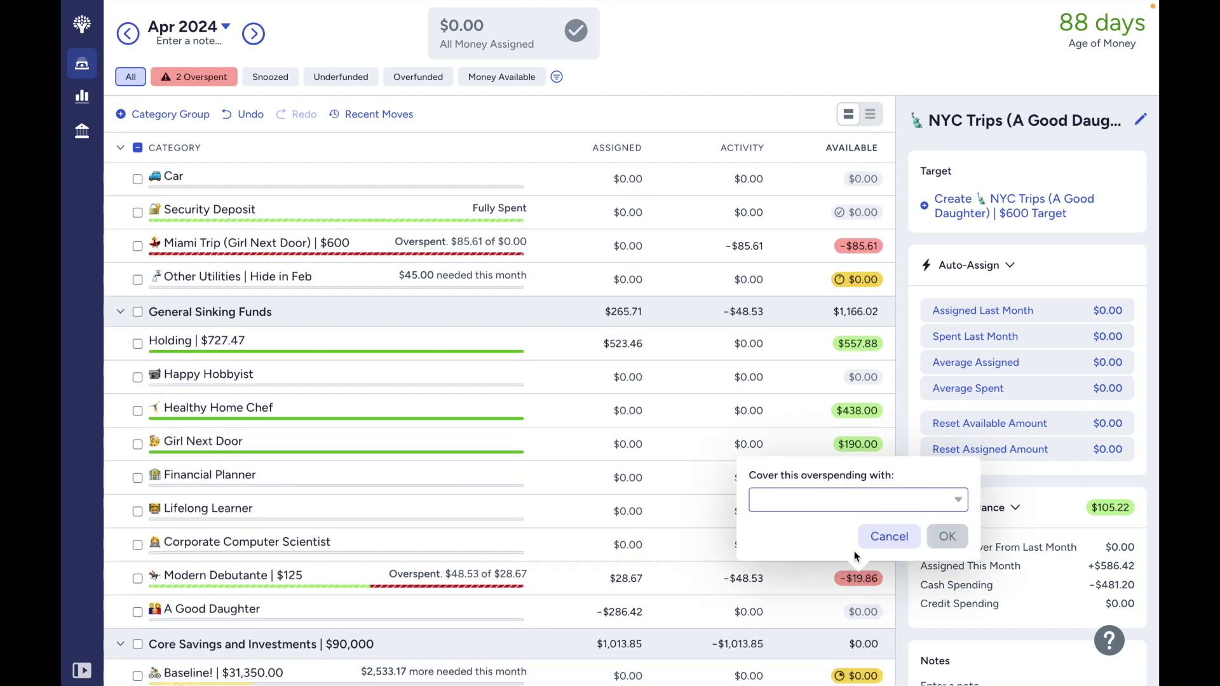
type("hold")
key("Return")
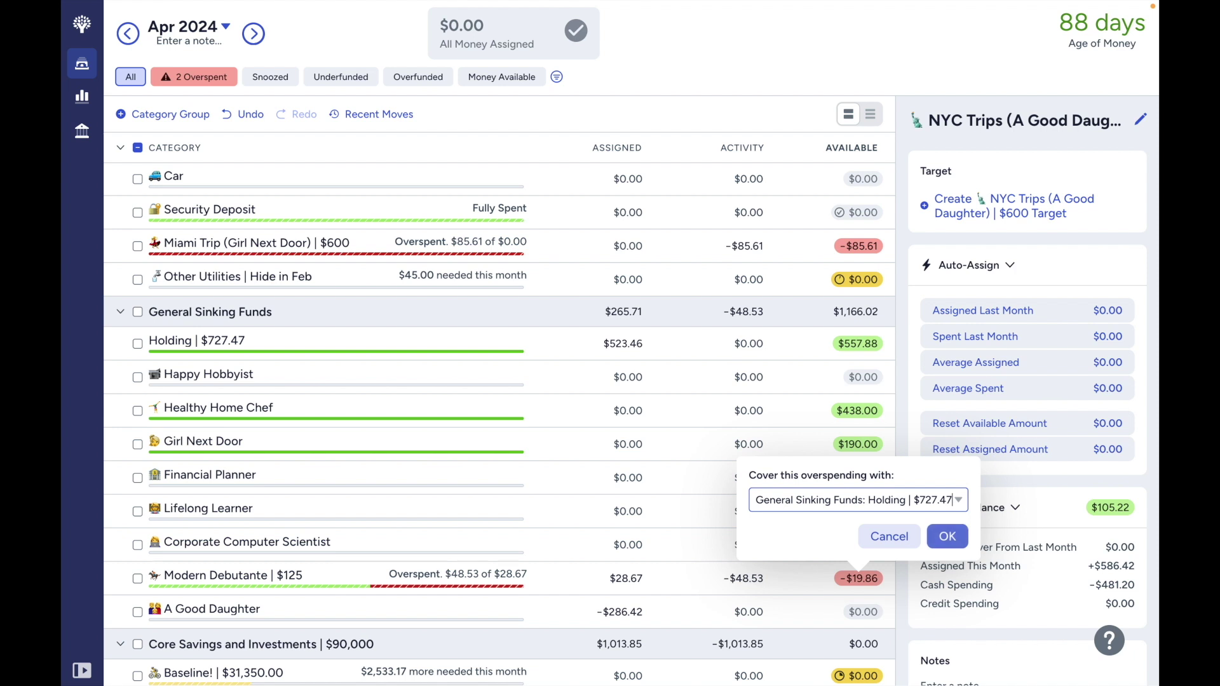
key("Return")
Cover the Miami Trip (Girl Next Door) overspending with money from Holding under General Sinking Funds.
left_click(856, 246)
type("holding")
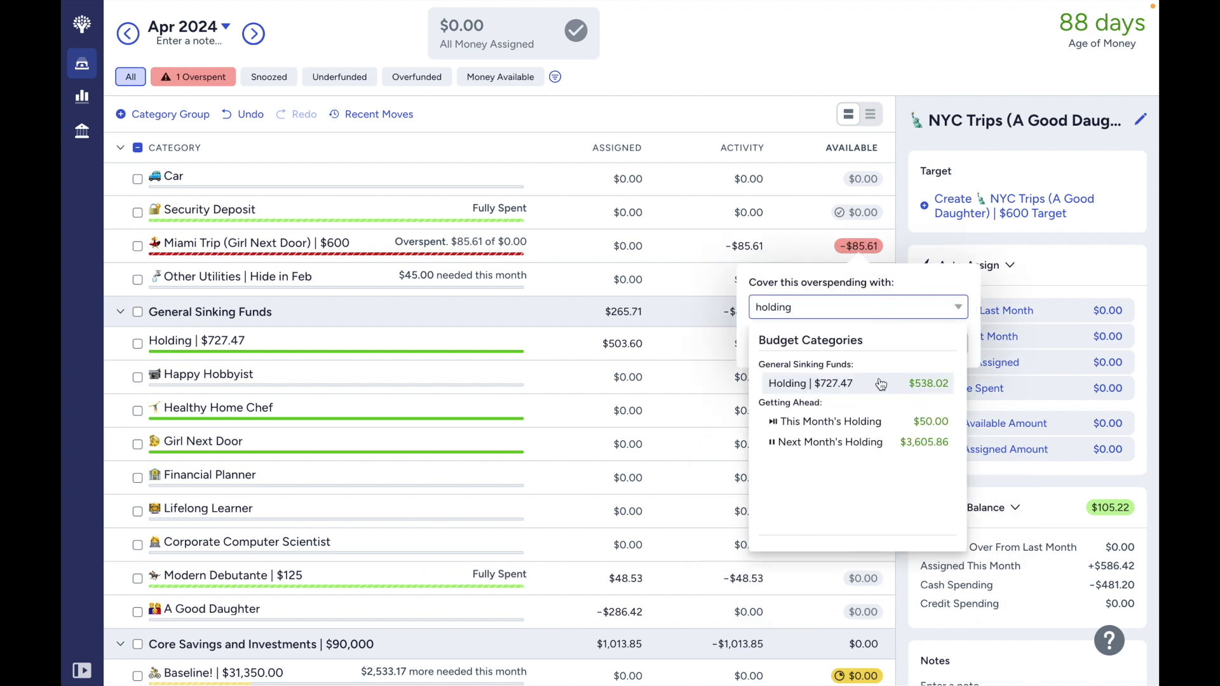
key("Return")
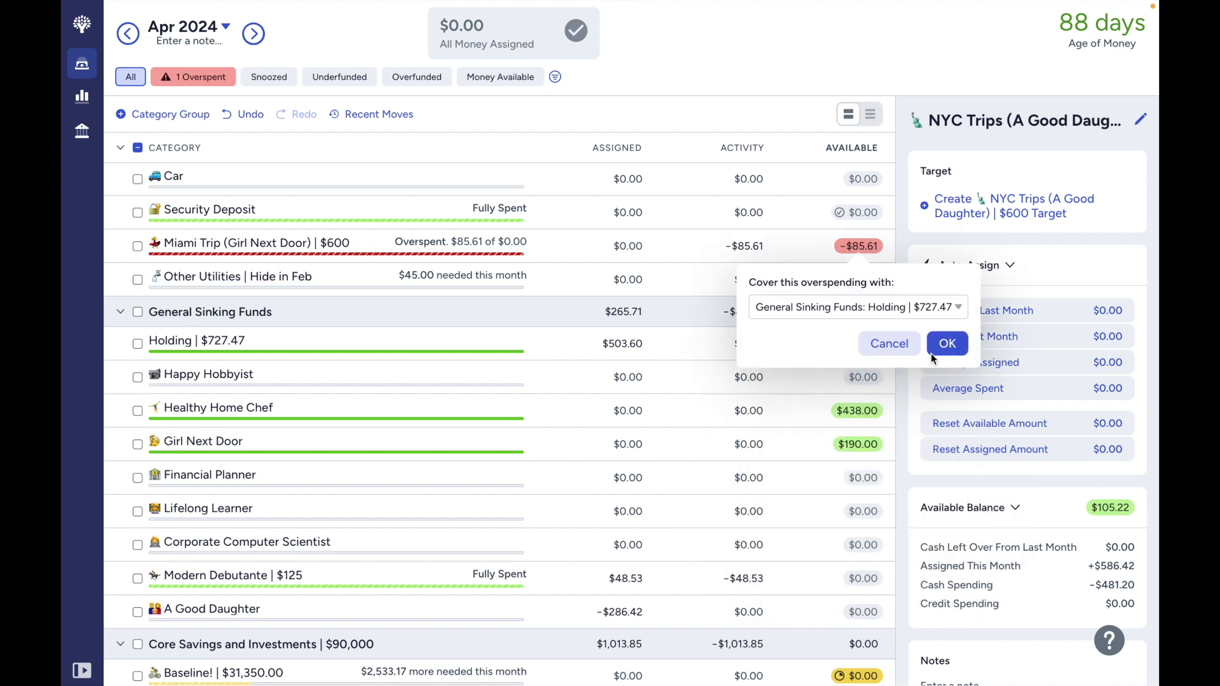
key("Return")
Move $300.00 from the General Sinking Funds Holding category to Charity Ball (A Good Daughter).
scroll(842, 371, "up", 2)
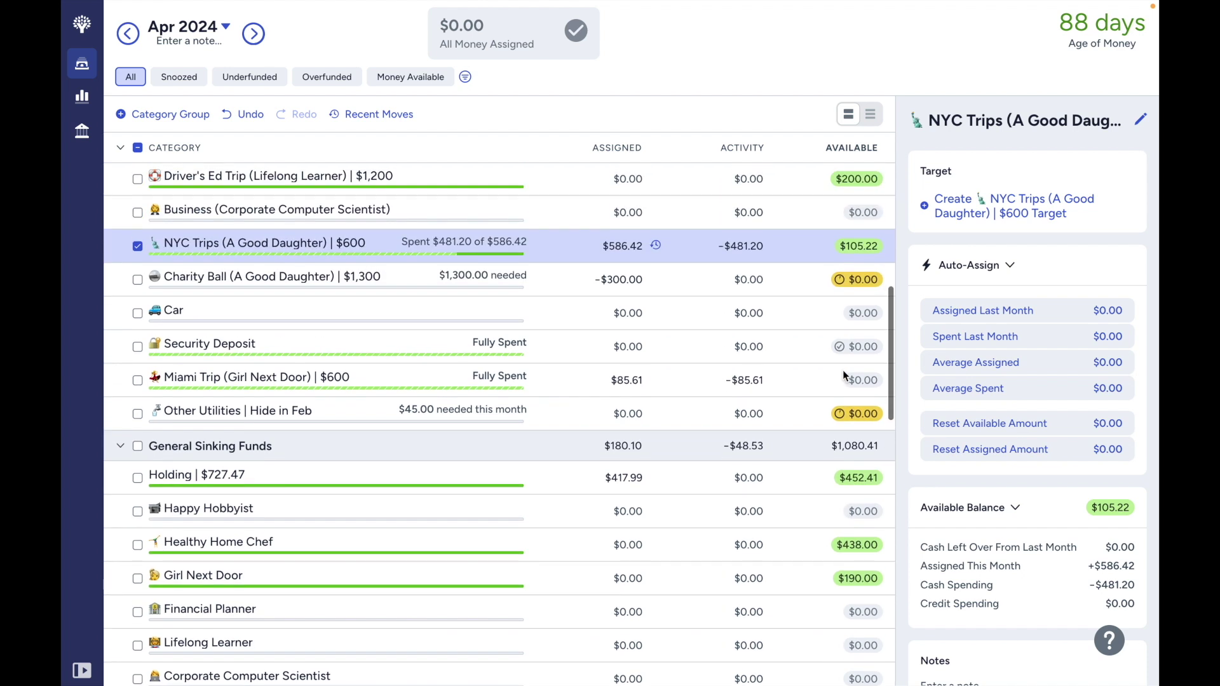
left_click(862, 477)
key("BackSpace")
type("300")
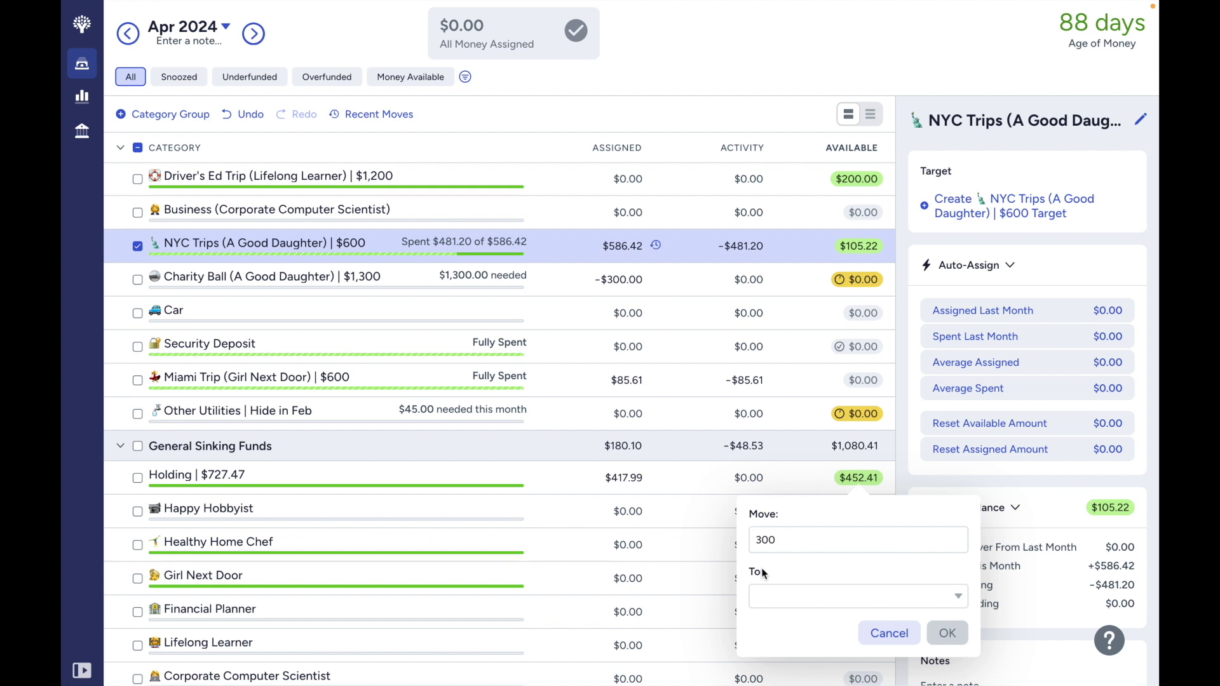
key("Tab")
type("chari")
key("Return")
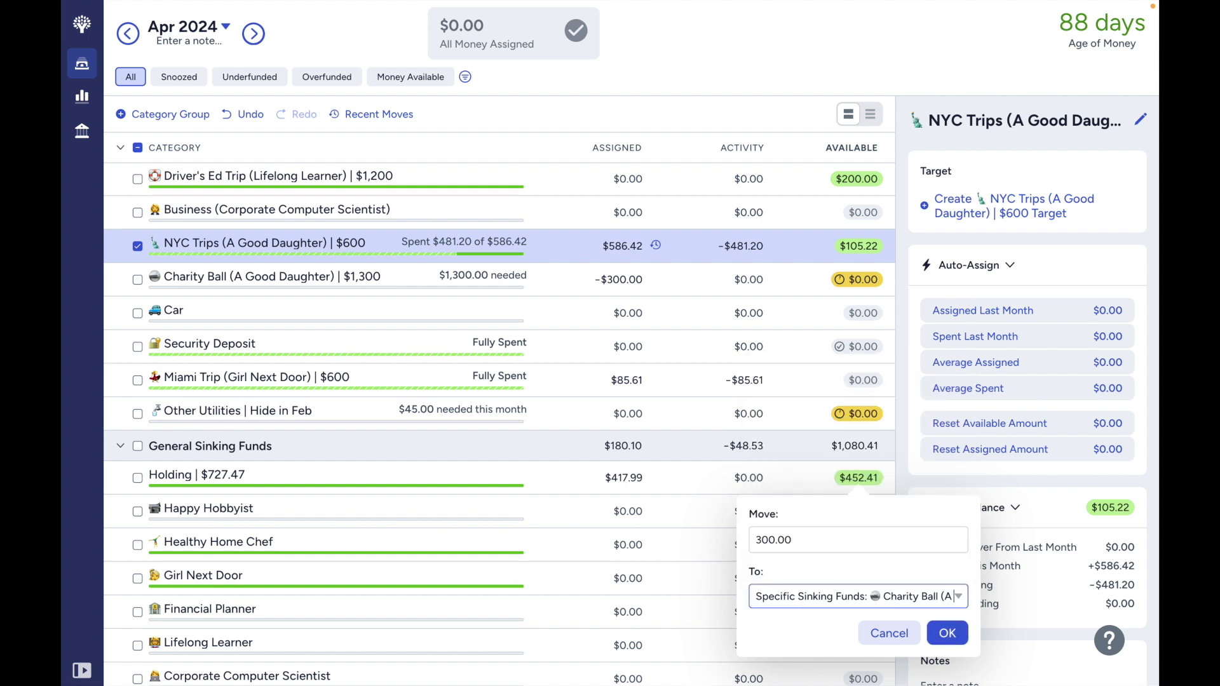
left_click(960, 634)
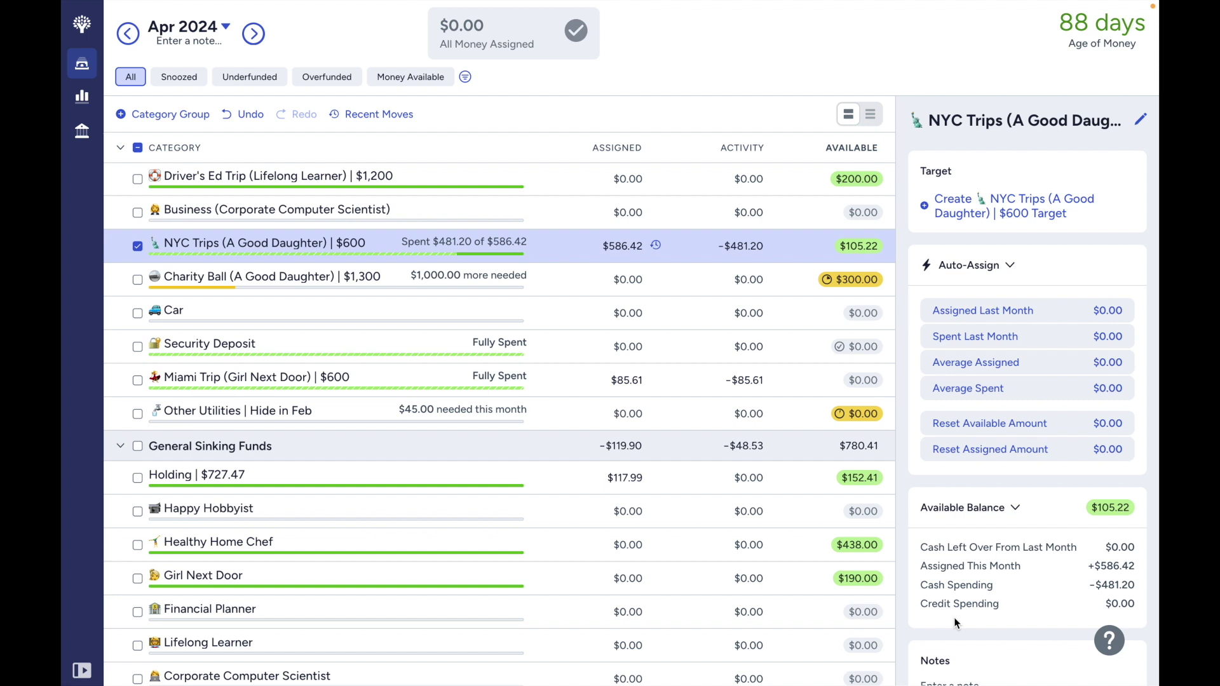
Select the Miami Trip (Girl Next Door) category under Specific Sinking Funds to show its details.
scroll(653, 493, "up", 1)
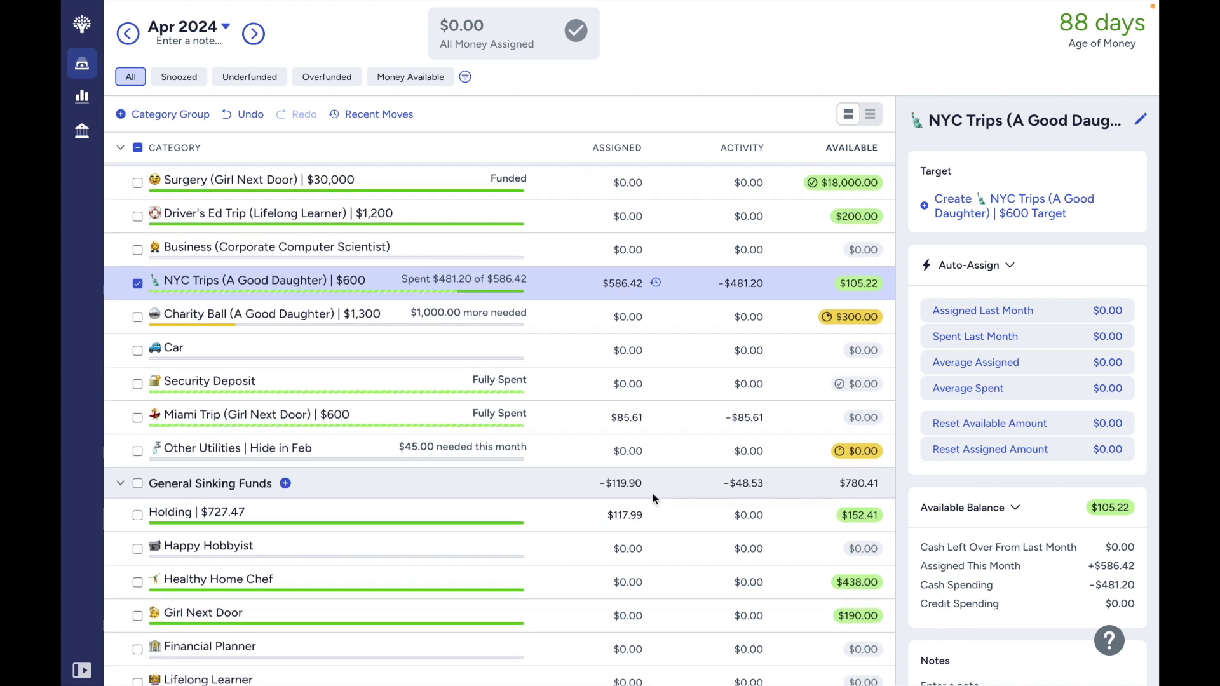
left_click(784, 431)
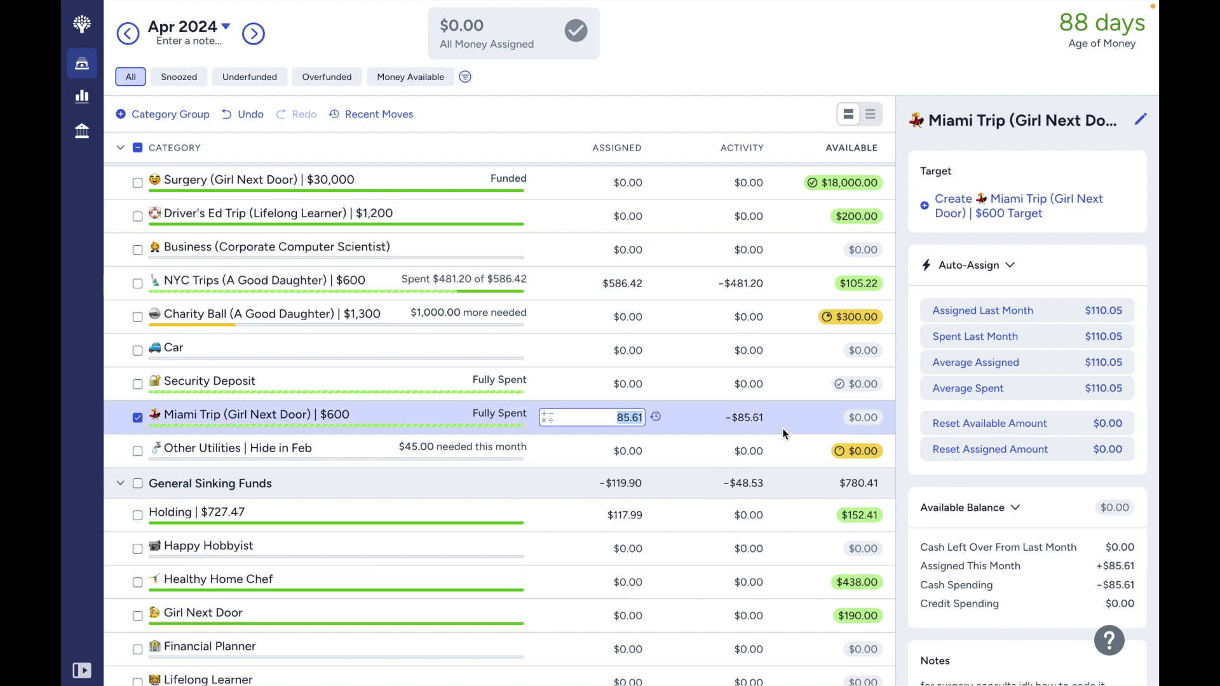
left_click(843, 515)
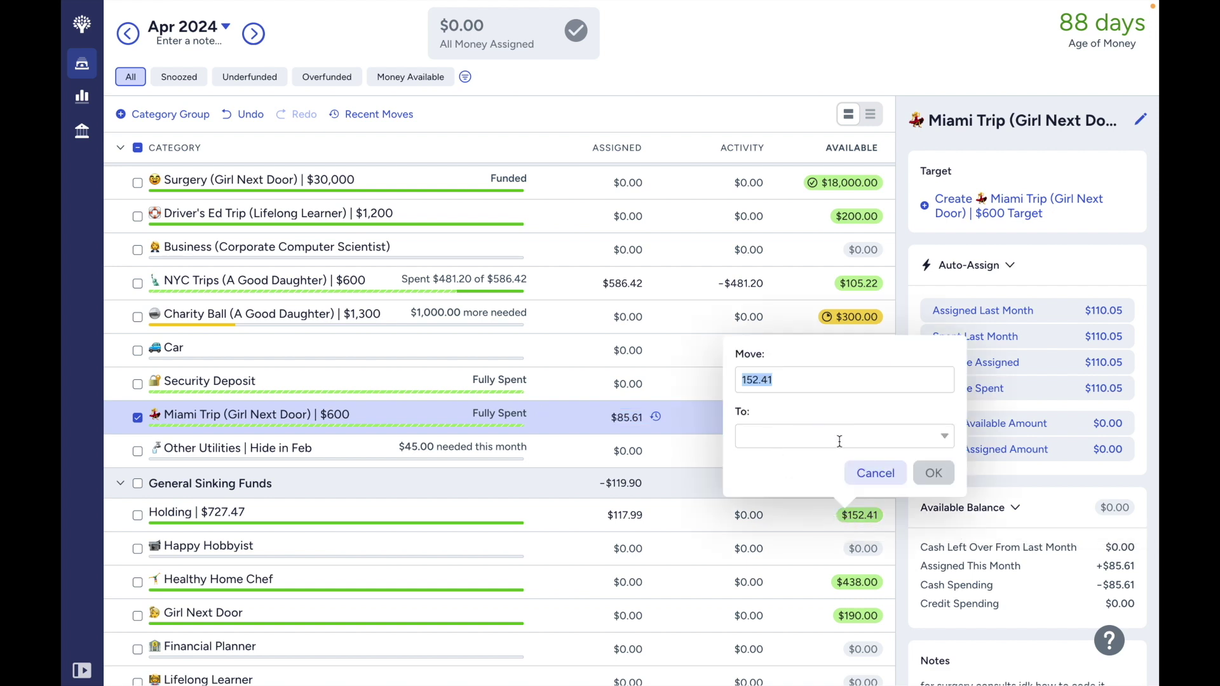
left_click(839, 441)
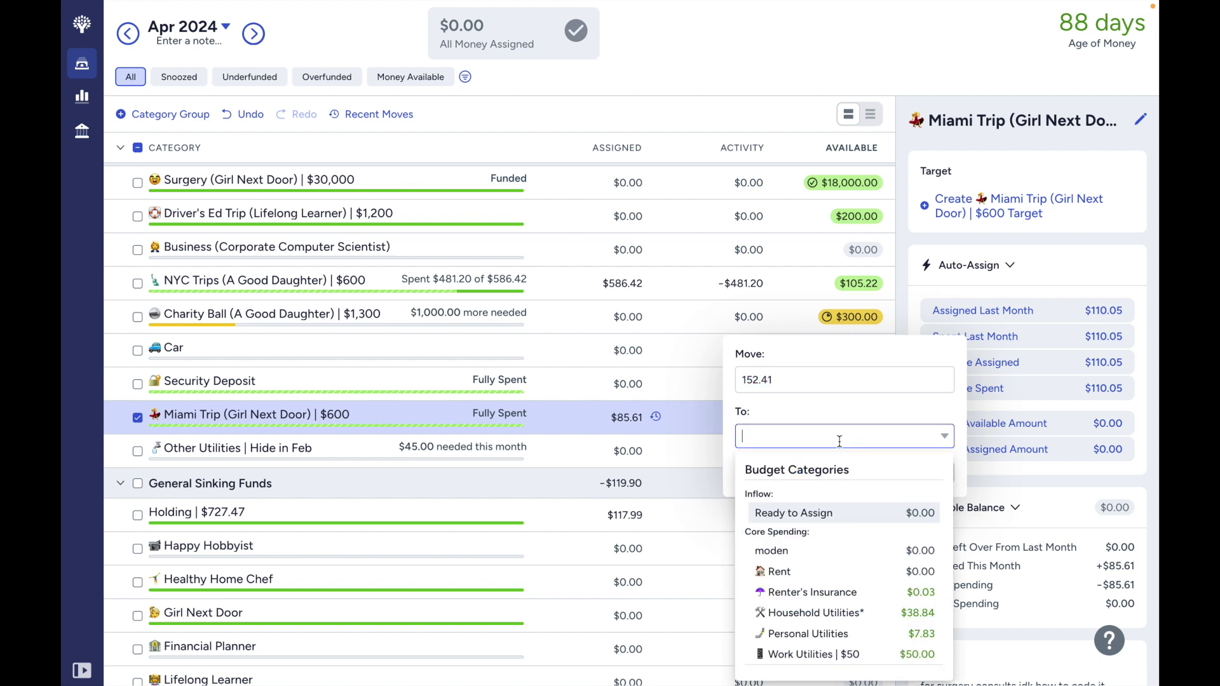
left_click(648, 426)
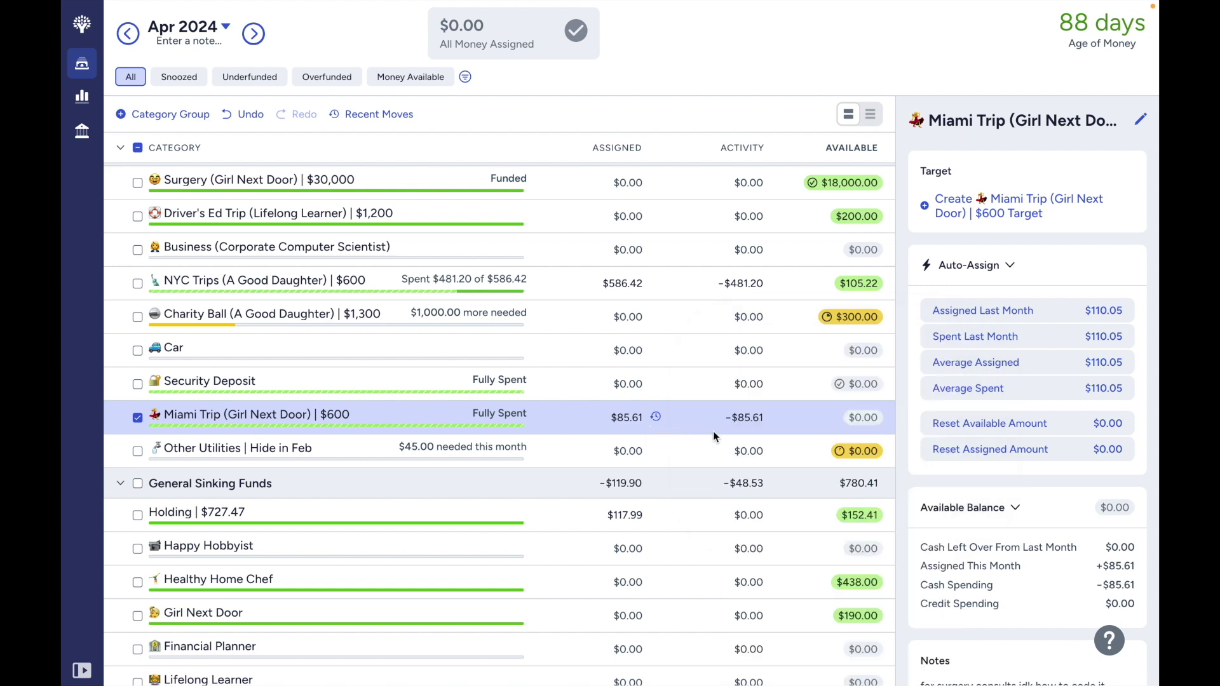
Move $152.41 from the General Sinking Funds Holding category to Miami Trip (Girl Next Door).
left_click(871, 518)
left_click(796, 439)
type("miami")
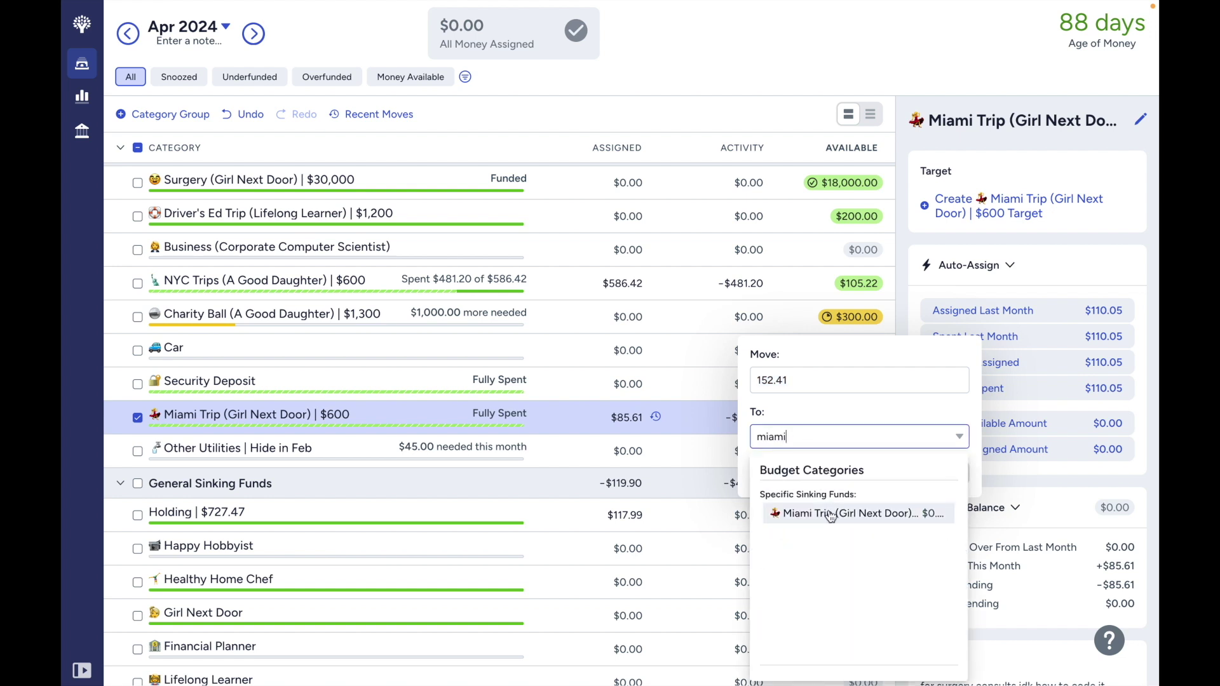
left_click(830, 515)
left_click(938, 471)
Add the line "4 x $50 = $200" below a blank line at the end of the Miami Trip category's notes.
scroll(937, 559, "down", 2)
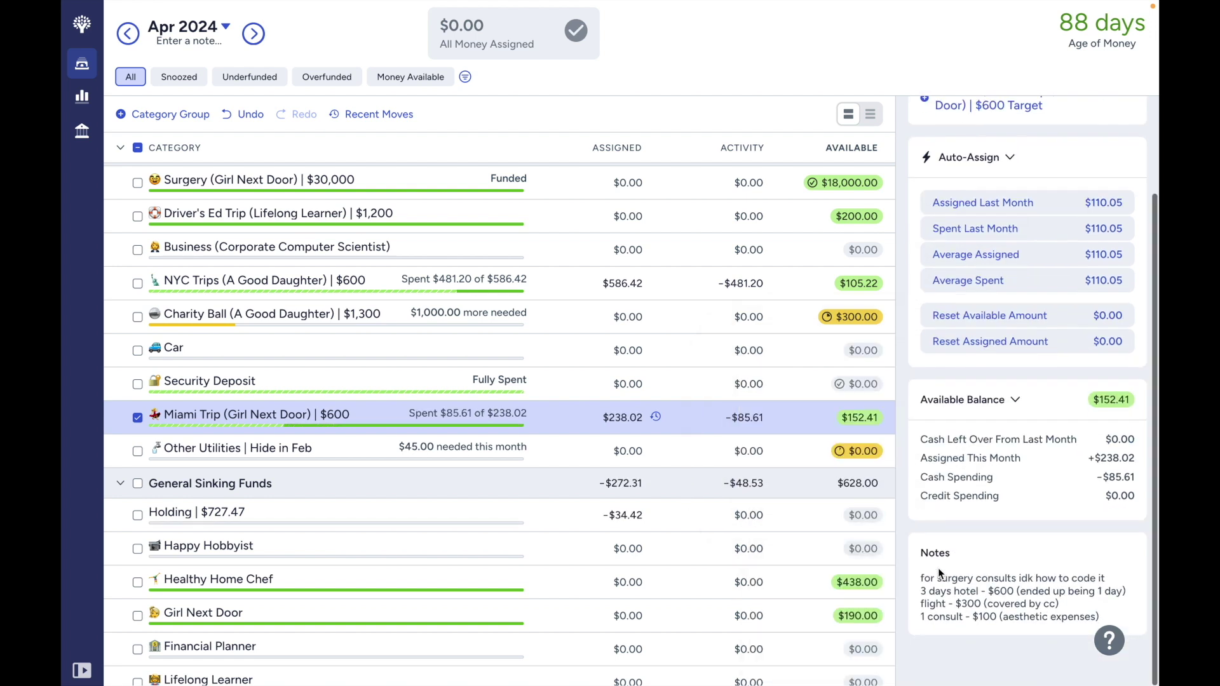
left_click(1102, 616)
key("Return")
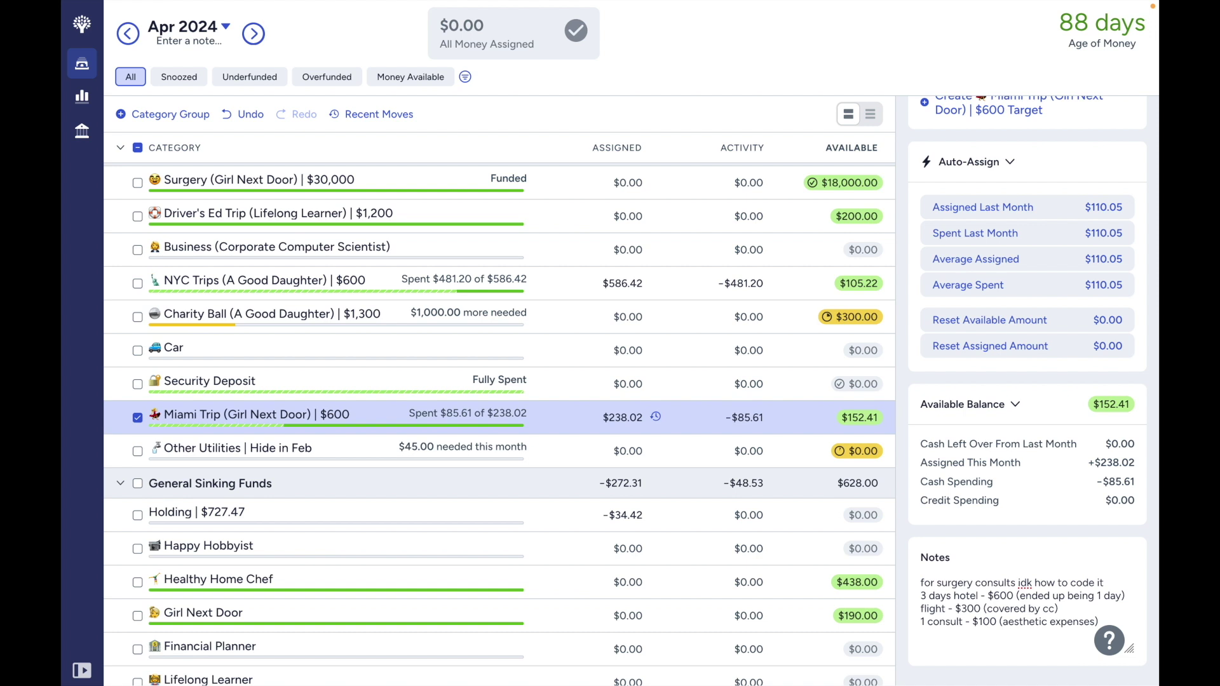
type("3")
key("BackSpace")
type("4 ")
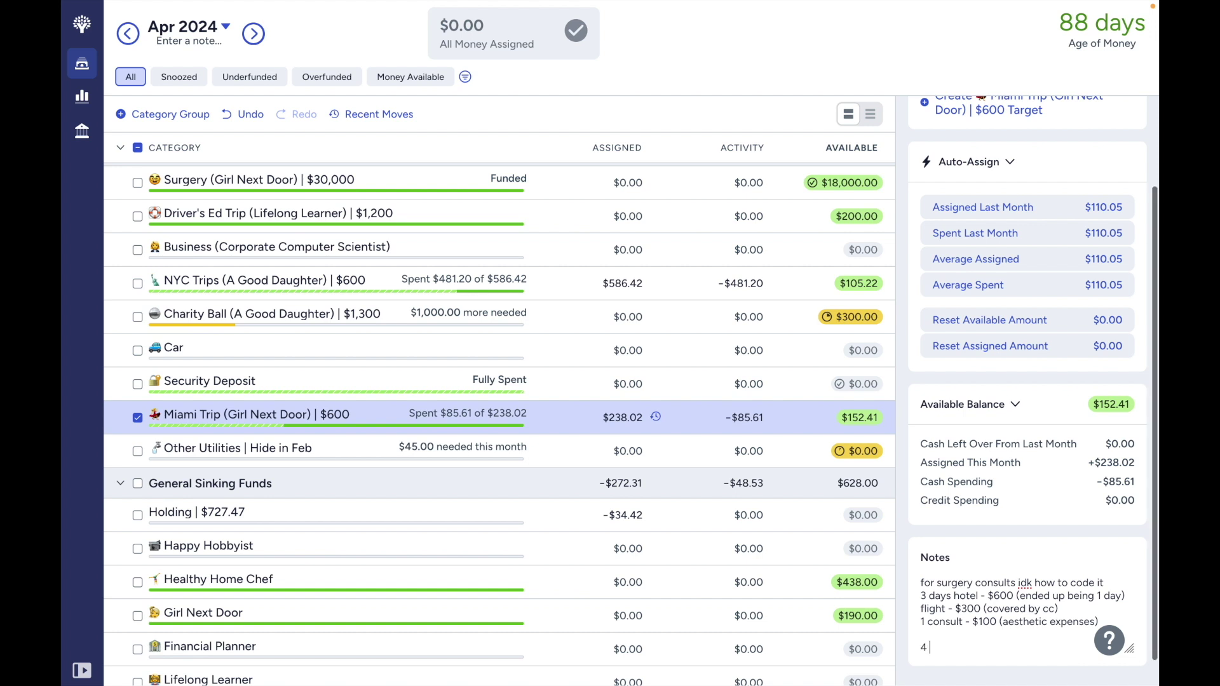
type("-")
key("BackSpace")
type("x $50 = 2")
key("BackSpace")
type("$200")
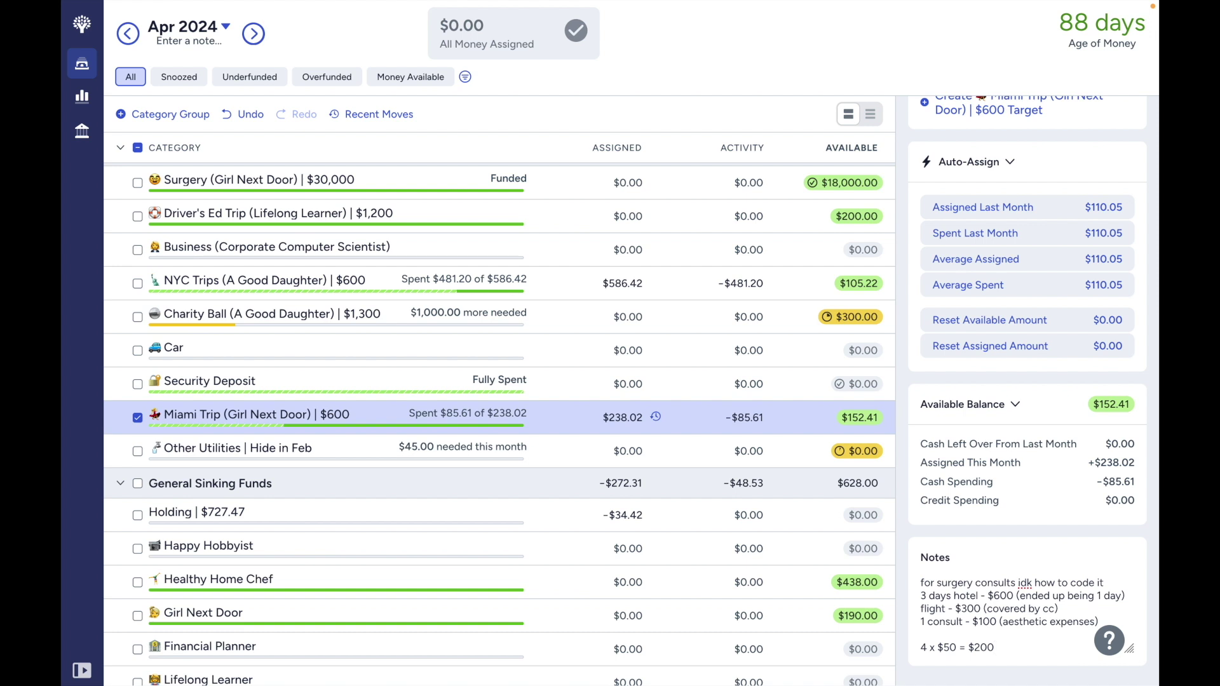
Add a further line "3 x $40 = $120" to the Miami Trip category's notes.
key("Return")
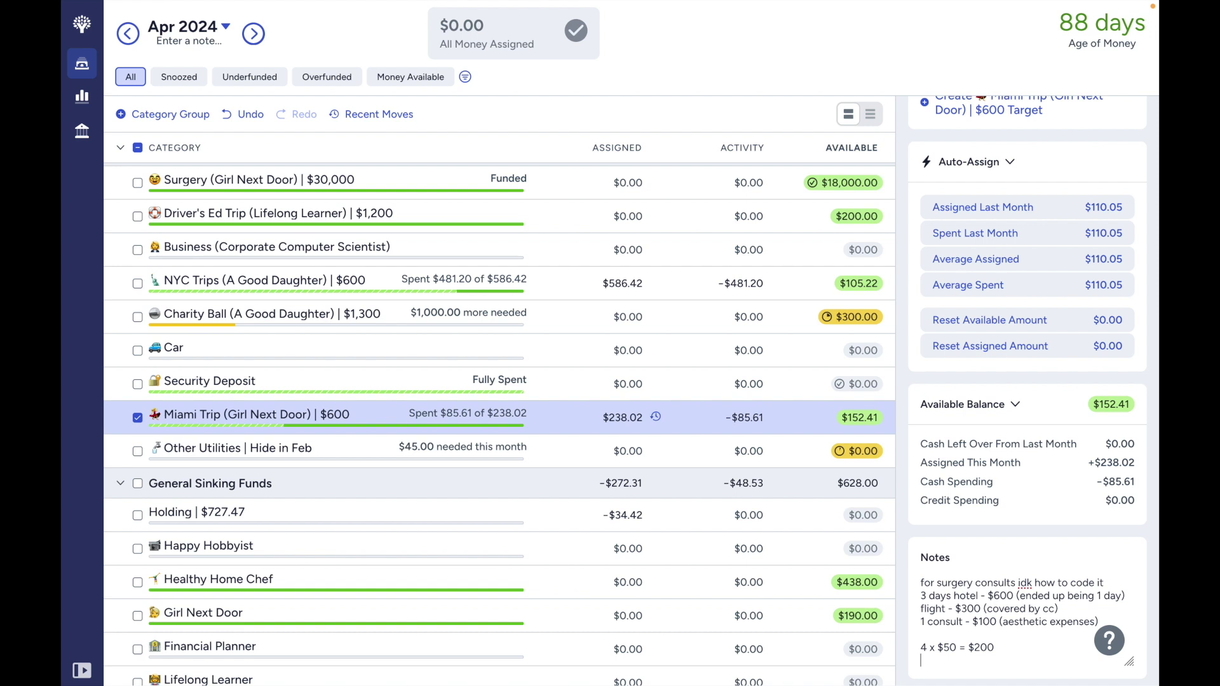
type("3 x $40")
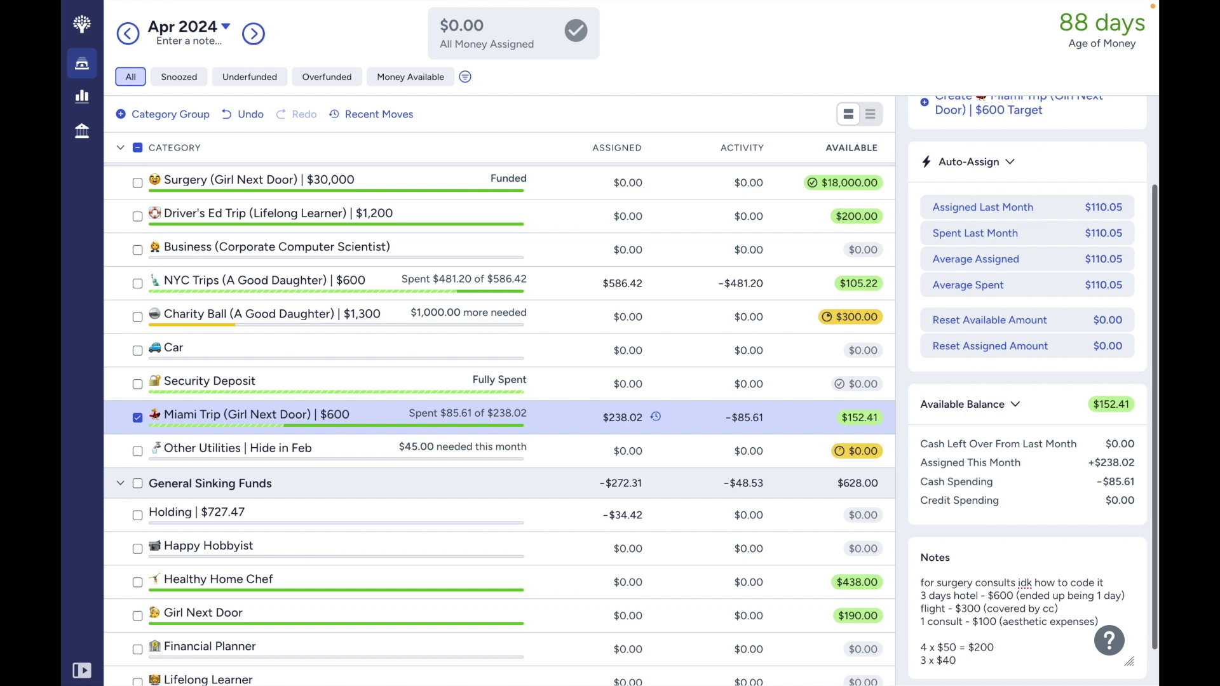
type(" = $120")
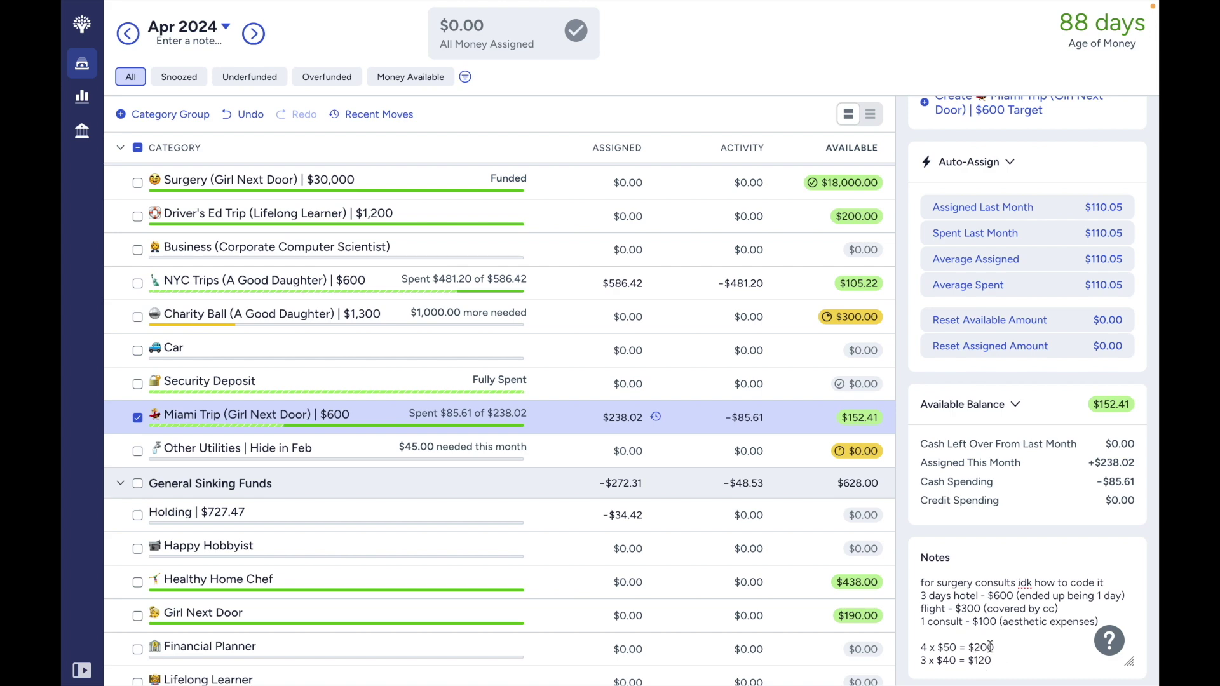
Collapse all category groups and expand only Specific Sinking Funds to review its categories.
scroll(971, 648, "down", 1)
scroll(788, 605, "down", 10)
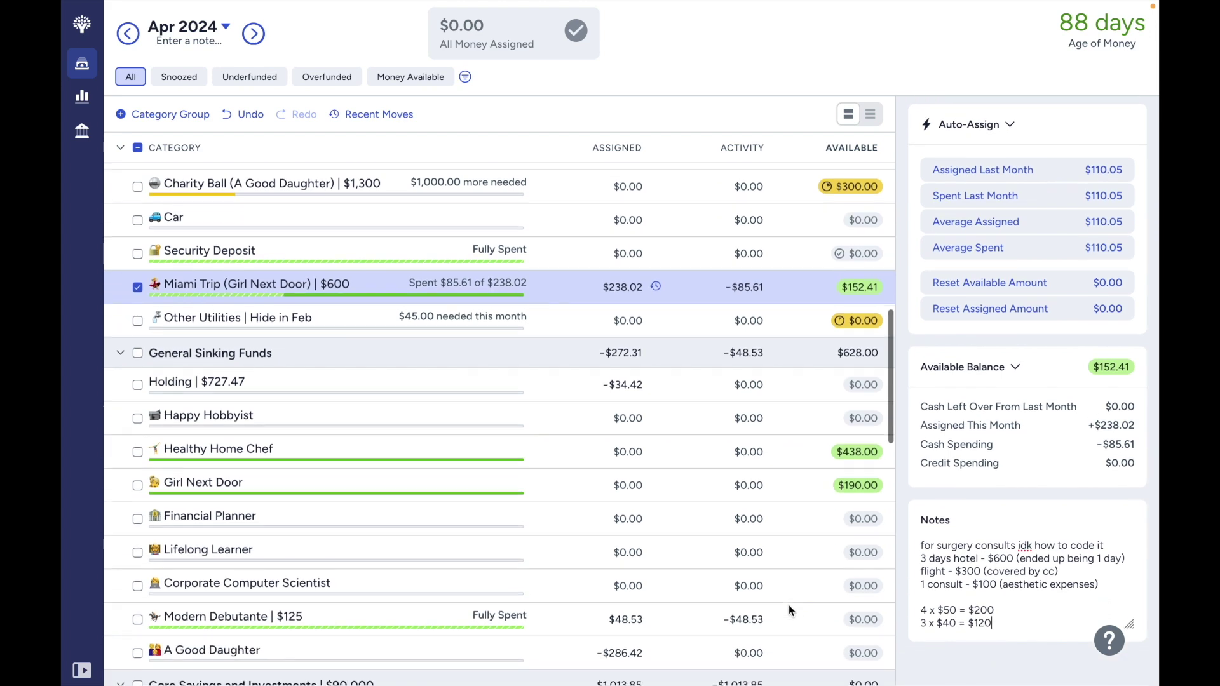
scroll(787, 605, "down", 3)
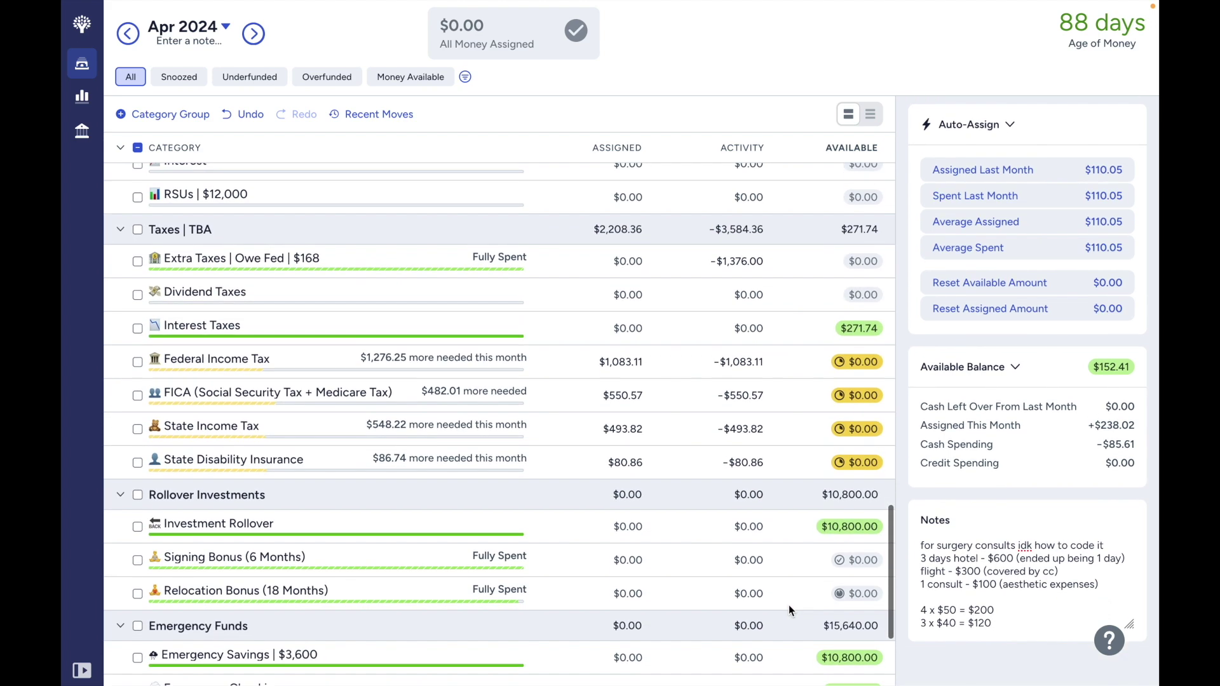
scroll(787, 604, "up", 15)
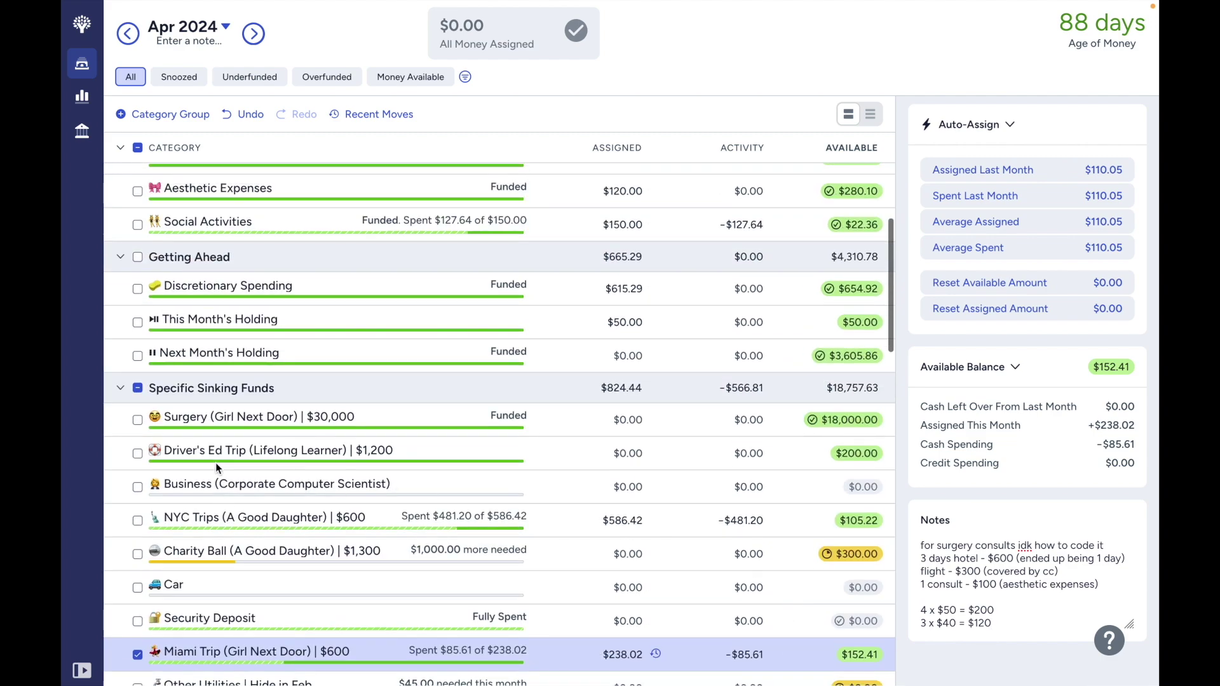
scroll(215, 463, "up", 5)
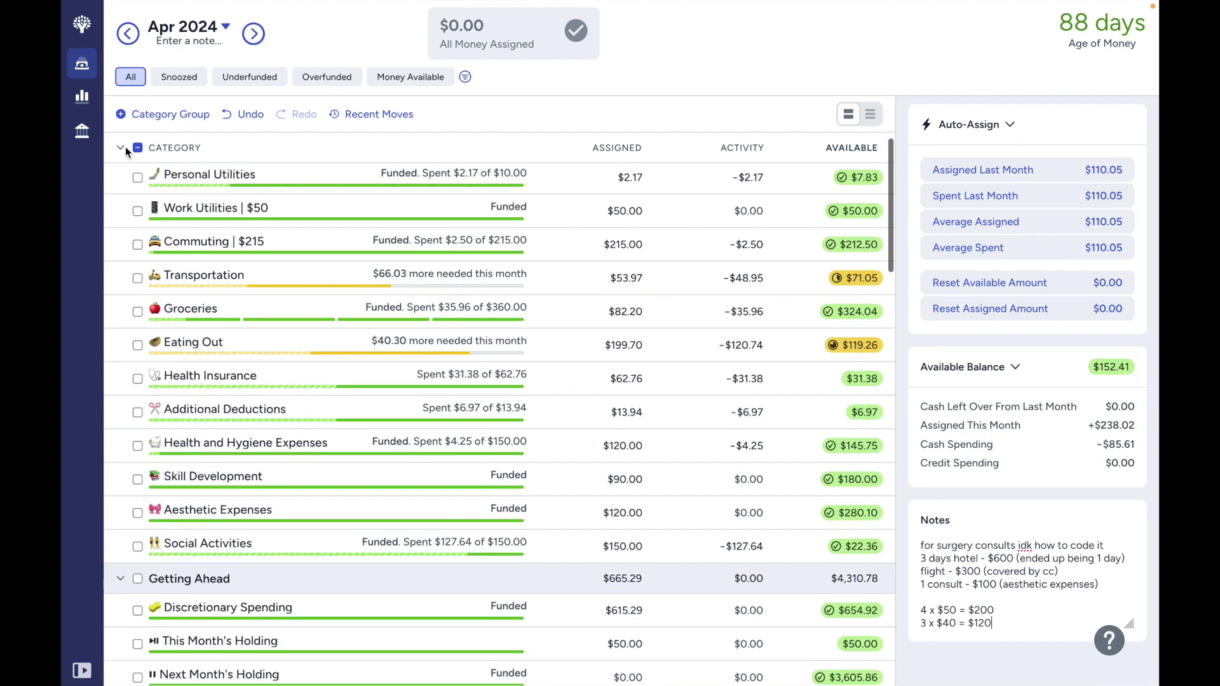
left_click(123, 147)
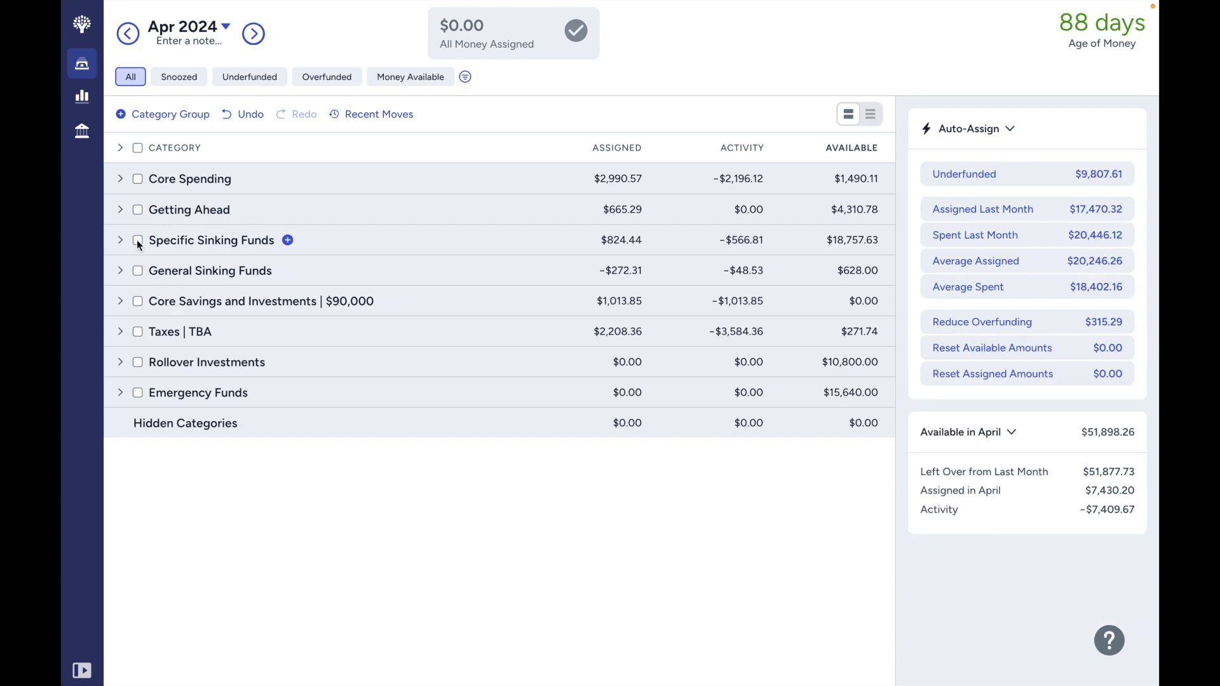
left_click(120, 242)
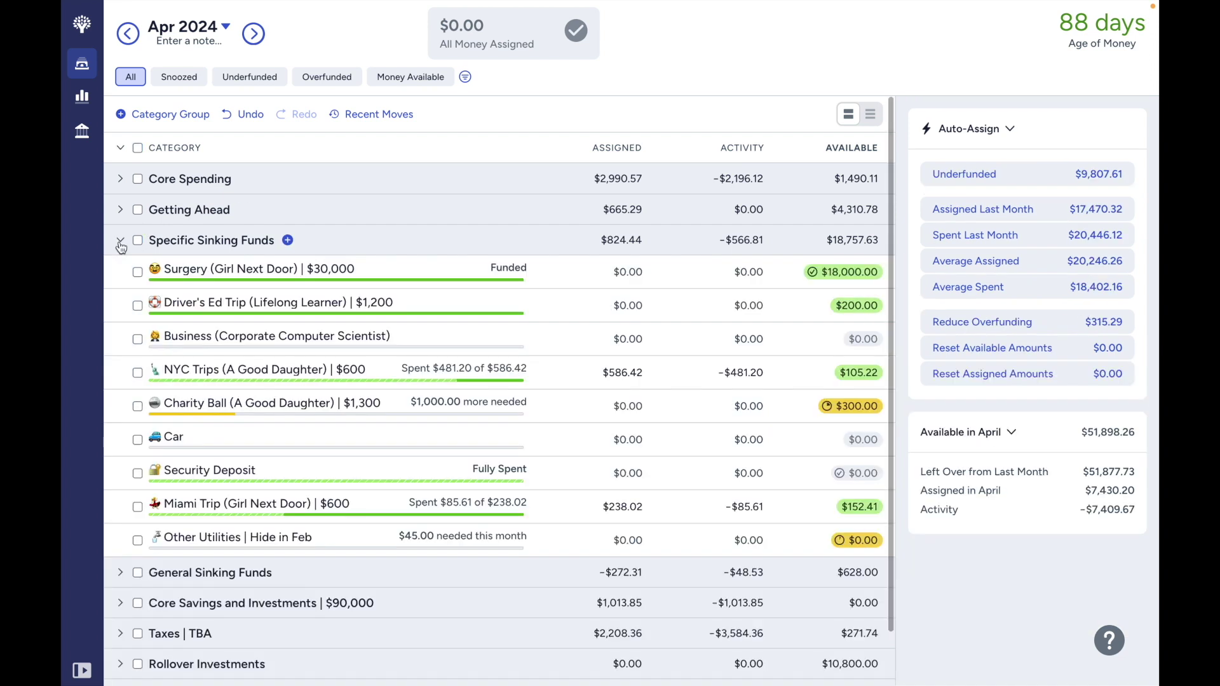
Look over the General Sinking Funds group and collapse it, and expand Core Spending to review its categories.
scroll(124, 577, "down", 3)
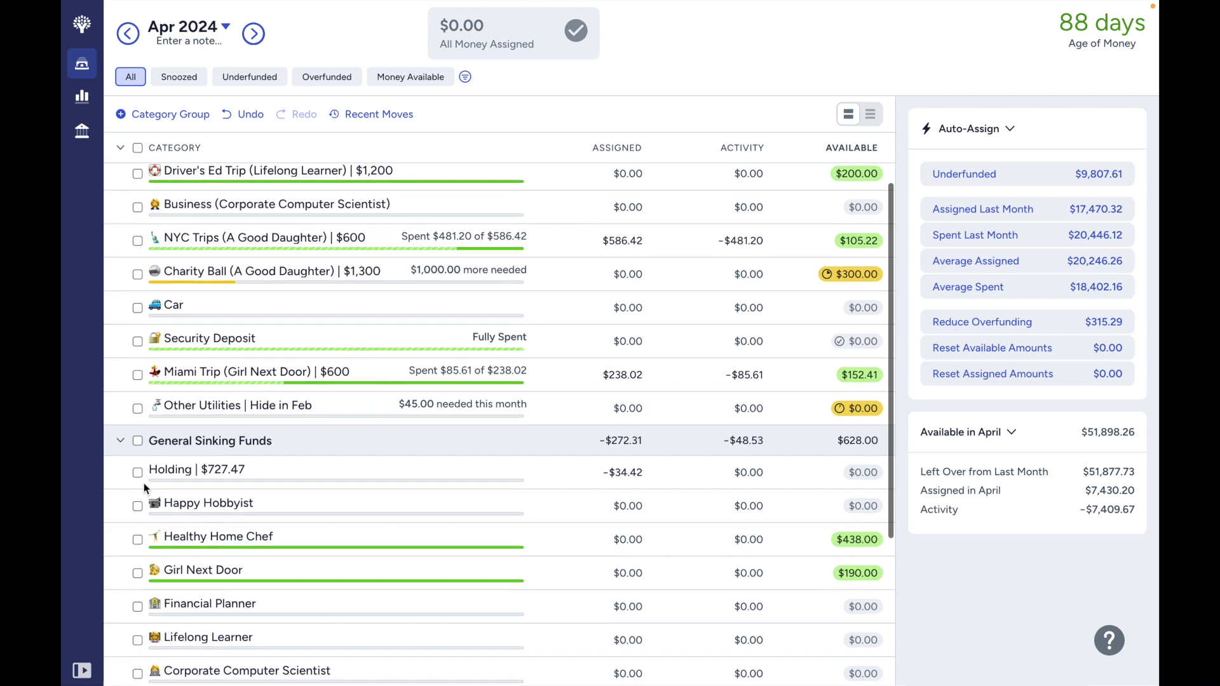
left_click(120, 441)
scroll(127, 439, "up", 2)
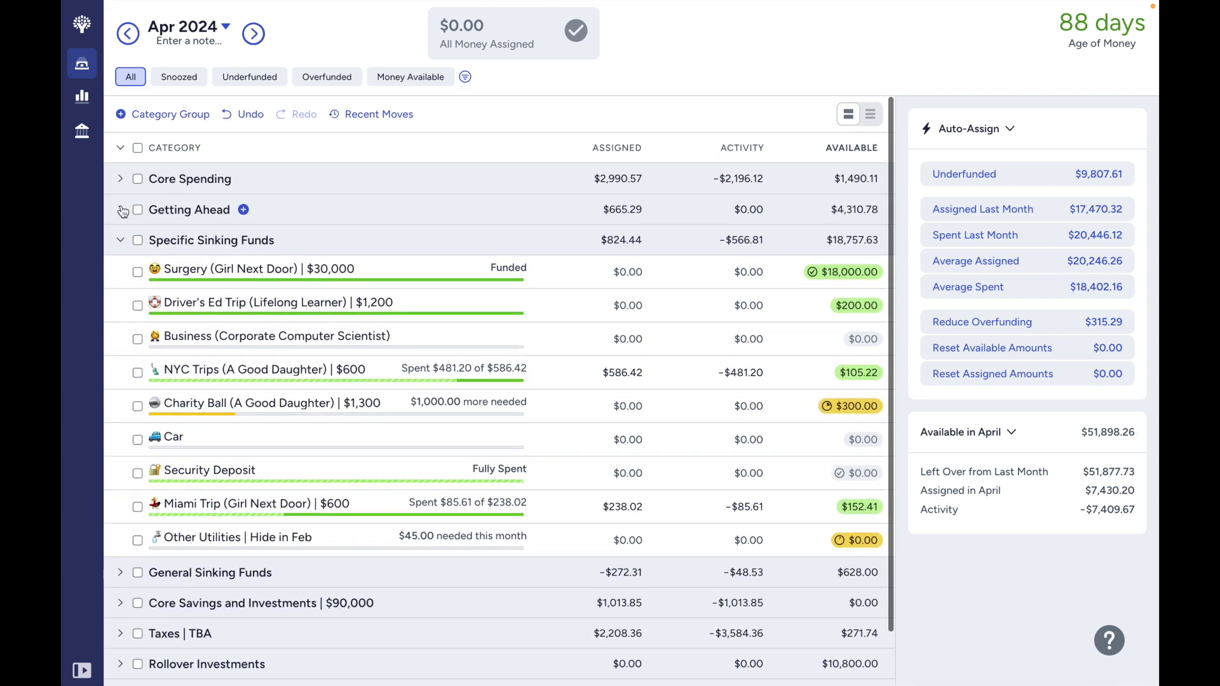
left_click(122, 178)
scroll(258, 275, "down", 3)
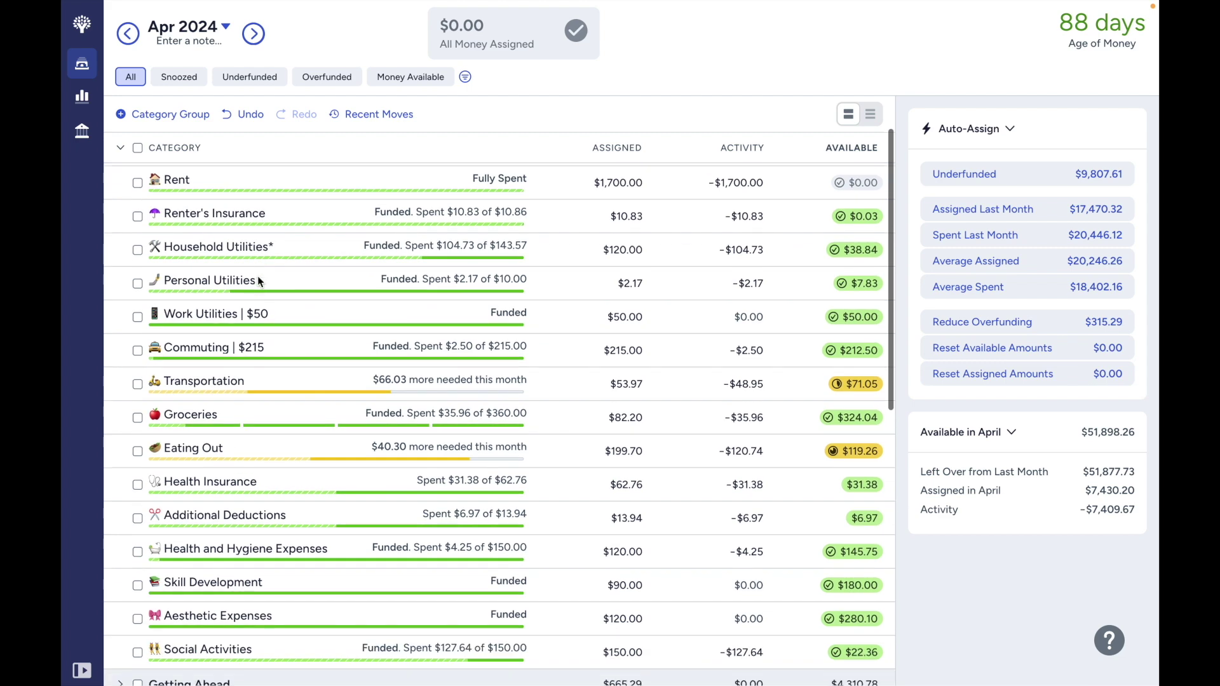
Select the Groceries and Eating Out categories together to check their combined funds, and look over the remaining Core Spending categories.
scroll(413, 396, "down", 1)
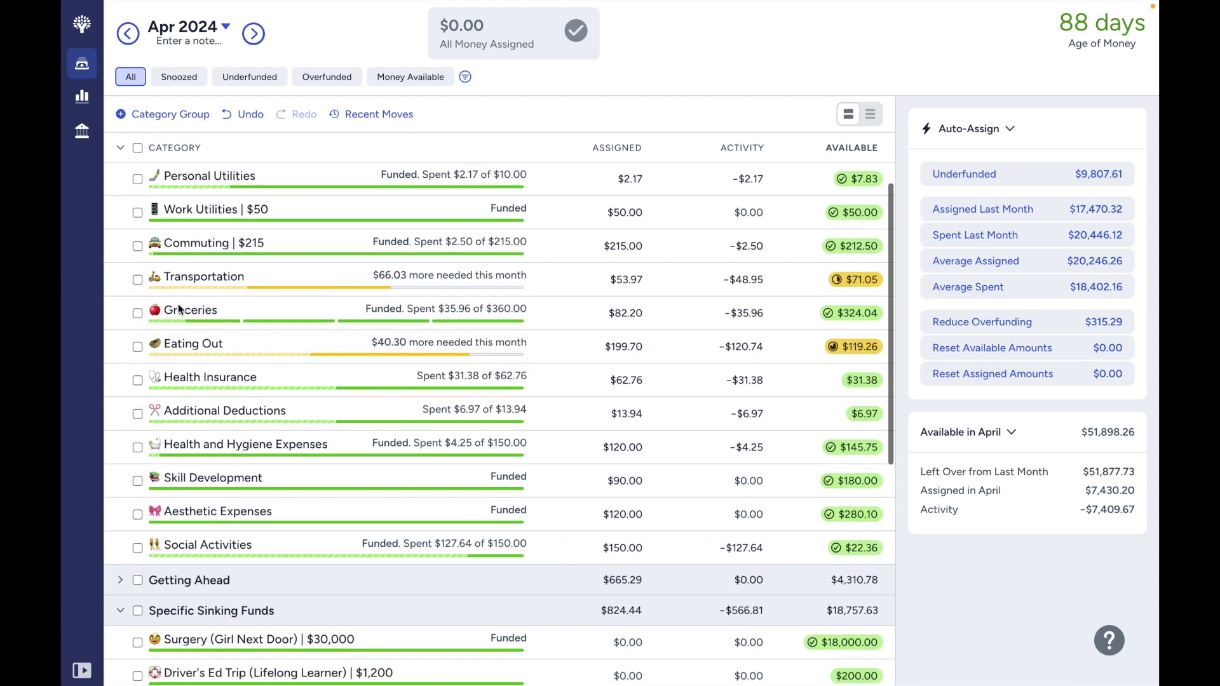
left_click(137, 314)
left_click(138, 346)
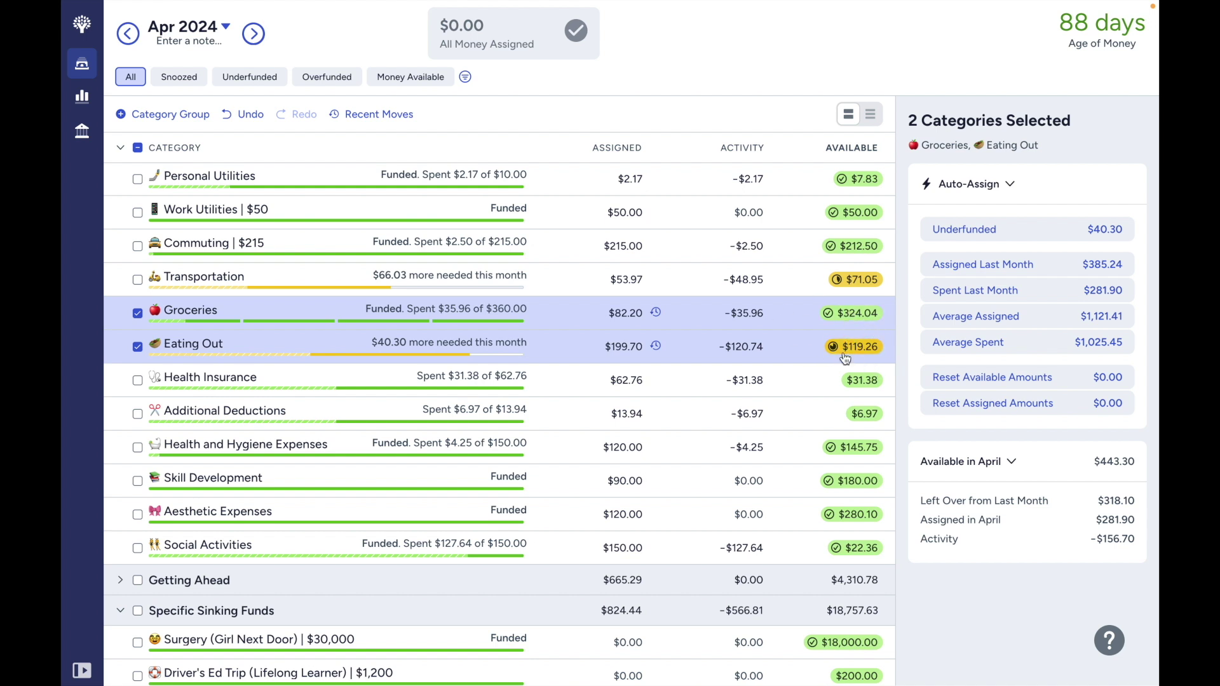
mouse_move(844, 359)
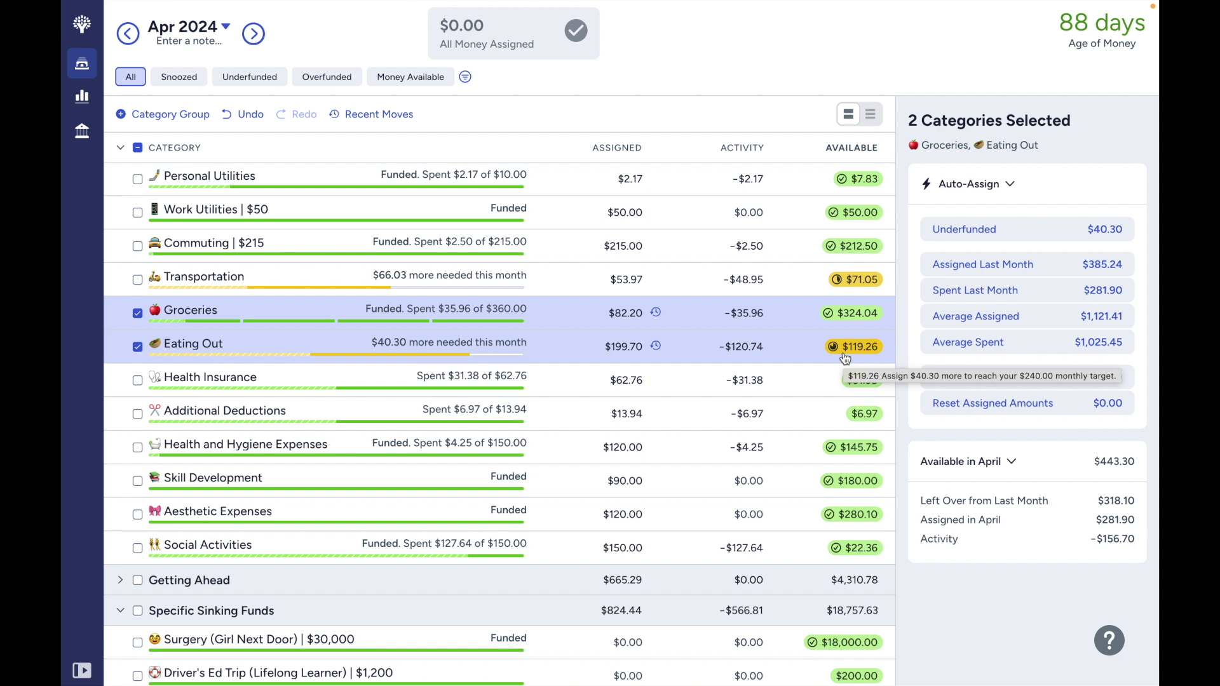
scroll(750, 411, "down", 1)
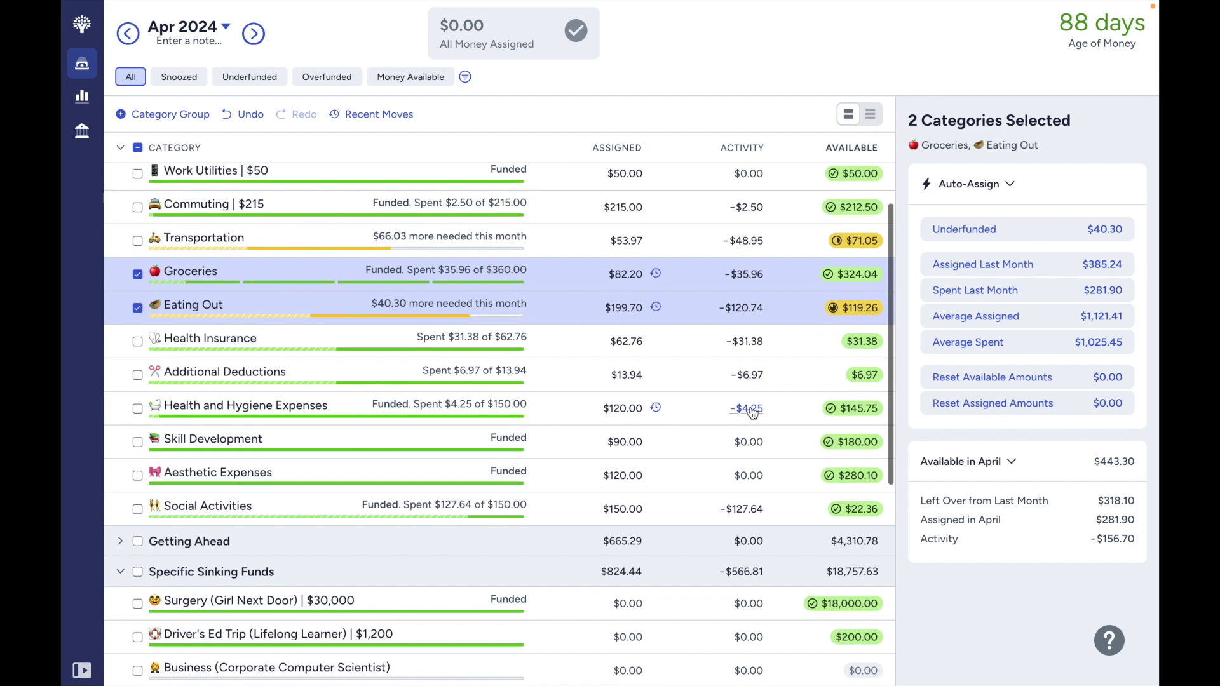
scroll(751, 412, "down", 2)
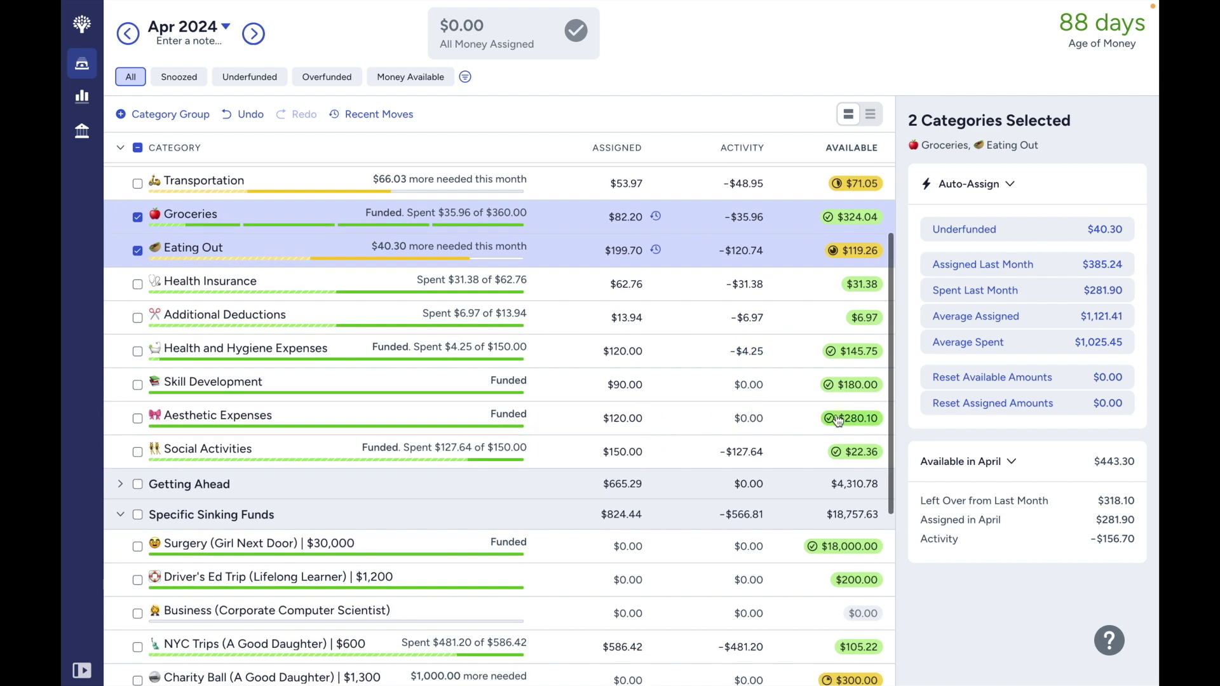
Select the Aesthetic Expenses category and read its balance details and notes.
left_click(772, 417)
scroll(1053, 535, "down", 4)
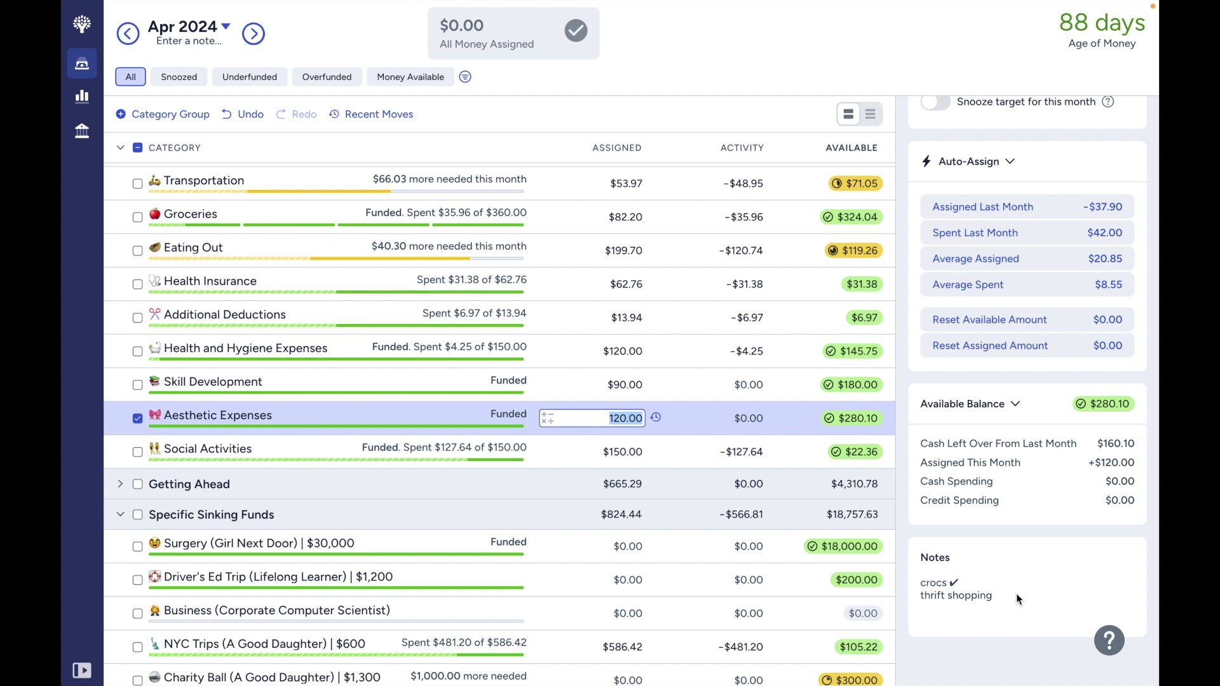
scroll(705, 562, "down", 1)
scroll(705, 562, "down", 1)
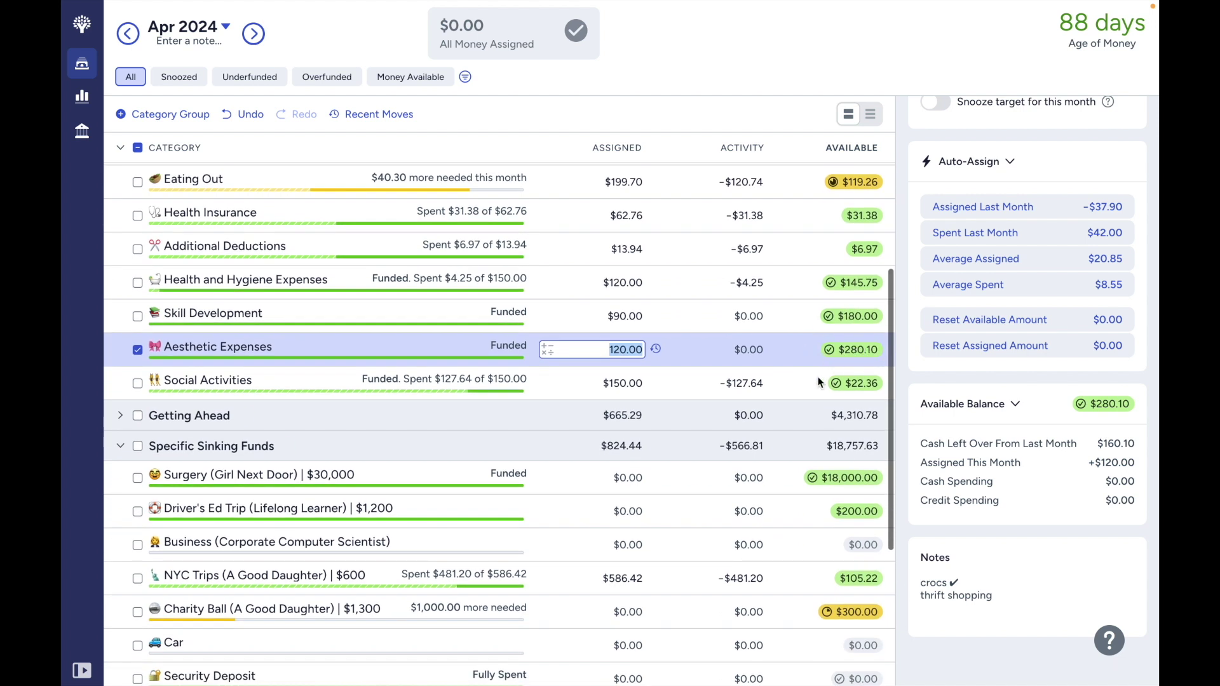
scroll(284, 608, "down", 3)
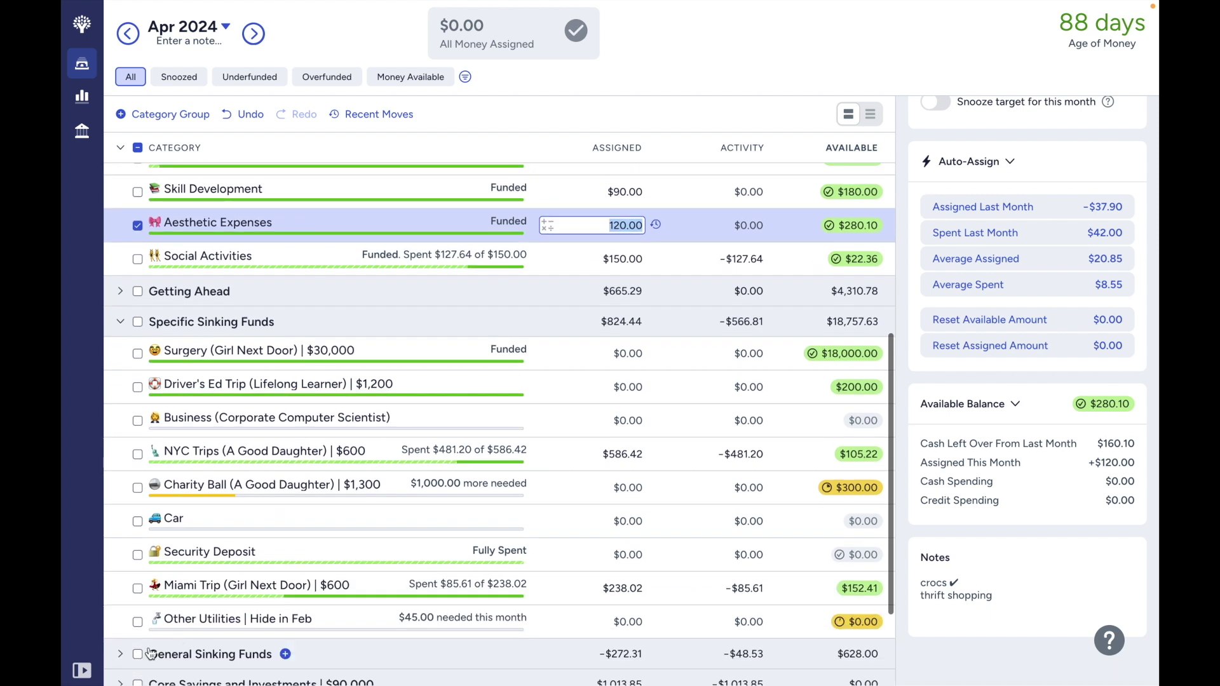
Expand General Sinking Funds to look at its categories, and collapse the group again.
left_click(117, 656)
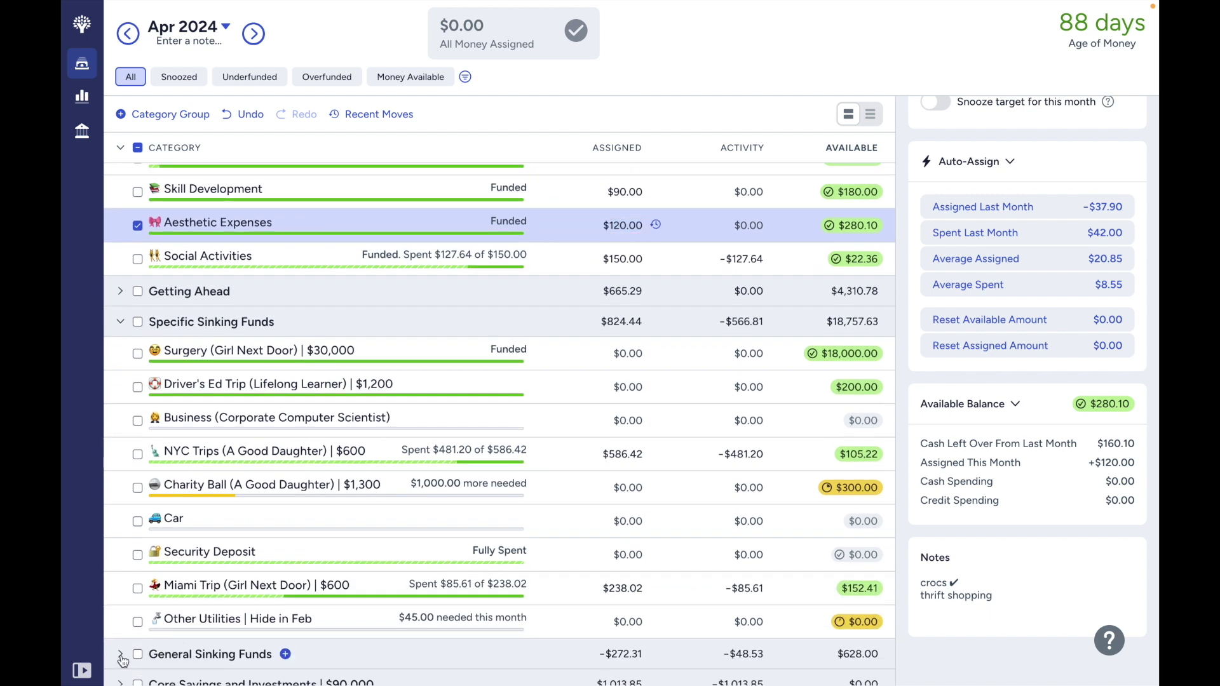
left_click(120, 657)
scroll(120, 658, "down", 1)
scroll(123, 661, "down", 2)
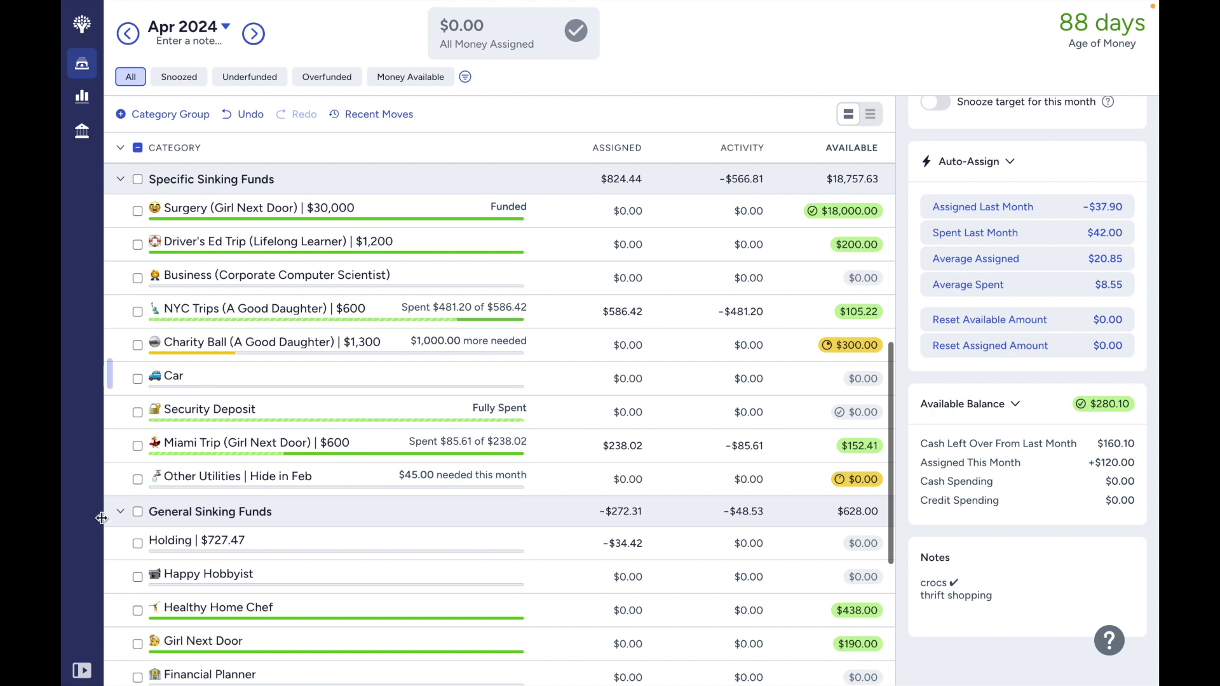
left_click(124, 517)
scroll(211, 341, "up", 4)
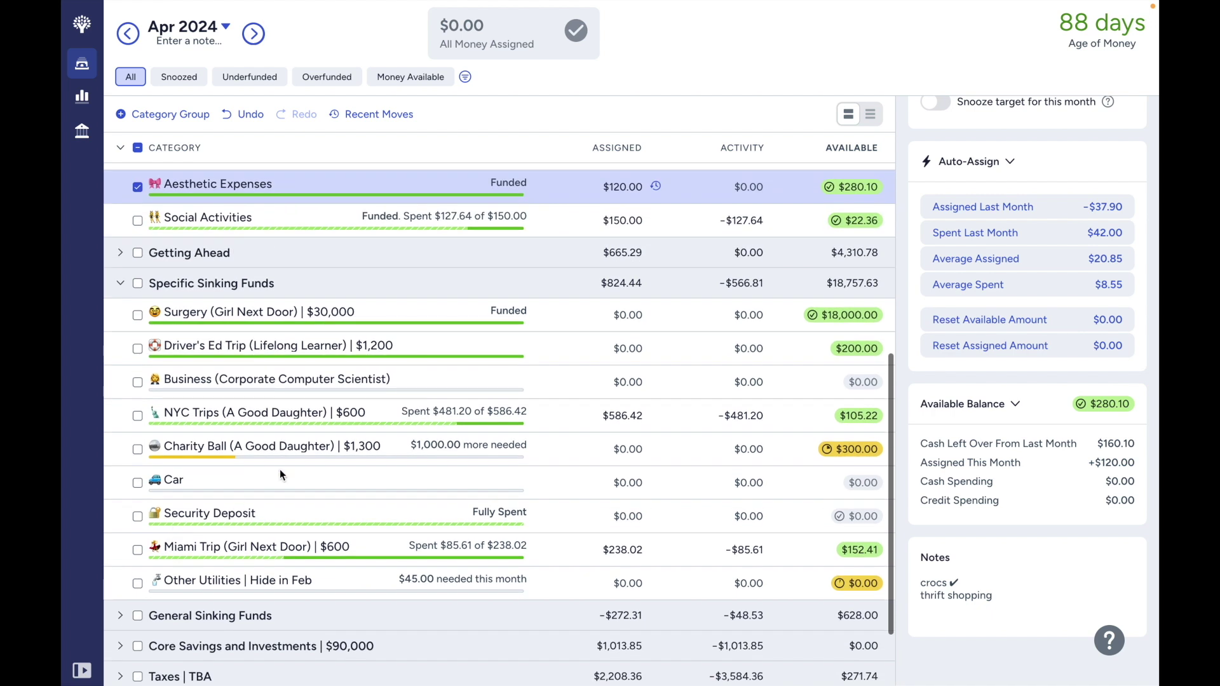
Deselect Aesthetic Expenses and review the Core Spending categories from Rent to Social Activities.
left_click(137, 261)
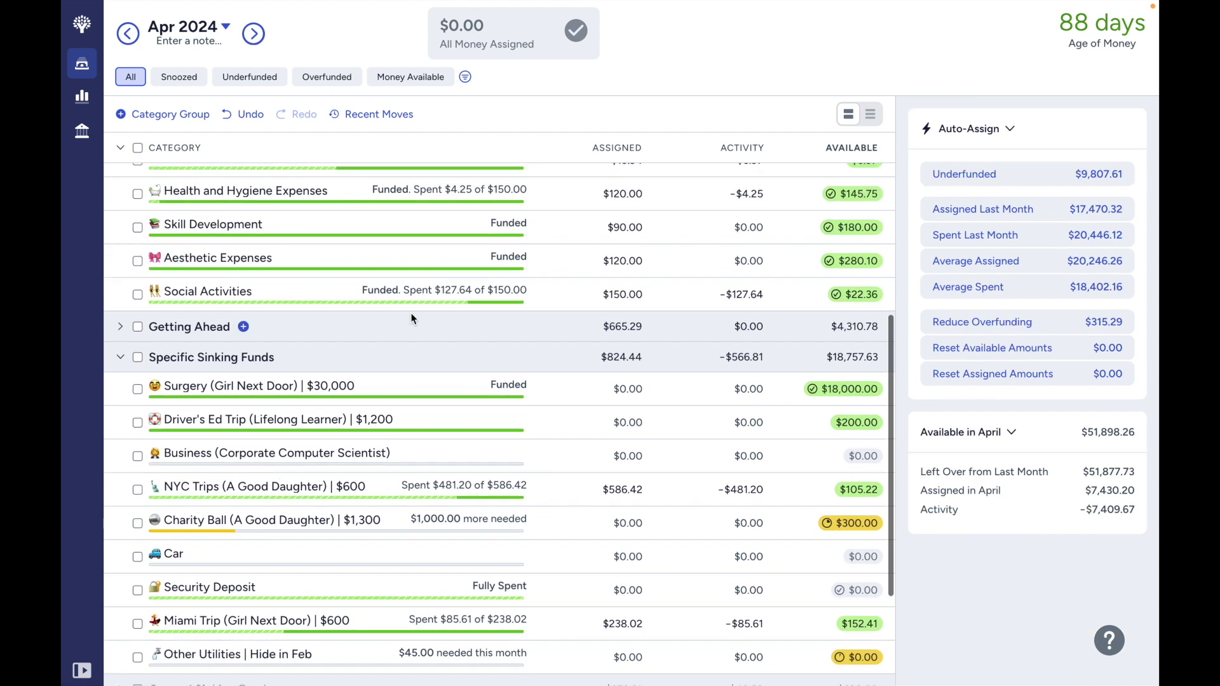
scroll(410, 313, "up", 1)
scroll(411, 312, "up", 2)
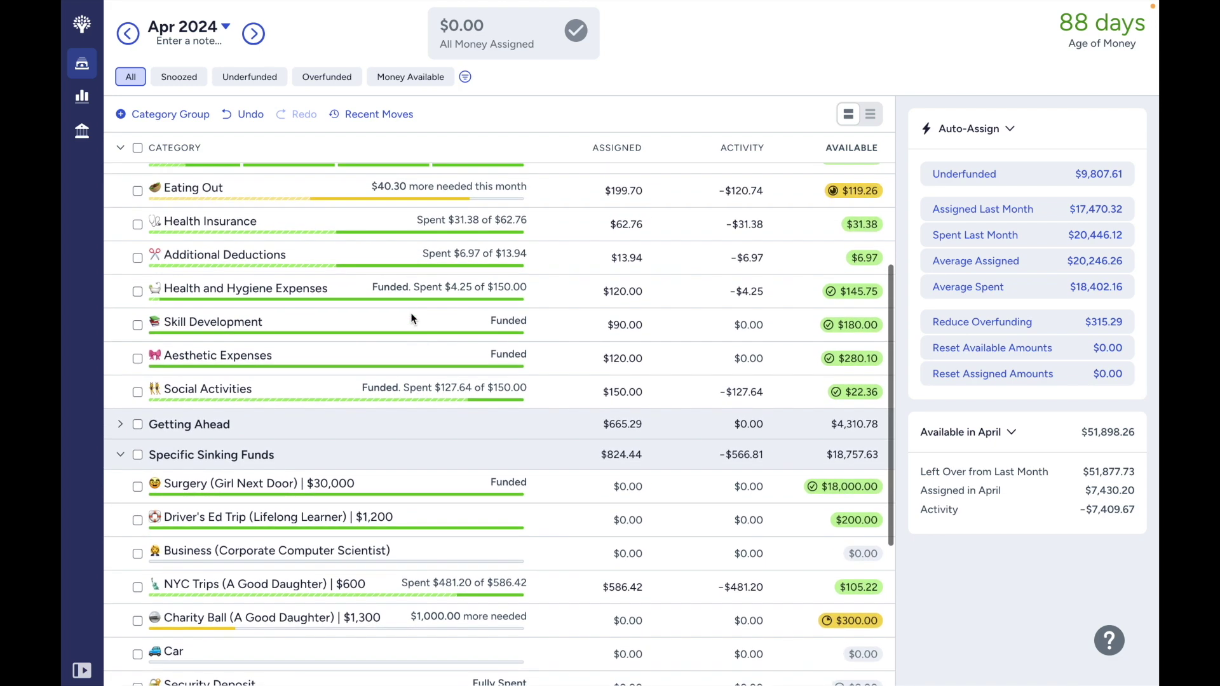
scroll(410, 312, "up", 5)
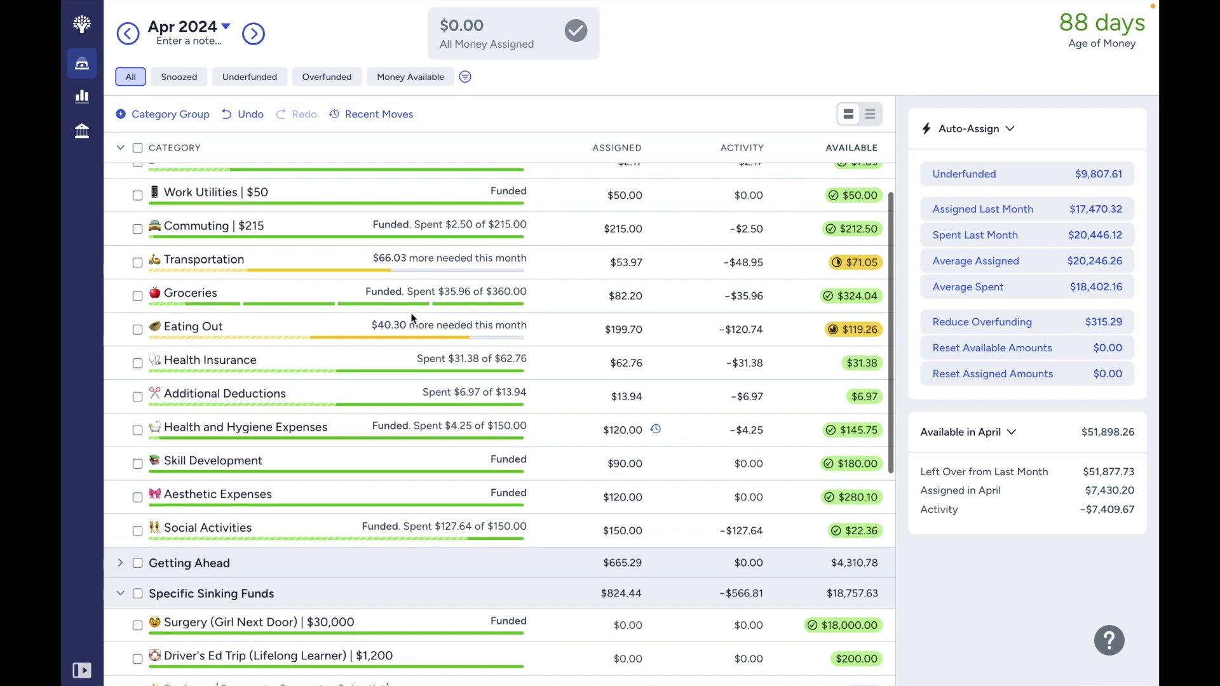
scroll(416, 328, "up", 2)
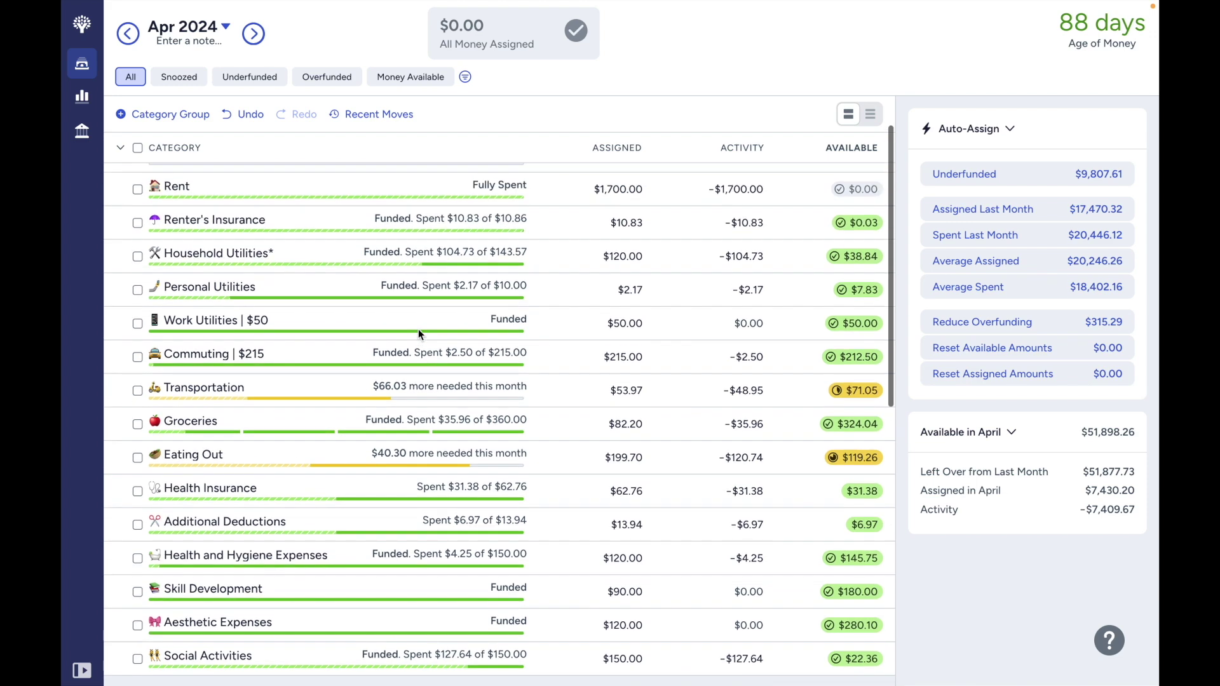
scroll(418, 329, "down", 4)
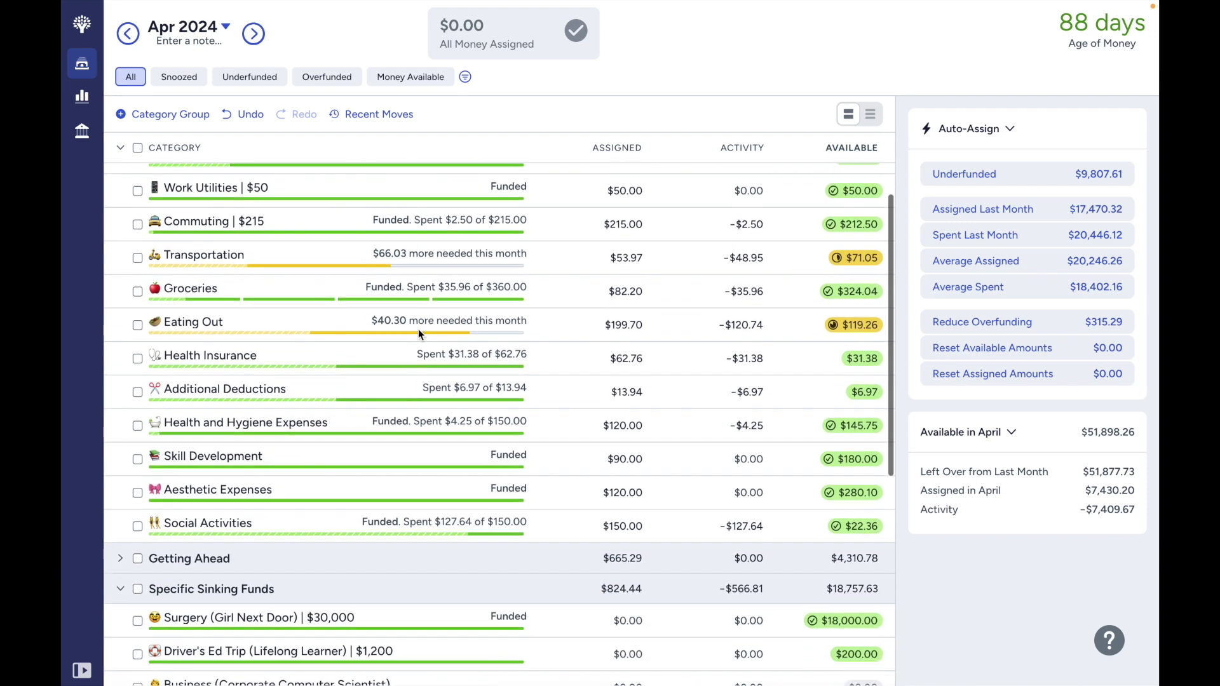
Expand the Getting Ahead group and review its discretionary and holding categories alongside Specific Sinking Funds.
left_click(120, 559)
scroll(122, 565, "down", 5)
scroll(121, 565, "down", 1)
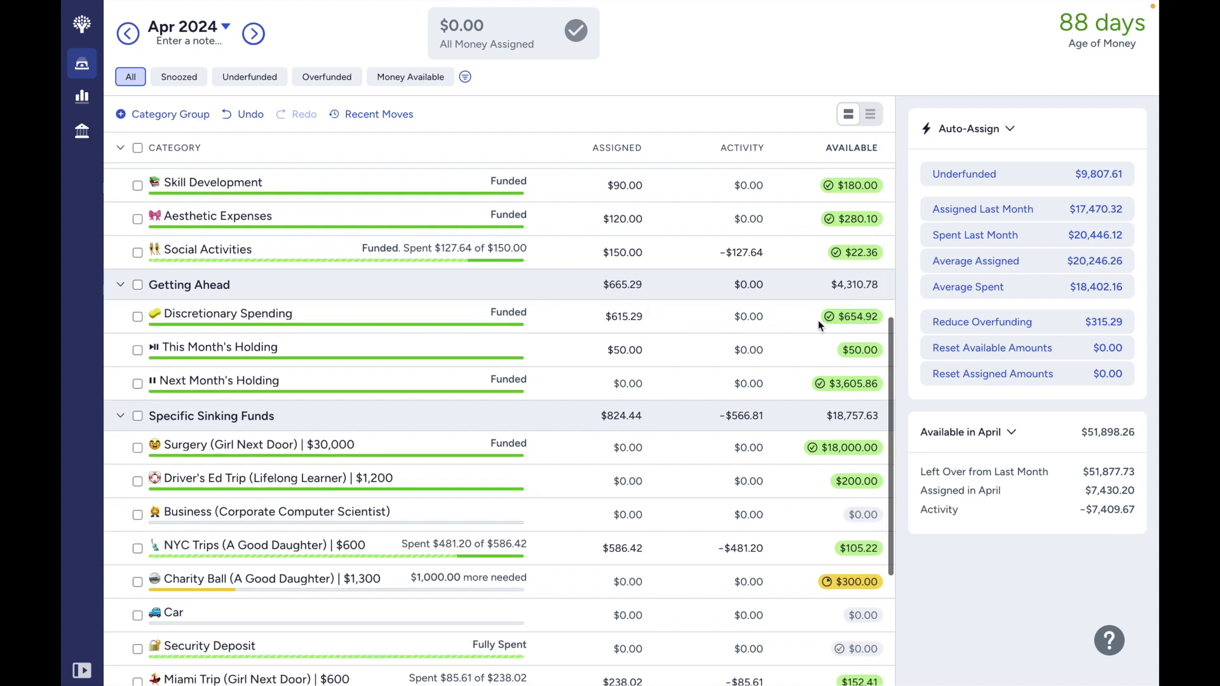
scroll(635, 451, "down", 2)
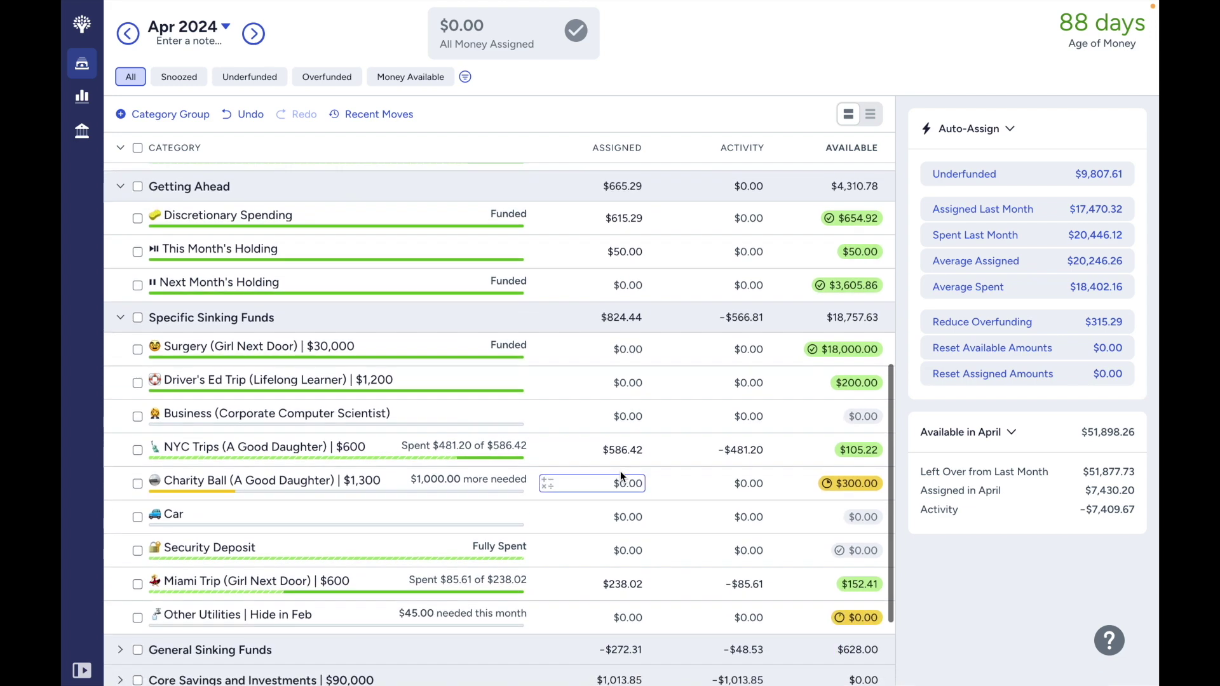
Increase the Miami Trip category's assigned amount by the calculation (320-152.41), based on the totals in its notes.
left_click(623, 583)
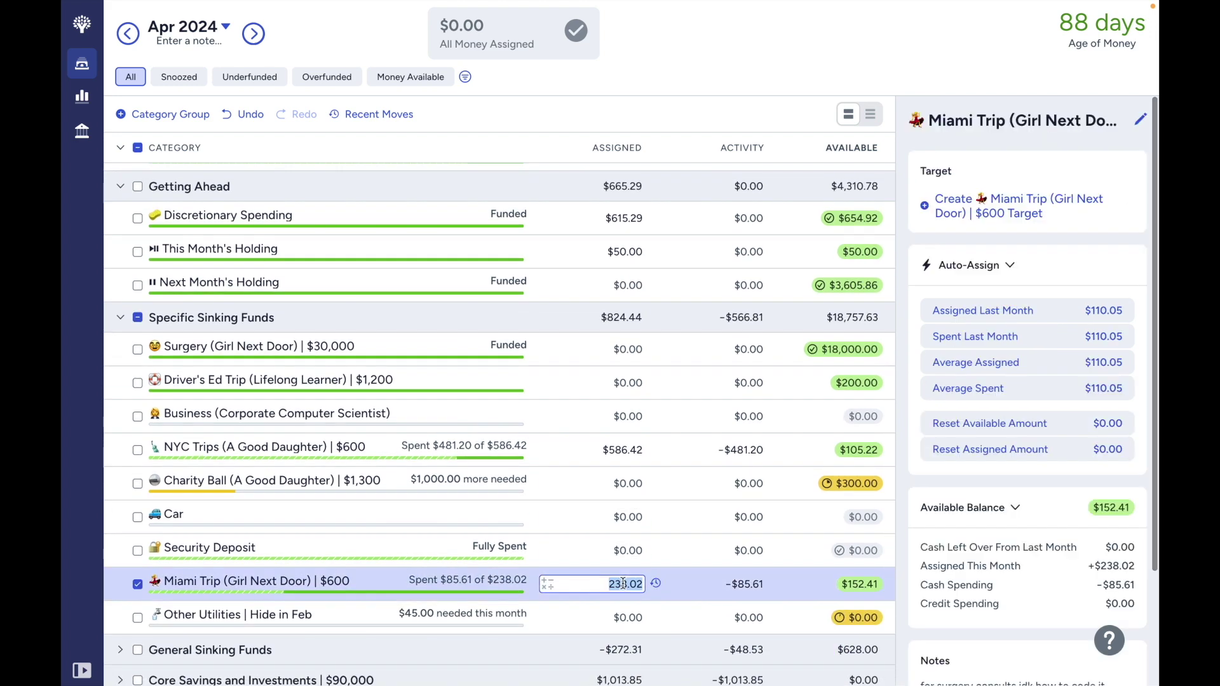
scroll(988, 571, "down", 2)
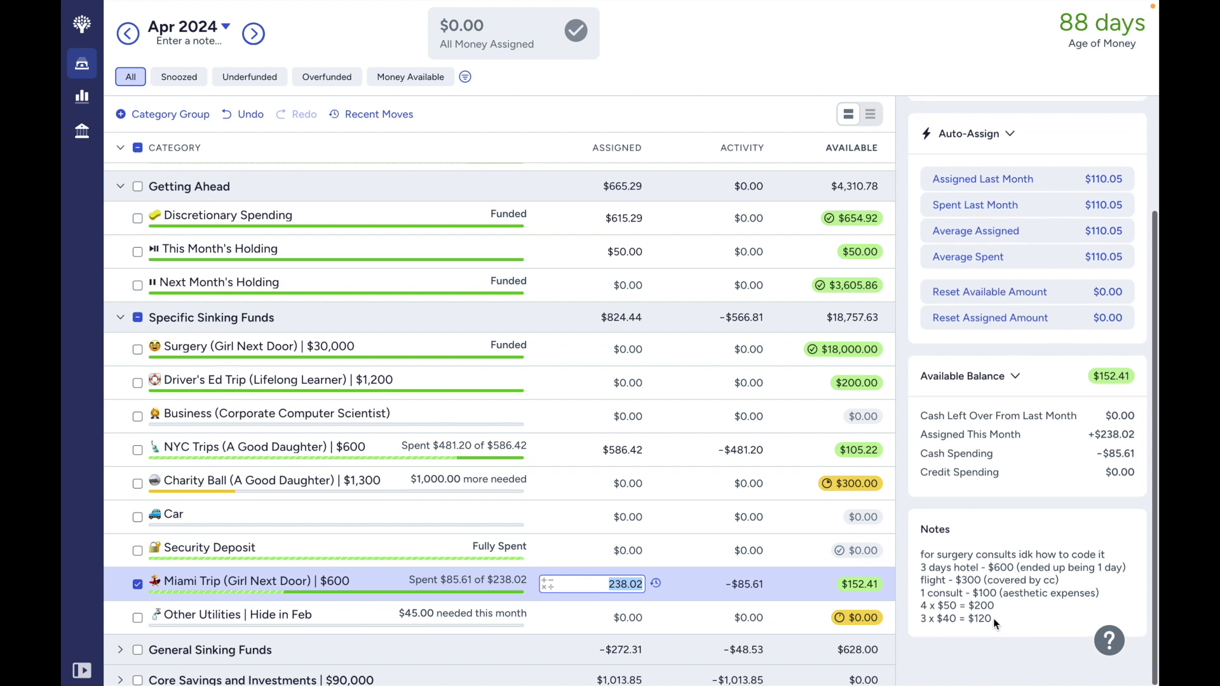
key("Right")
type("+(320-1")
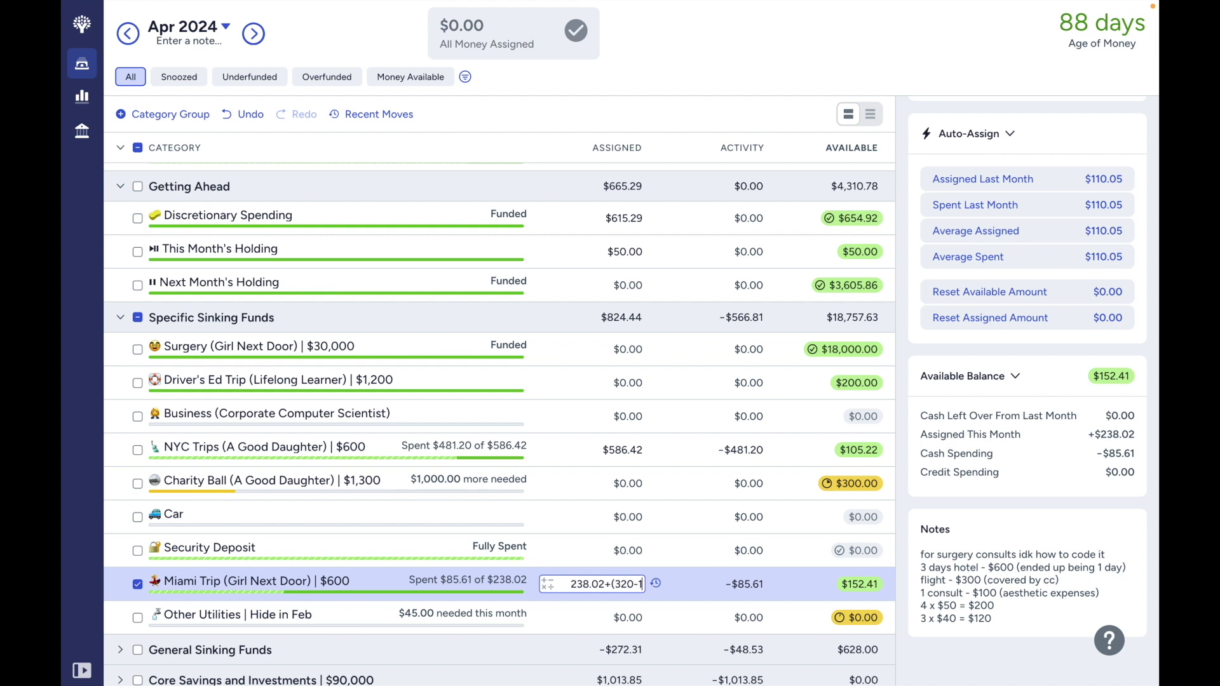
type("52.41)")
key("Return")
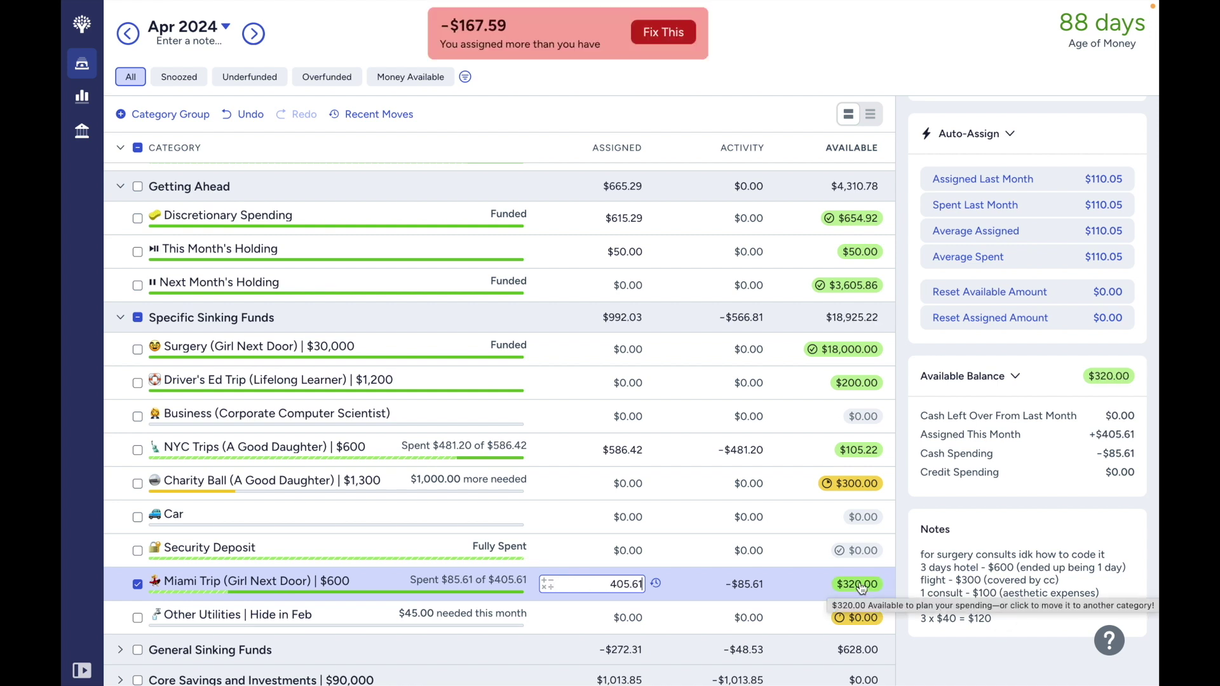
Fix the over-assigned budget by un-assigning the money from Discretionary Spending.
left_click(675, 30)
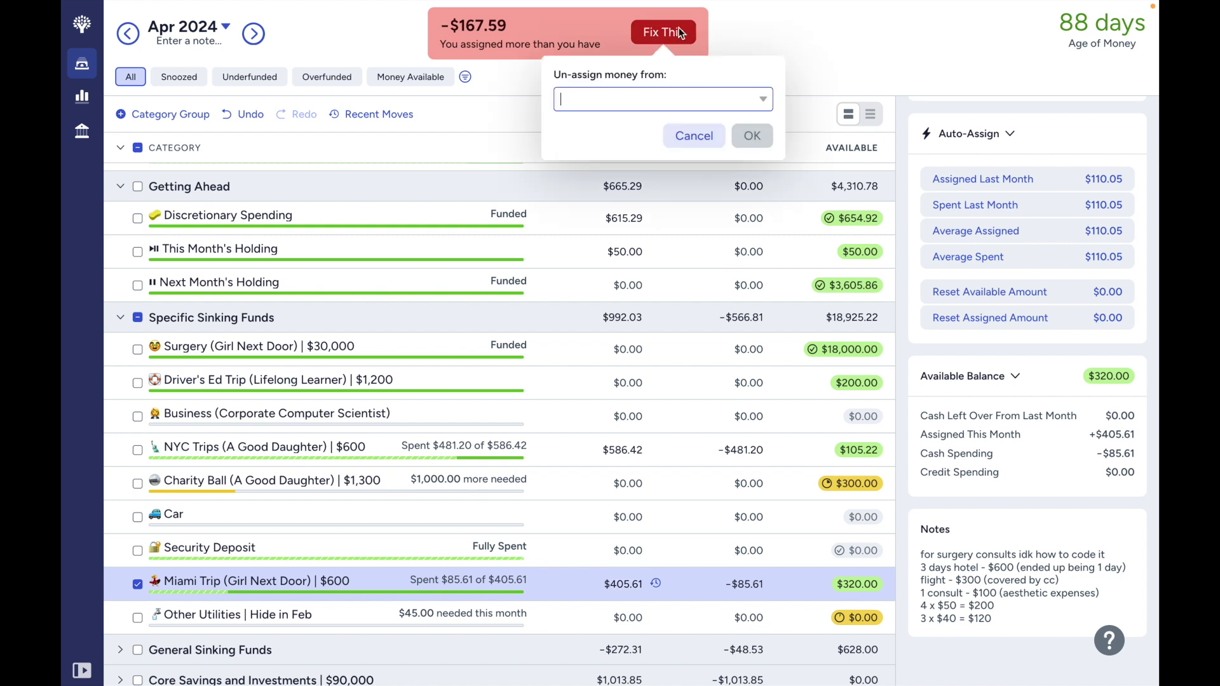
type("disc")
left_click(661, 176)
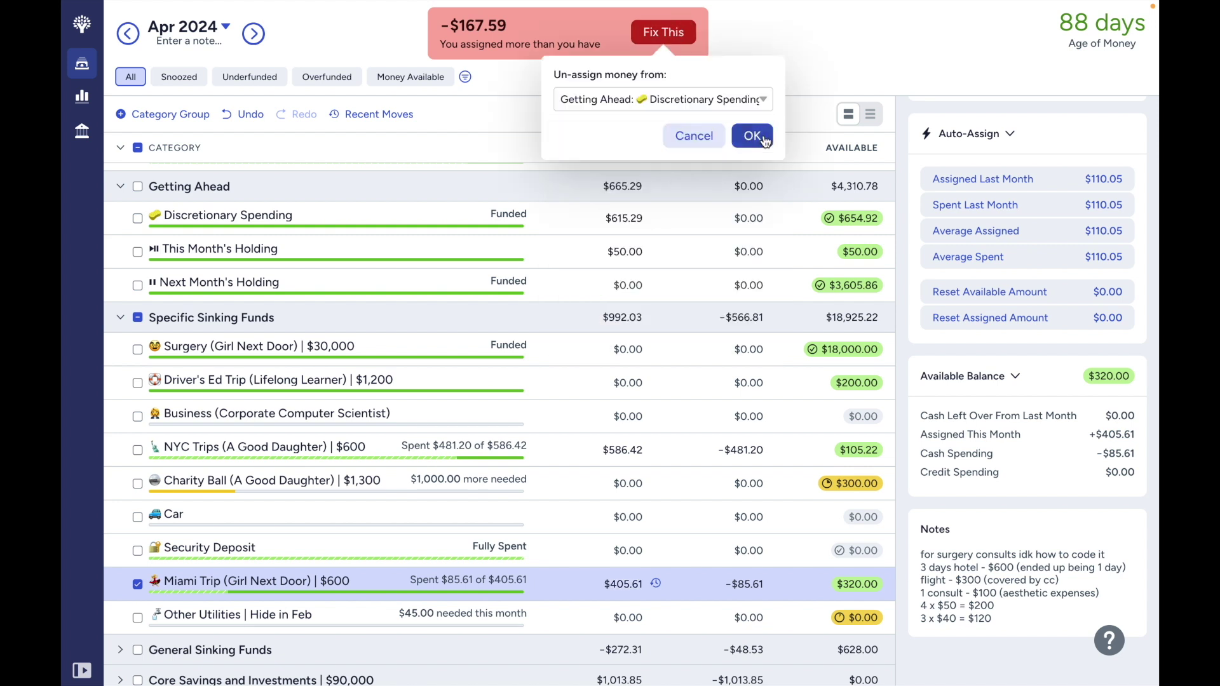
left_click(756, 134)
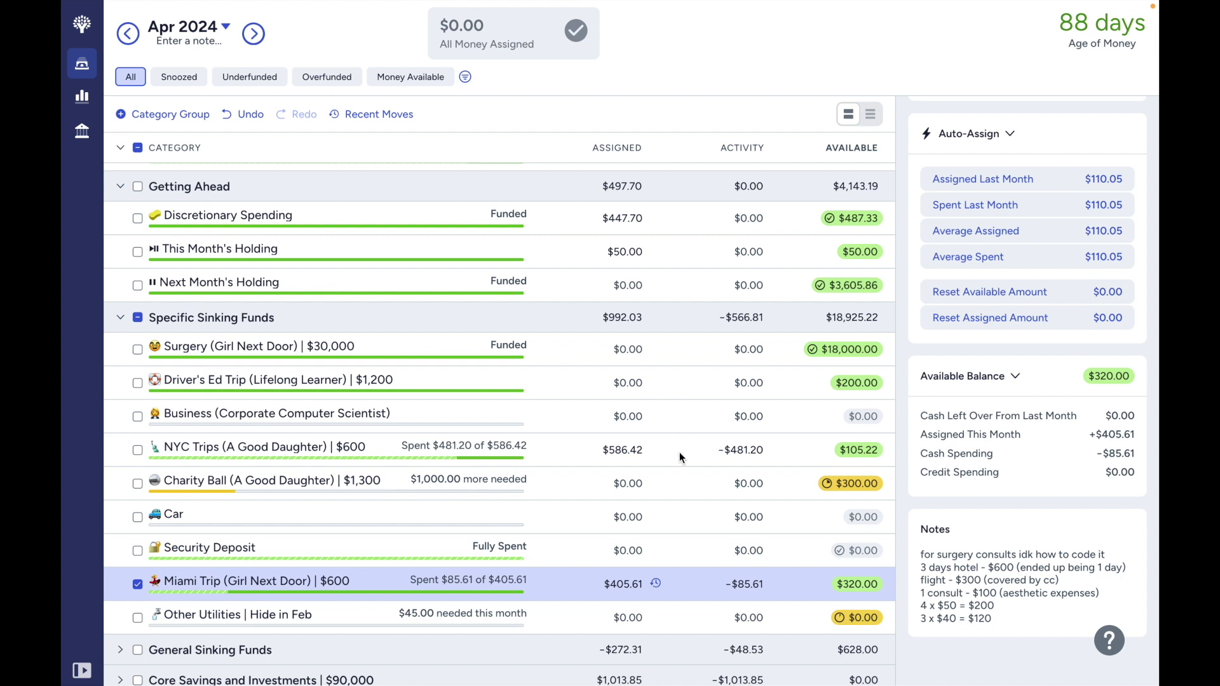
Deselect Miami Trip and review the categories in Core Spending, Getting Ahead and Specific Sinking Funds.
scroll(680, 452, "down", 1)
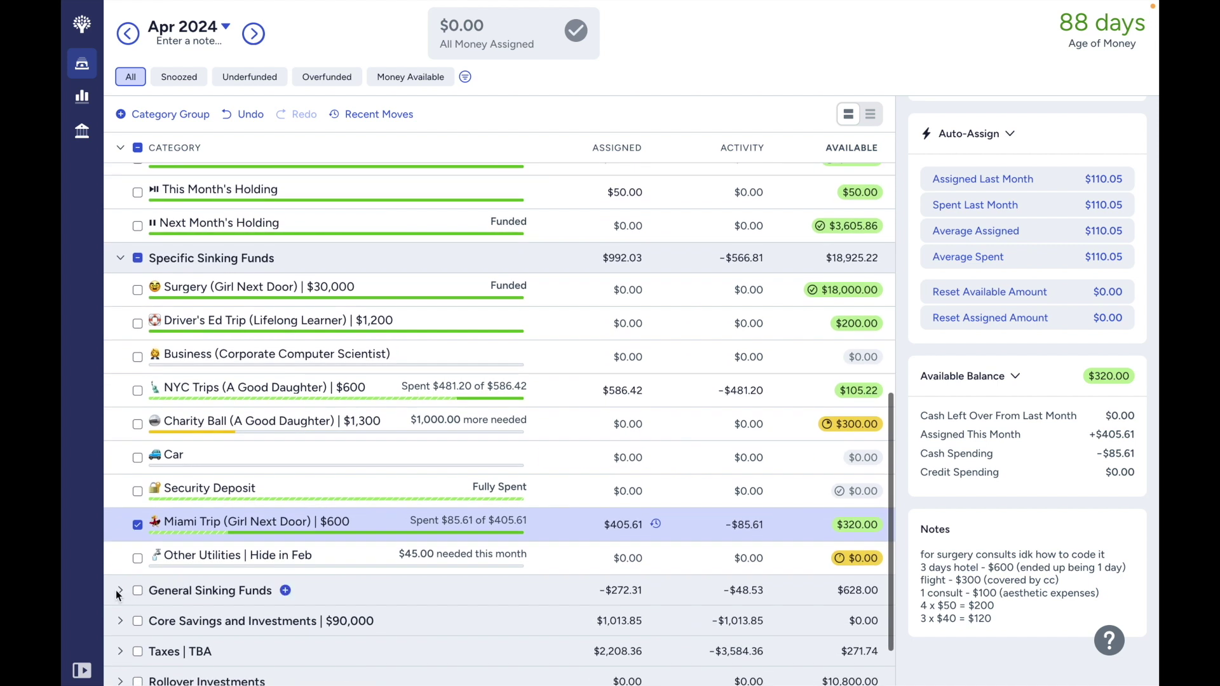
left_click(157, 520)
scroll(240, 482, "up", 1)
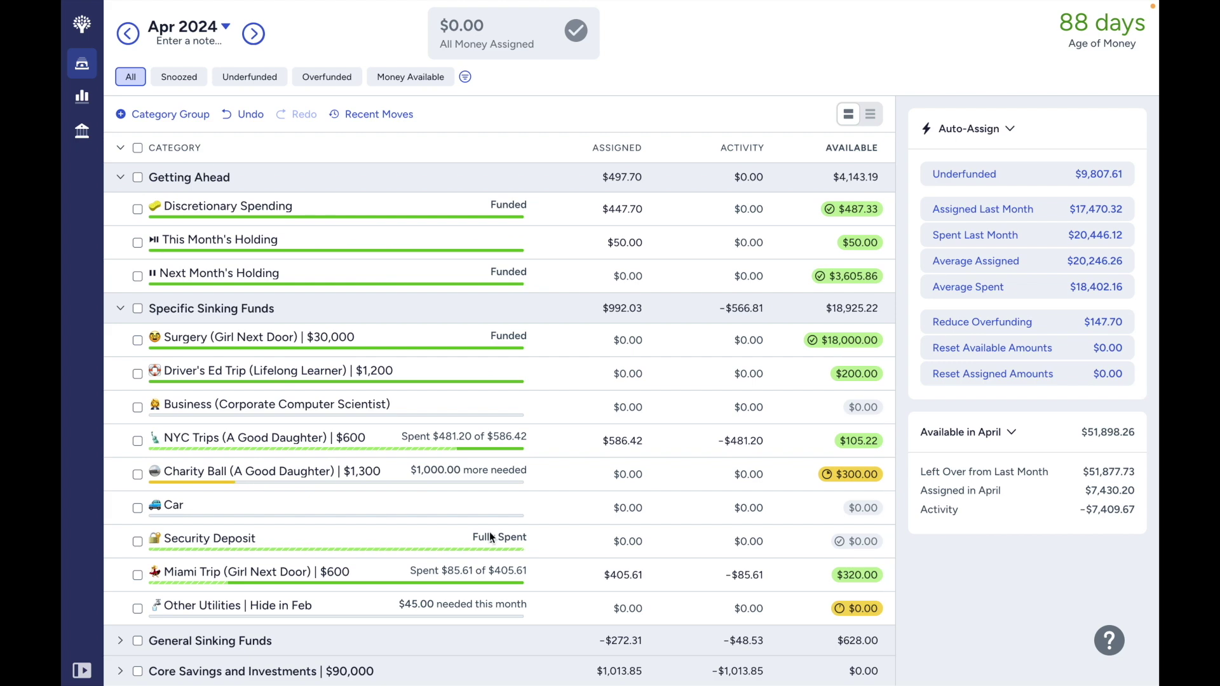
scroll(490, 537, "up", 5)
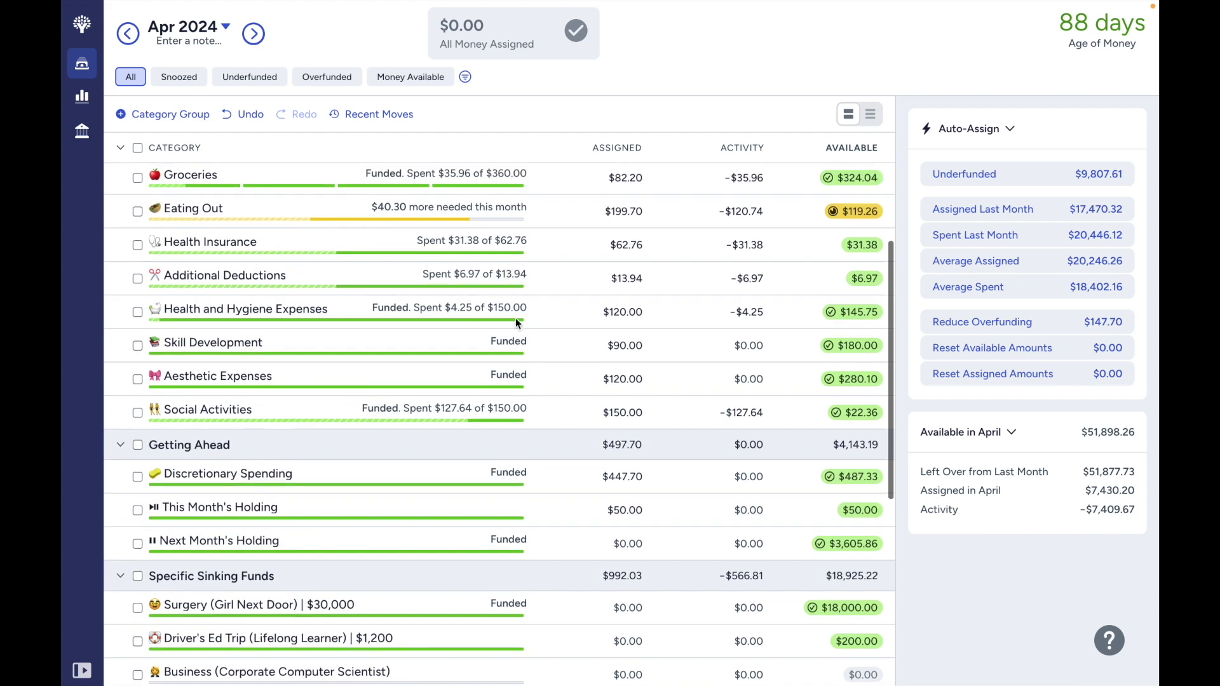
scroll(513, 237, "down", 6)
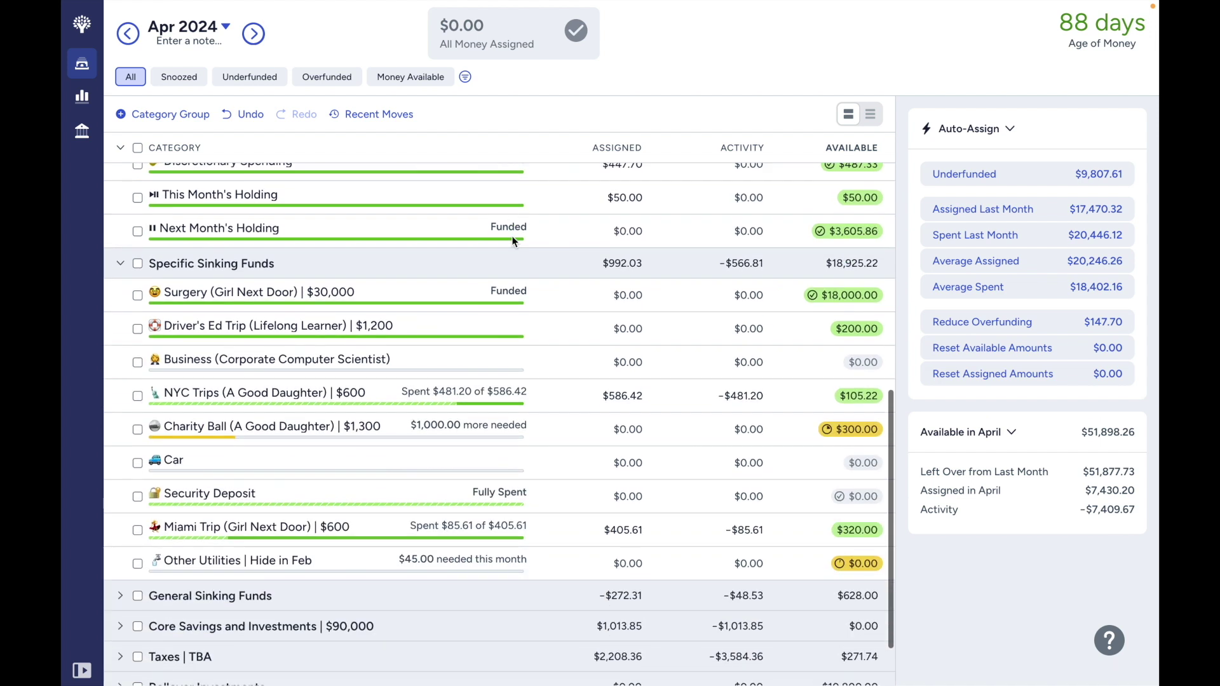
scroll(514, 240, "up", 1)
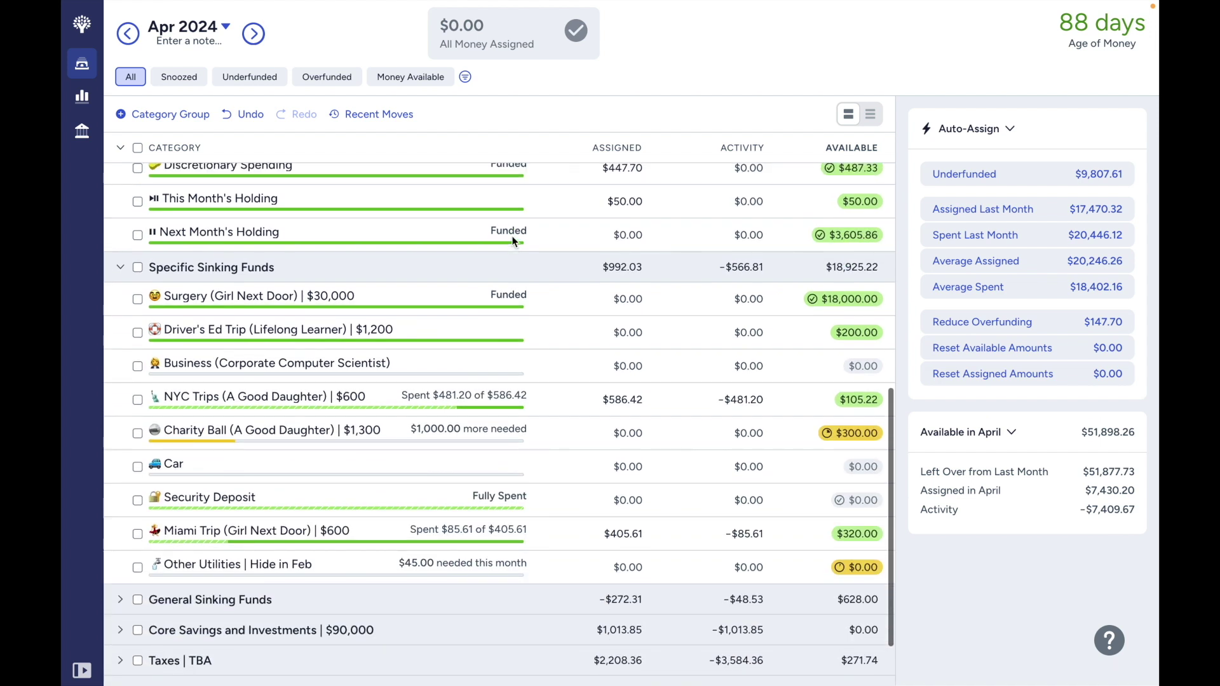
Add the line "600 flight" to the end of the Charity Ball category's notes.
left_click(574, 432)
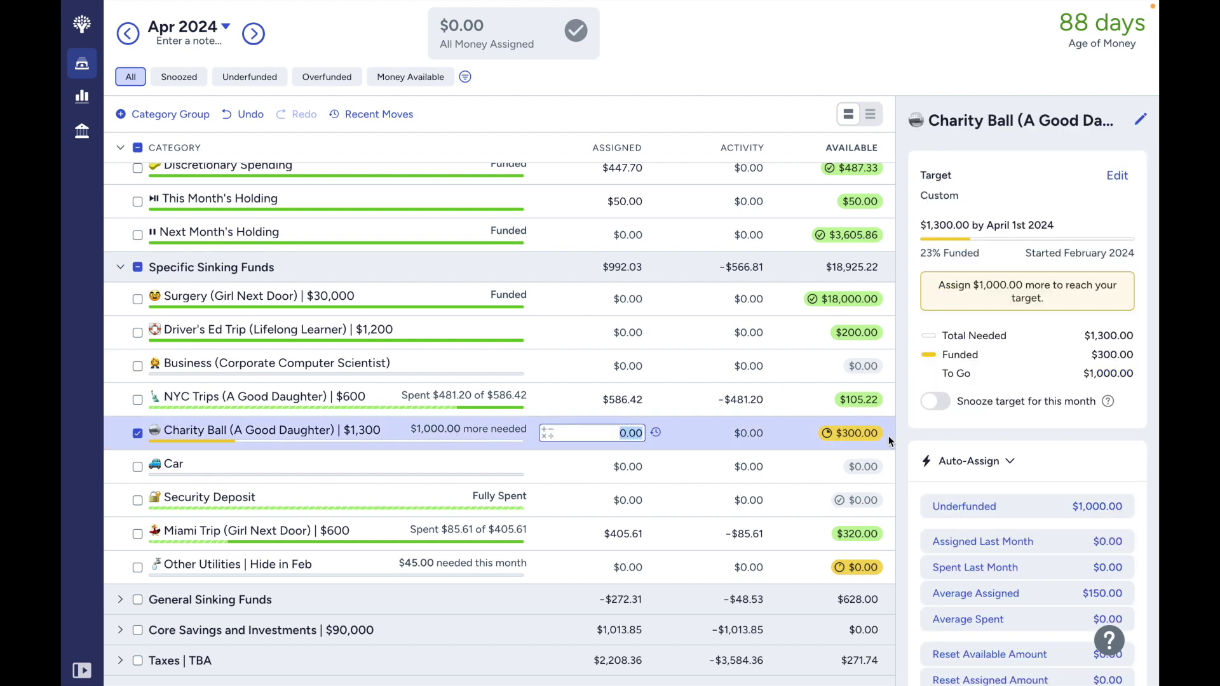
scroll(888, 438, "down", 1)
scroll(917, 445, "down", 3)
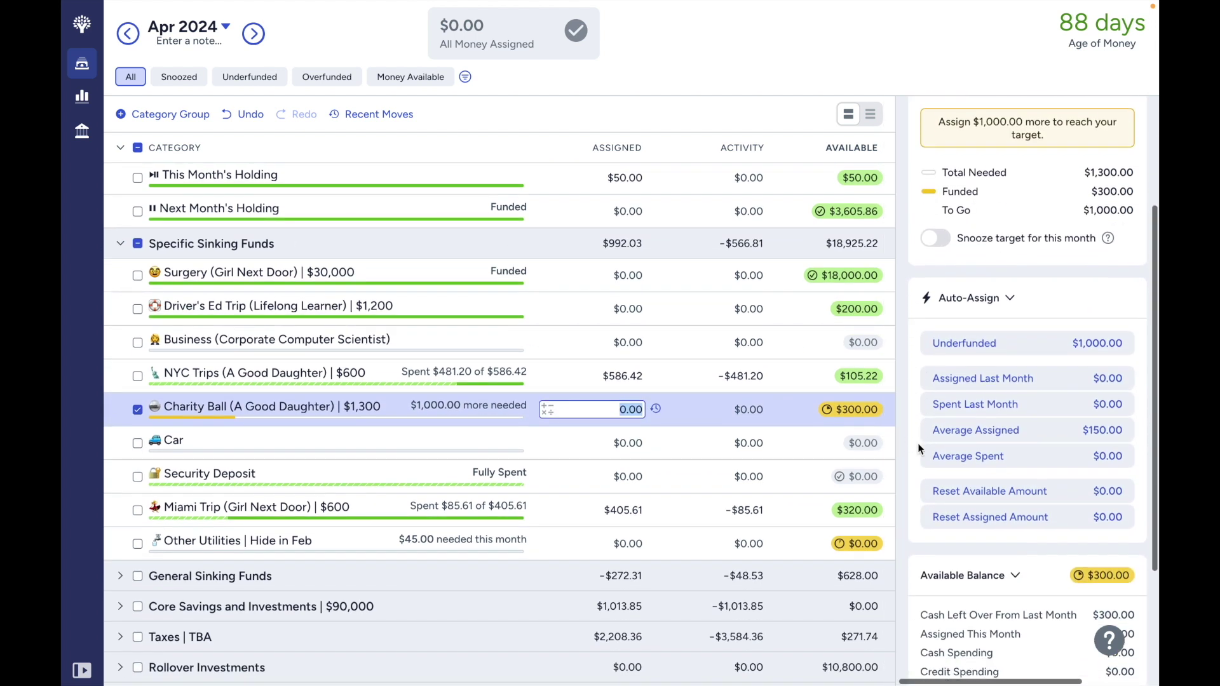
scroll(917, 443, "down", 3)
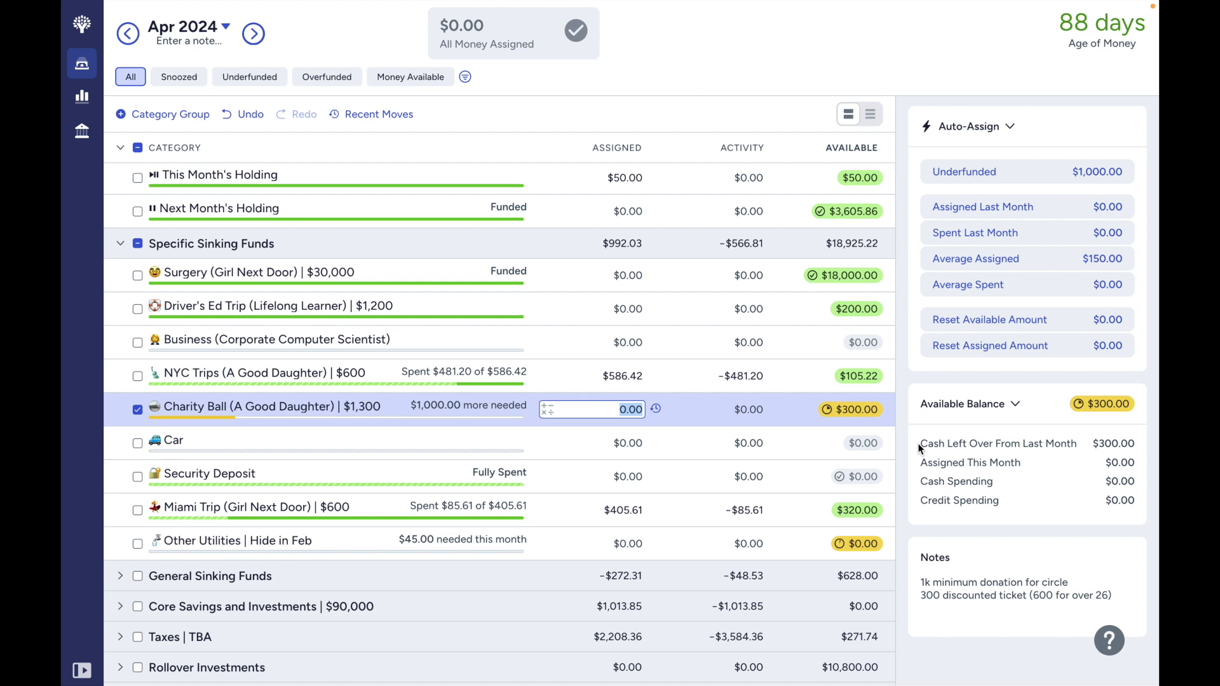
left_click(1007, 607)
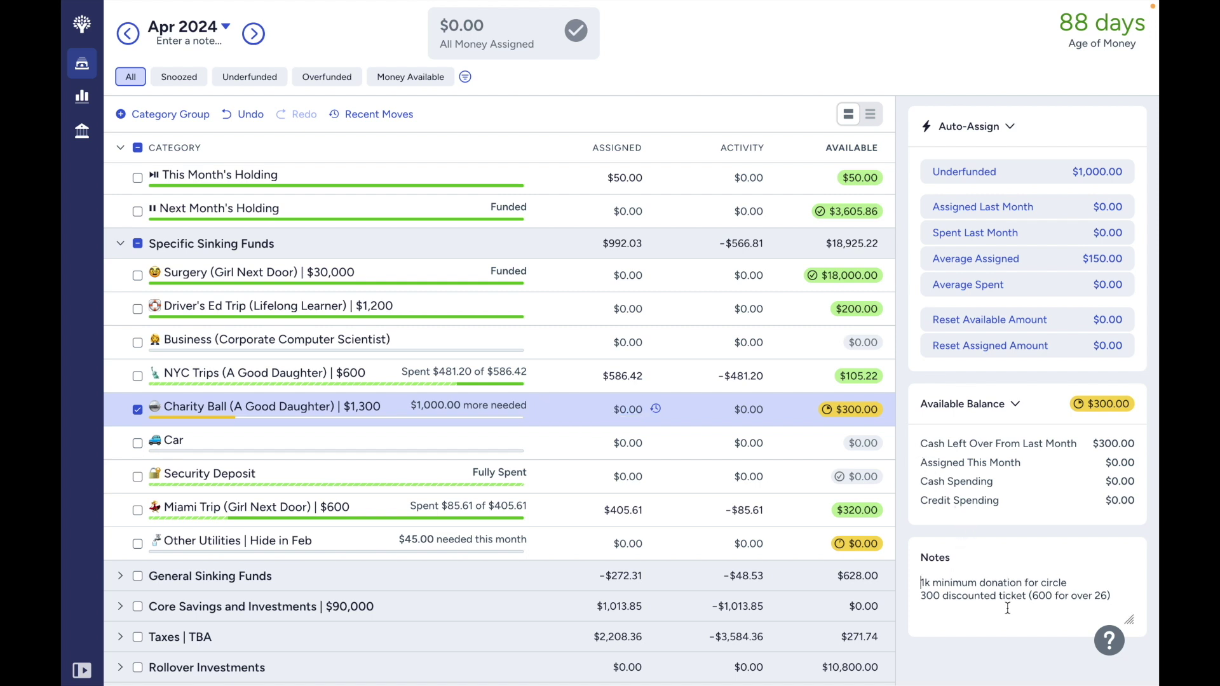
key("Return")
type("600 flight")
Expand General Sinking Funds and select the Holding category to read its details and notes.
left_click(121, 576)
scroll(435, 582, "down", 1)
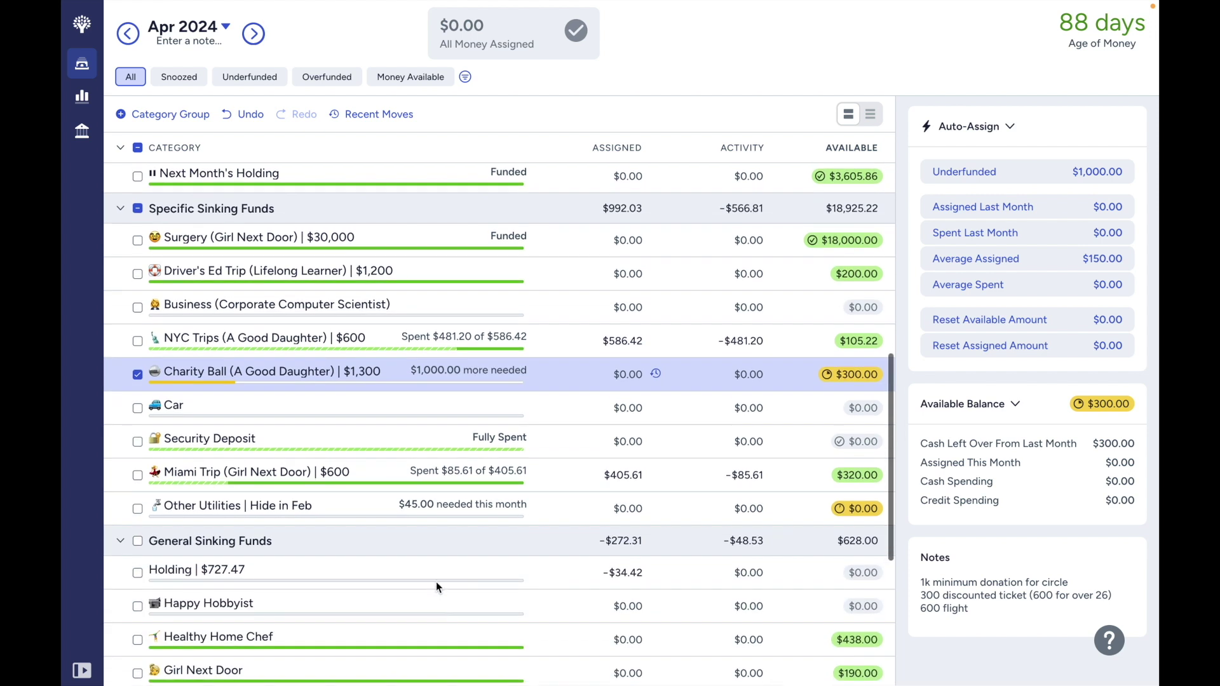
left_click(436, 581)
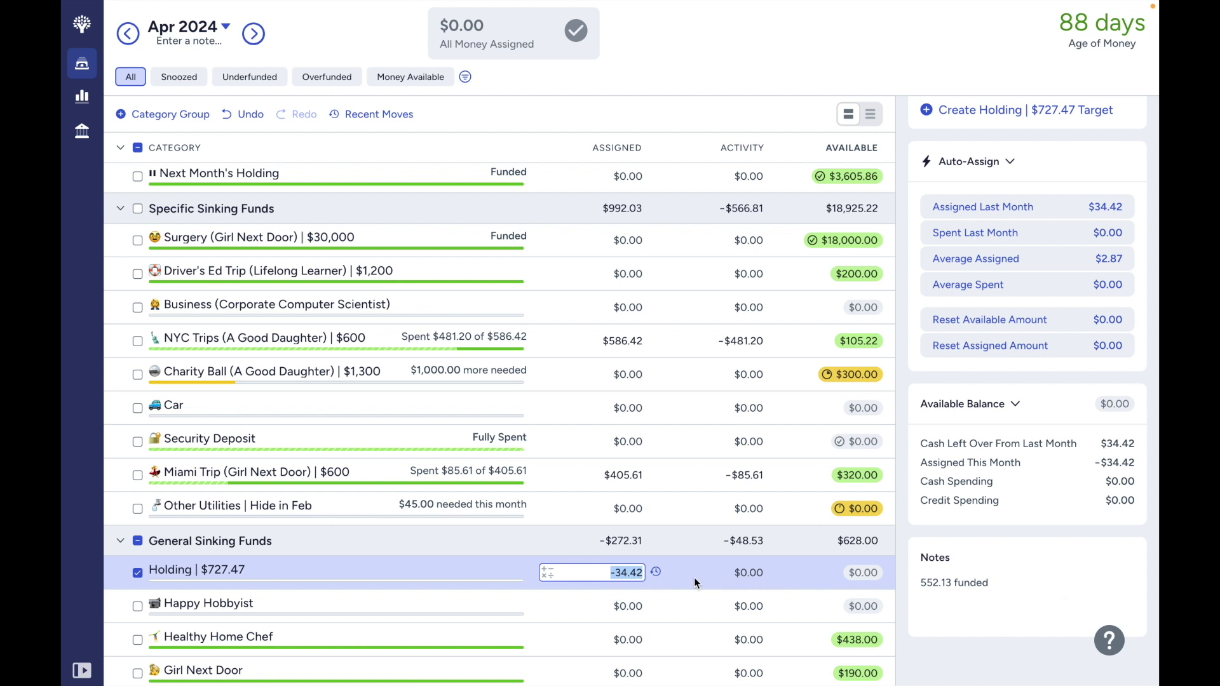
Check the Discretionary Spending balance and select the Charity Ball category to review its funding and notes.
scroll(694, 577, "up", 3)
scroll(694, 577, "up", 1)
mouse_move(856, 342)
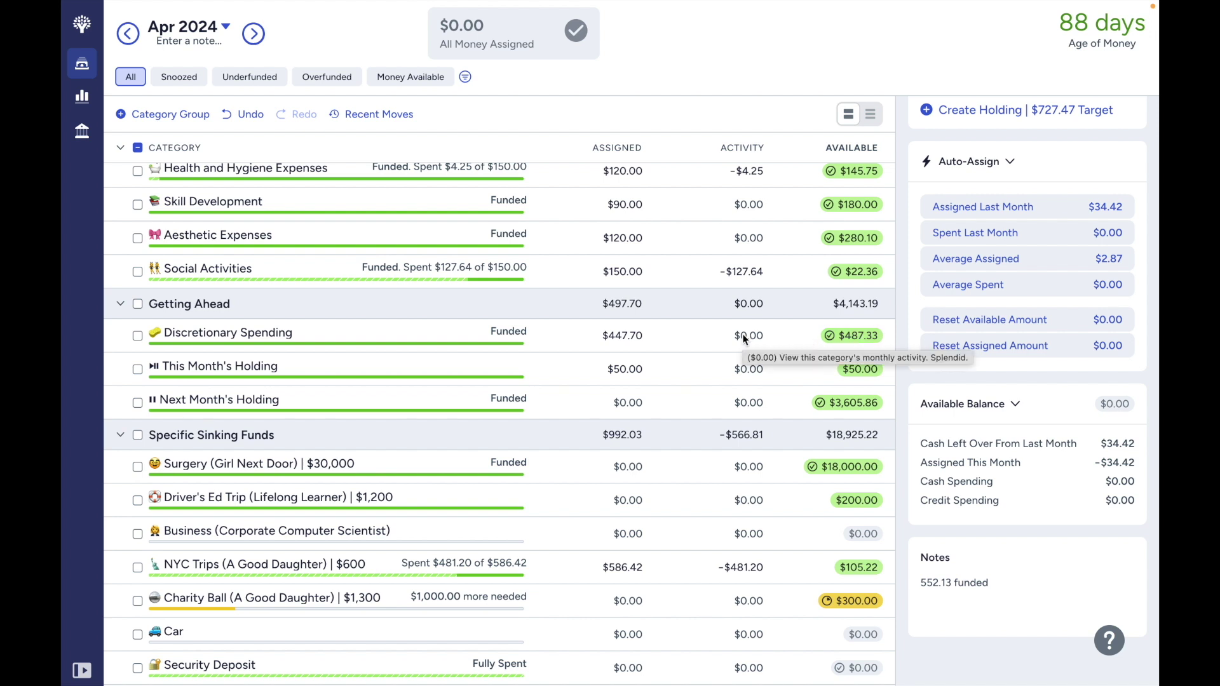
left_click(715, 605)
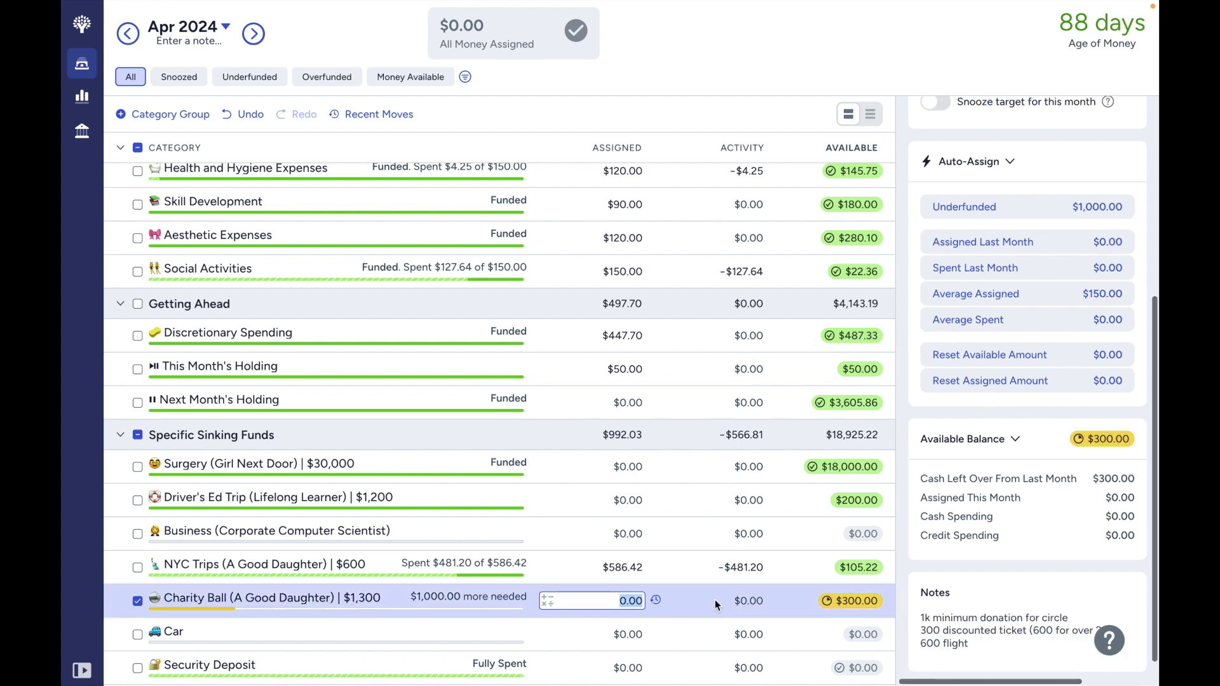